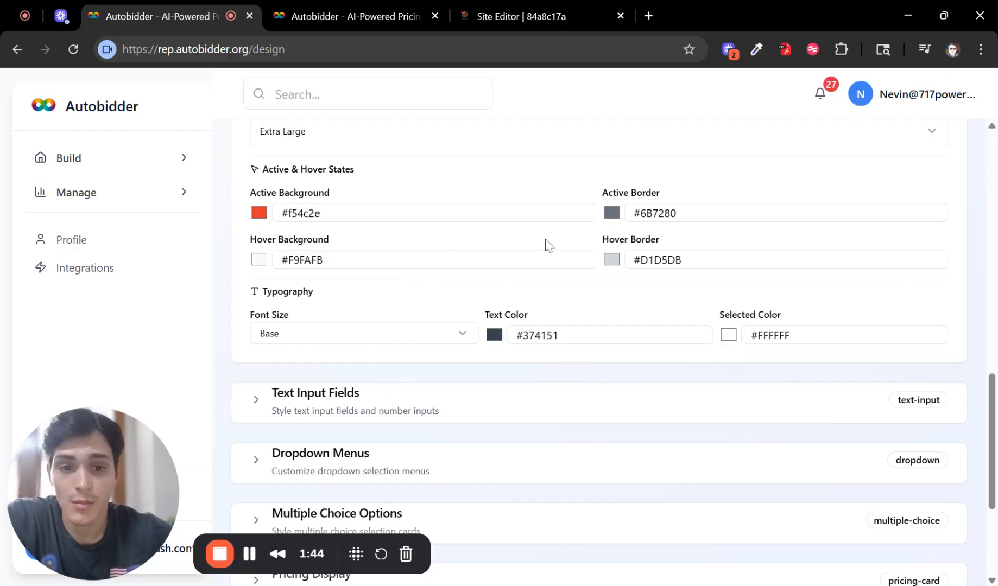
# Step: Set the active border color of the service selector cards to #1652ca
pyautogui.click(617, 218)
pyautogui.click(699, 139)
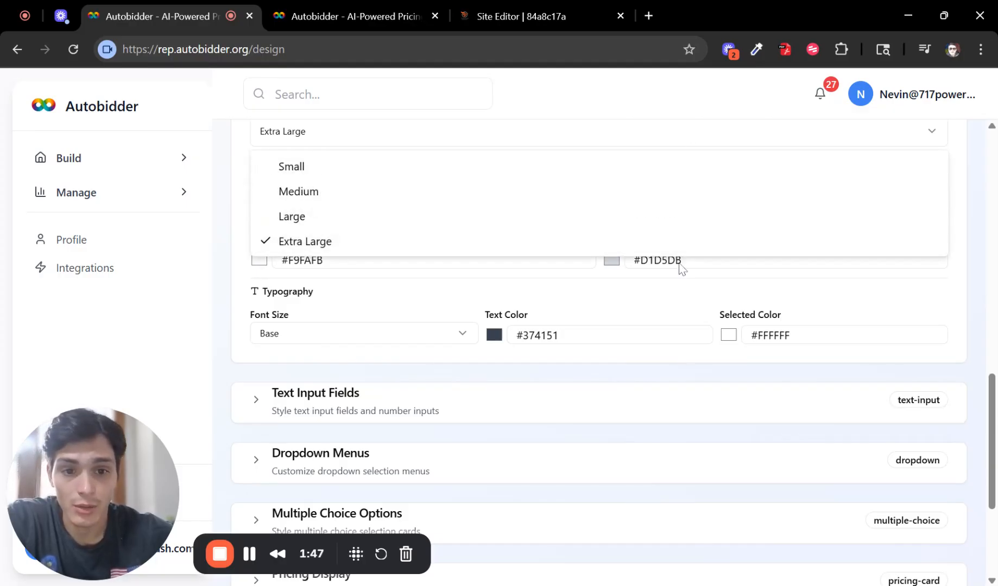
pyautogui.click(604, 295)
pyautogui.click(622, 261)
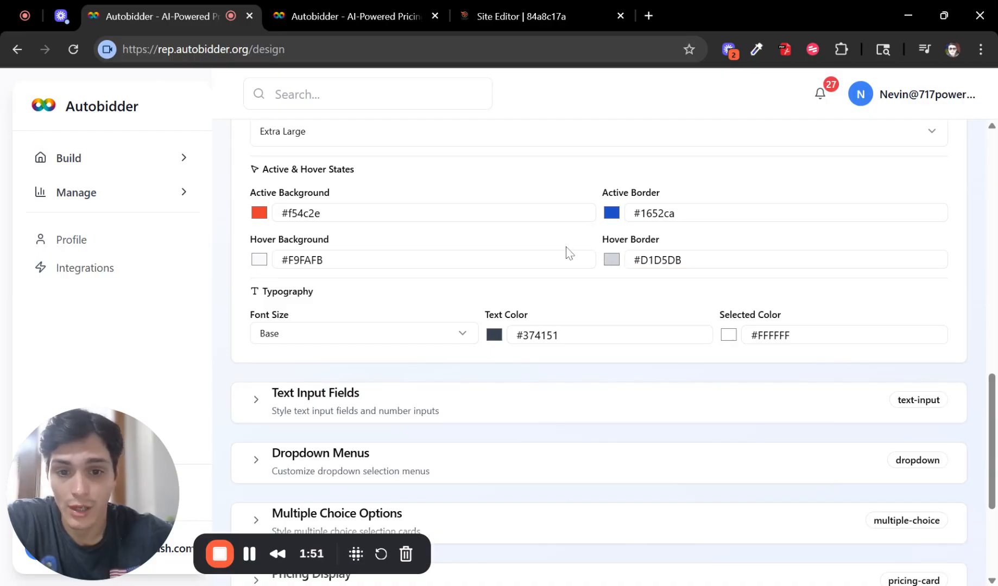
# Step: Set the service selector cards' background to #ffebeb and border color to #b92d2d, and save the design changes
pyautogui.scroll(3, 511, 348)
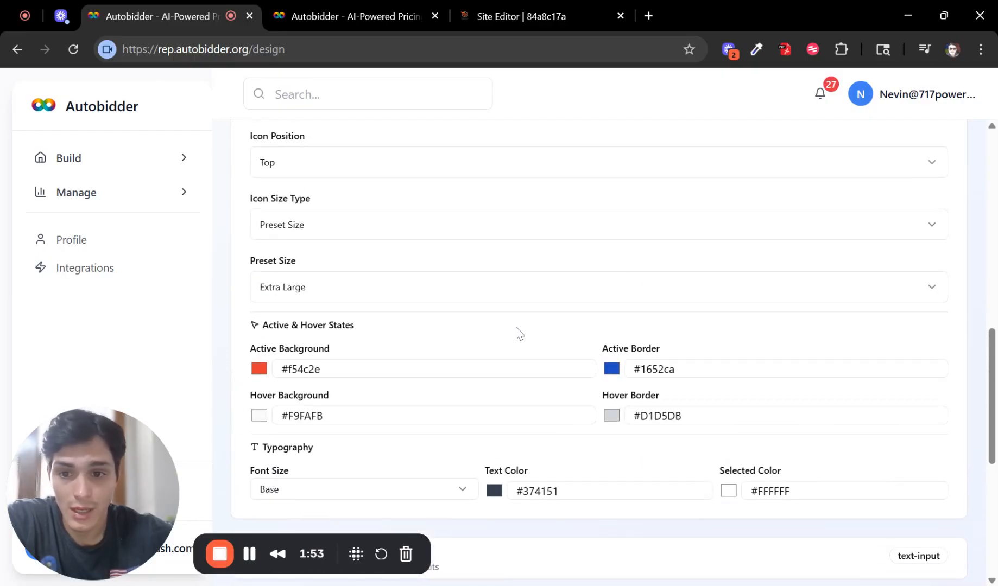
pyautogui.scroll(6, 516, 342)
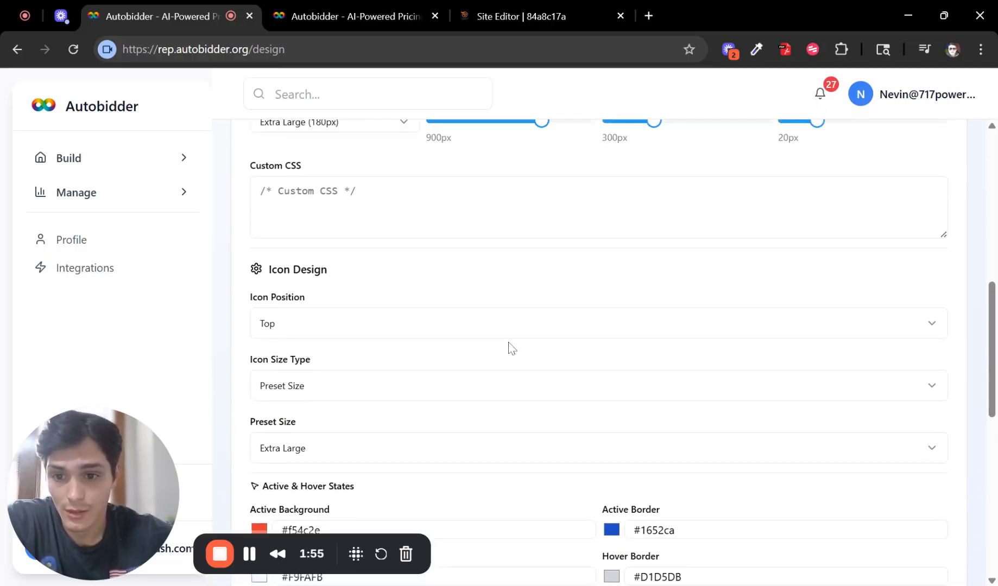
pyautogui.scroll(2, 508, 349)
pyautogui.scroll(2, 559, 350)
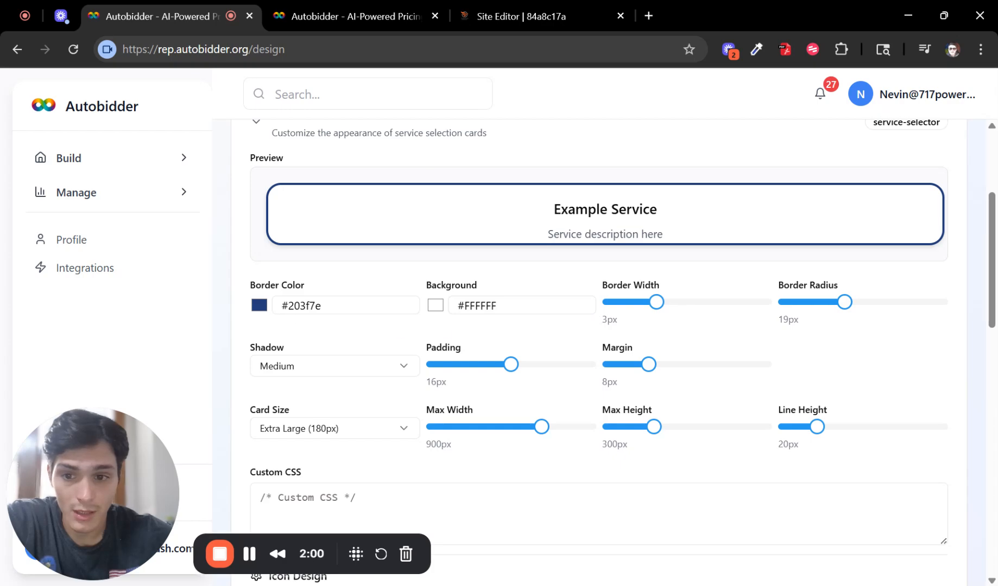
pyautogui.moveTo(365, 362); pyautogui.dragTo(303, 322)
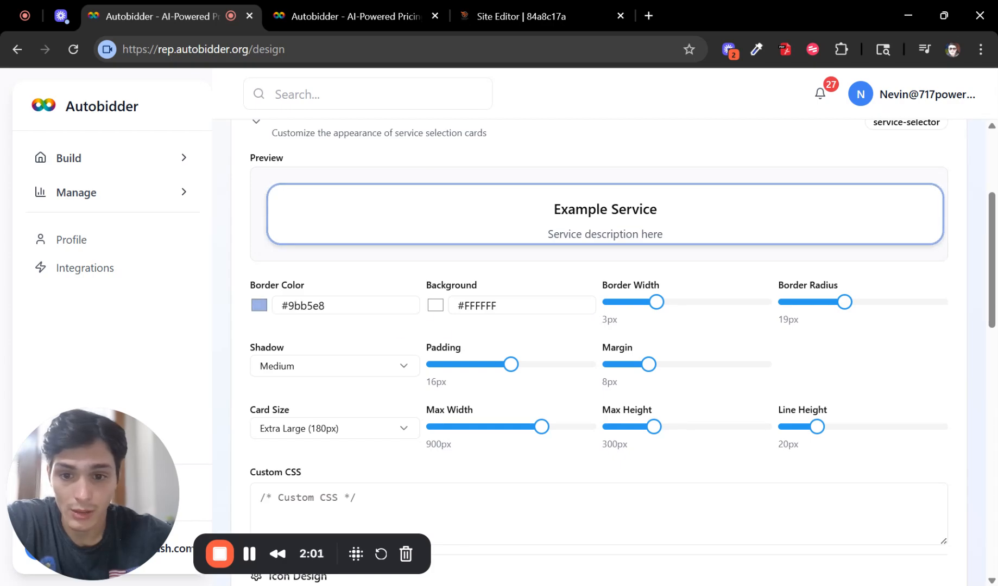
pyautogui.moveTo(479, 342); pyautogui.dragTo(440, 315)
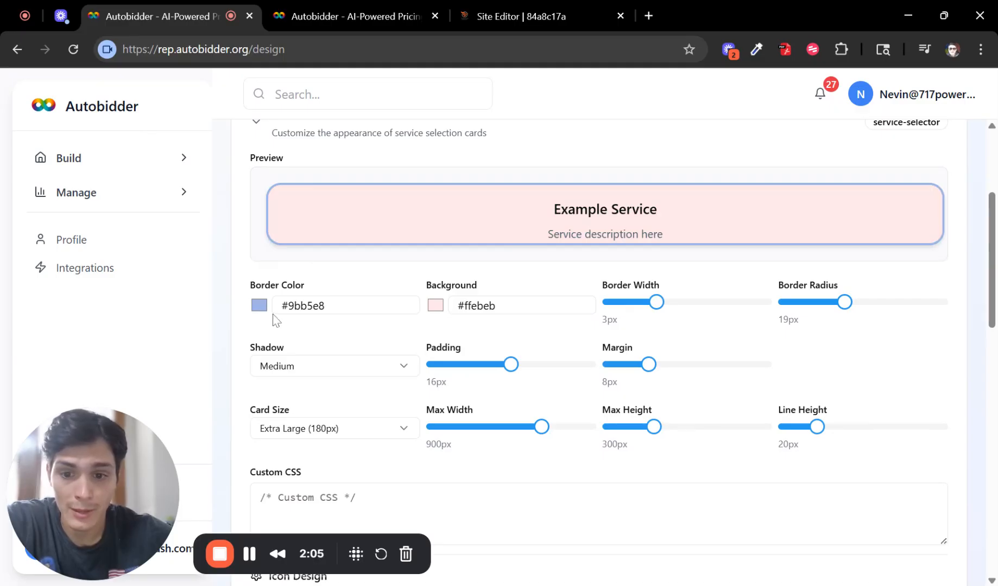
pyautogui.moveTo(359, 426); pyautogui.dragTo(305, 426)
pyautogui.moveTo(302, 322); pyautogui.dragTo(367, 340)
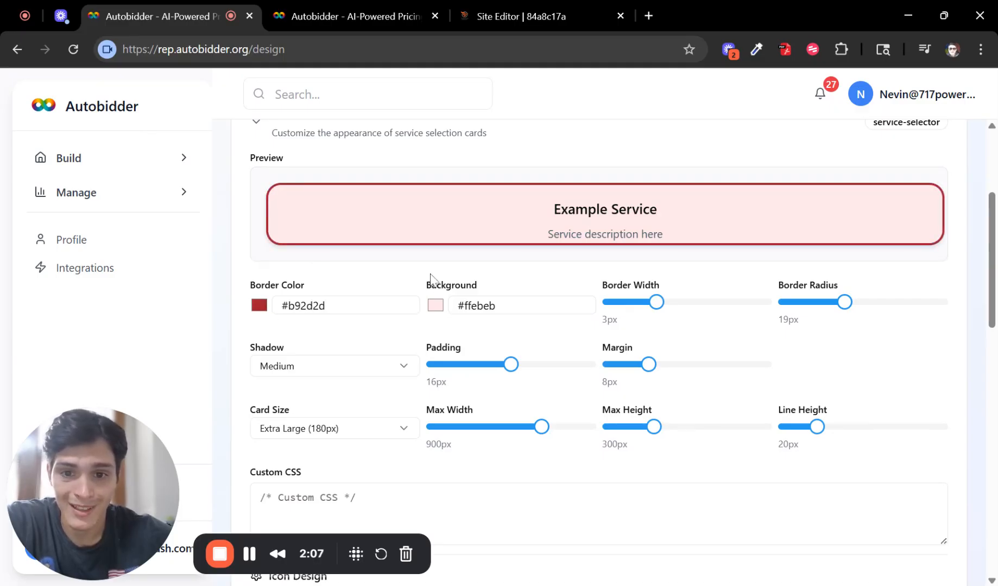
pyautogui.scroll(3, 722, 342)
pyautogui.click(885, 172)
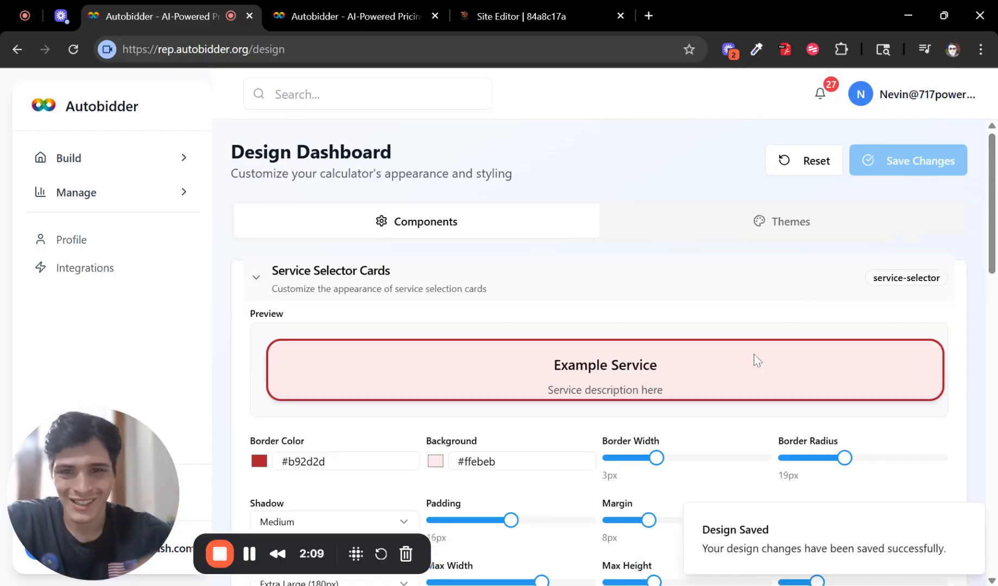
# Step: Switch to the styled calculator, reload it, and check the restyled service cards
pyautogui.click(418, 12)
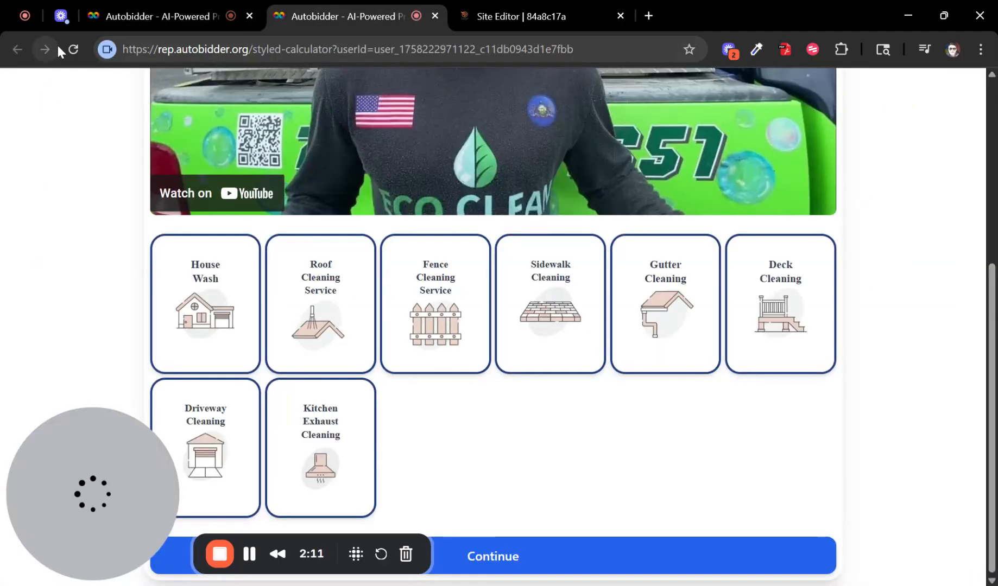
pyautogui.click(73, 49)
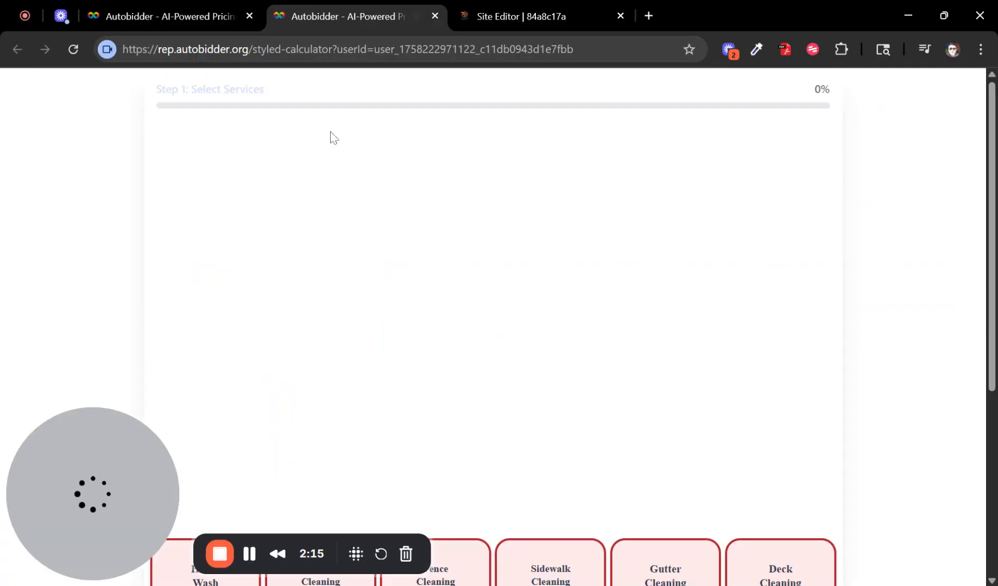
pyautogui.scroll(-5, 352, 190)
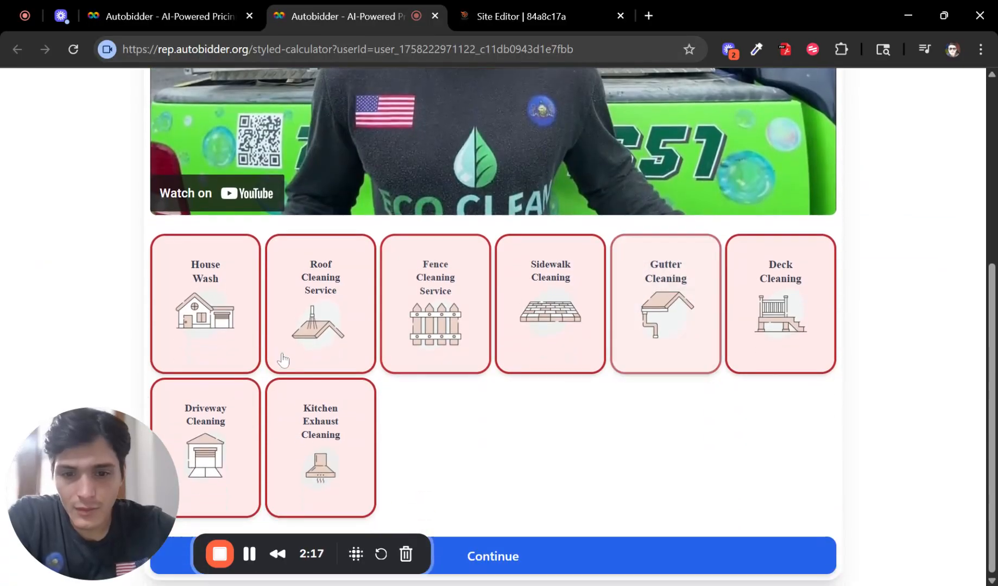
# Step: Select the House Wash, Roof Cleaning, Fence Cleaning, Sidewalk Cleaning, Gutter Cleaning and Deck Cleaning cards to try their active styling
pyautogui.click(238, 326)
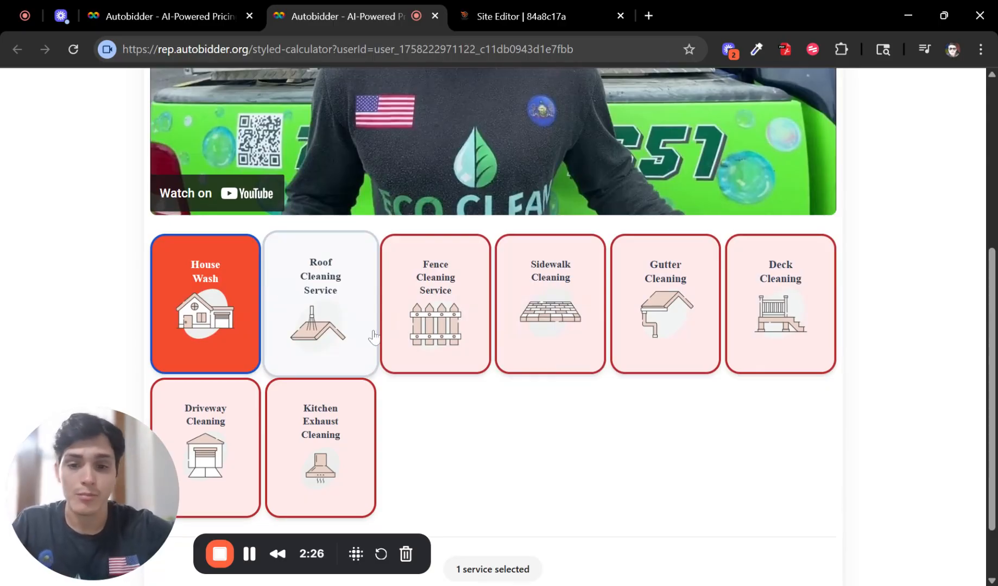
pyautogui.scroll(-1, 350, 268)
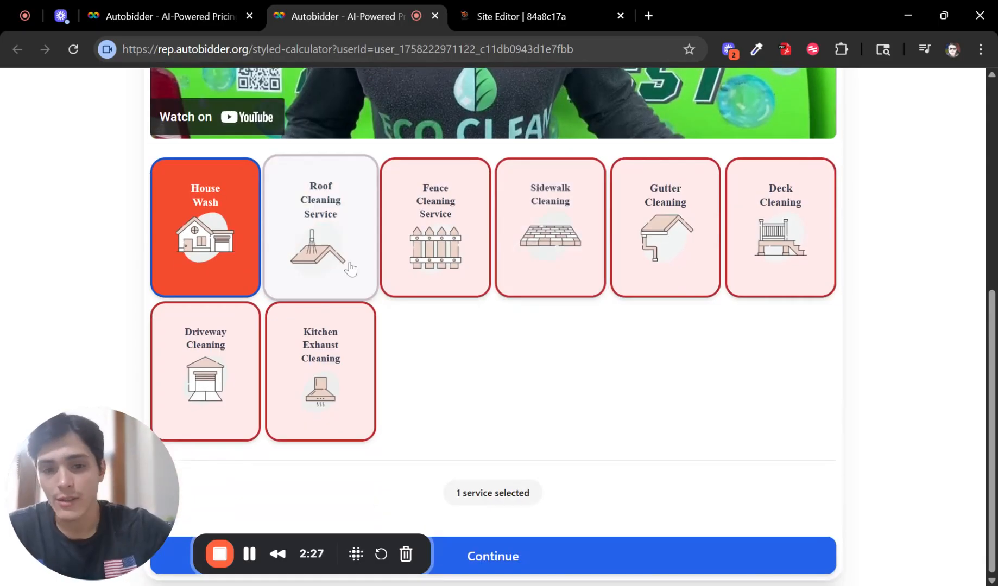
pyautogui.click(350, 267)
pyautogui.click(463, 223)
pyautogui.click(595, 216)
pyautogui.click(667, 223)
pyautogui.click(745, 227)
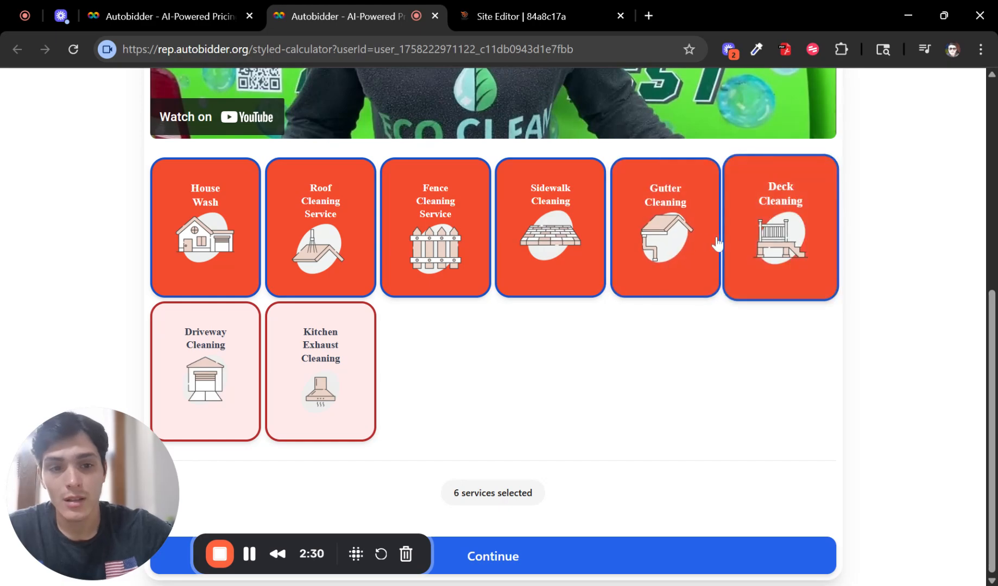
# Step: Deselect all the selected service cards in the calculator
pyautogui.click(728, 239)
pyautogui.click(697, 231)
pyautogui.click(505, 225)
pyautogui.click(320, 239)
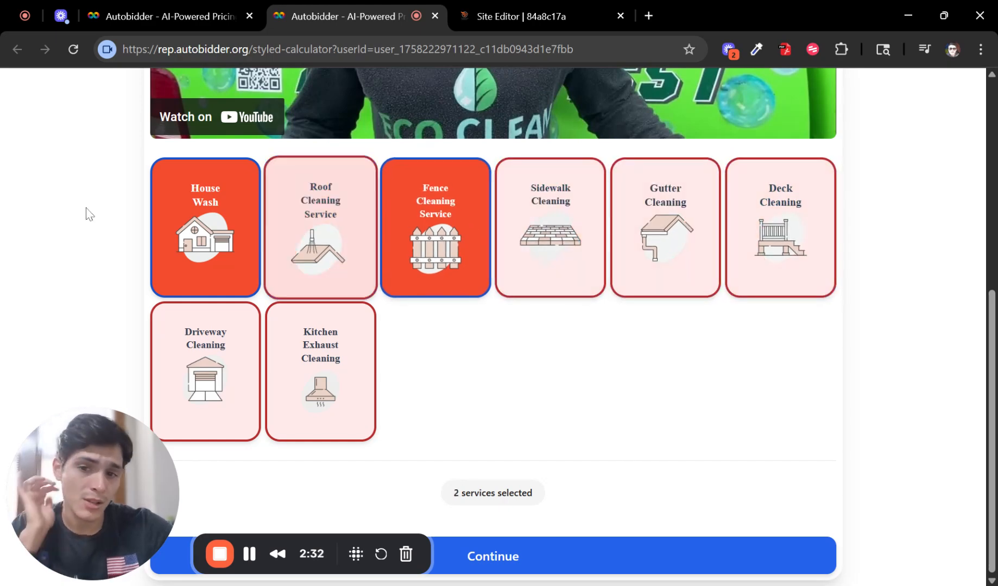
pyautogui.click(205, 239)
pyautogui.click(428, 228)
pyautogui.scroll(1, 427, 228)
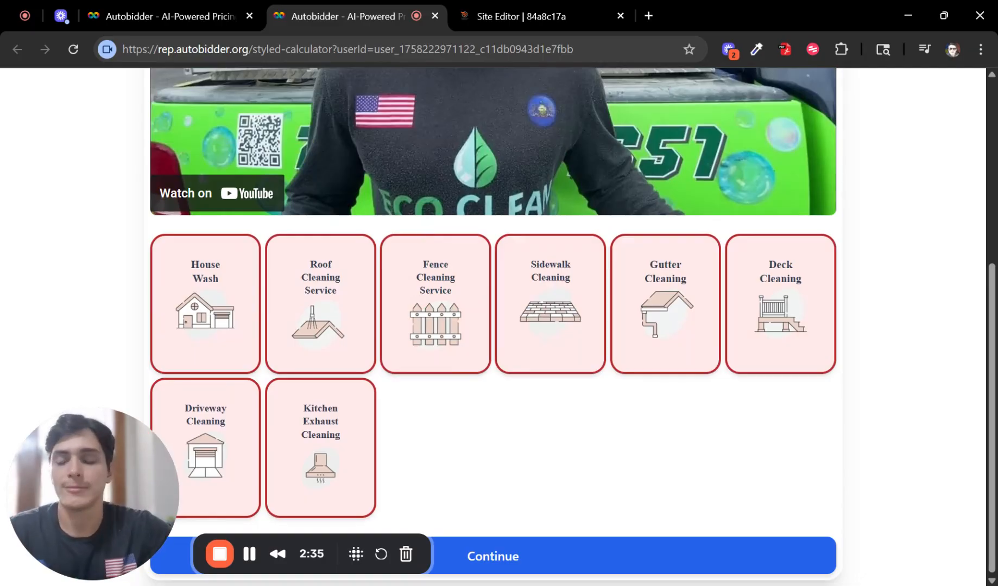
# Step: Switch to the site editor, reload the Insta Quote page, and examine the service cards in the embedded calculator
pyautogui.click(541, 12)
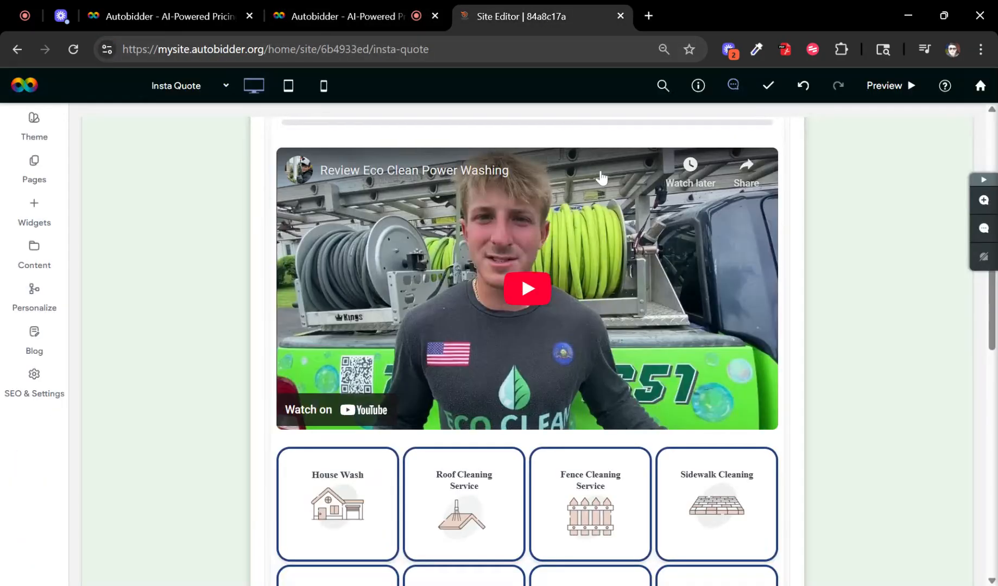
pyautogui.scroll(10, 836, 176)
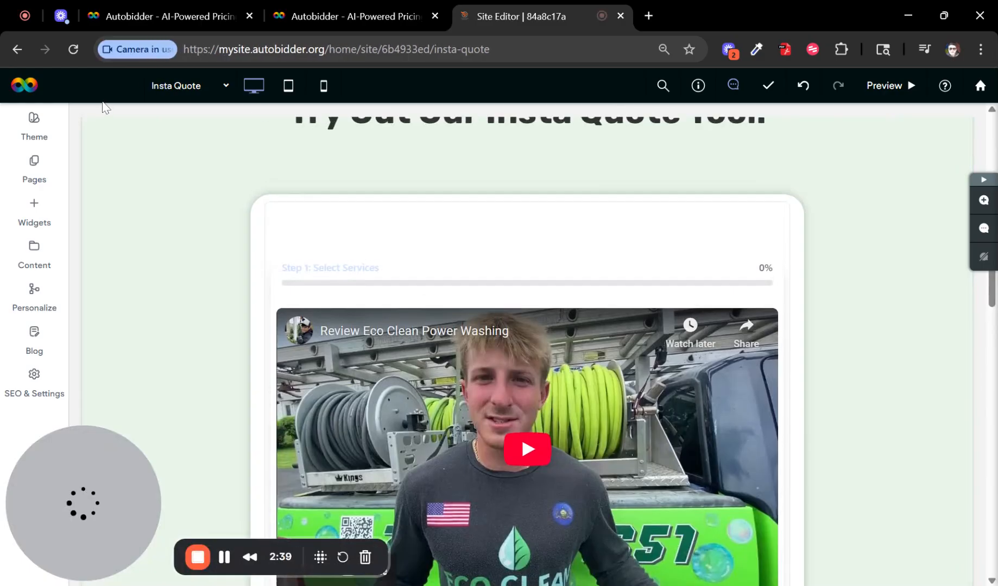
pyautogui.click(72, 49)
pyautogui.scroll(-1, 630, 243)
pyautogui.scroll(-5, 629, 243)
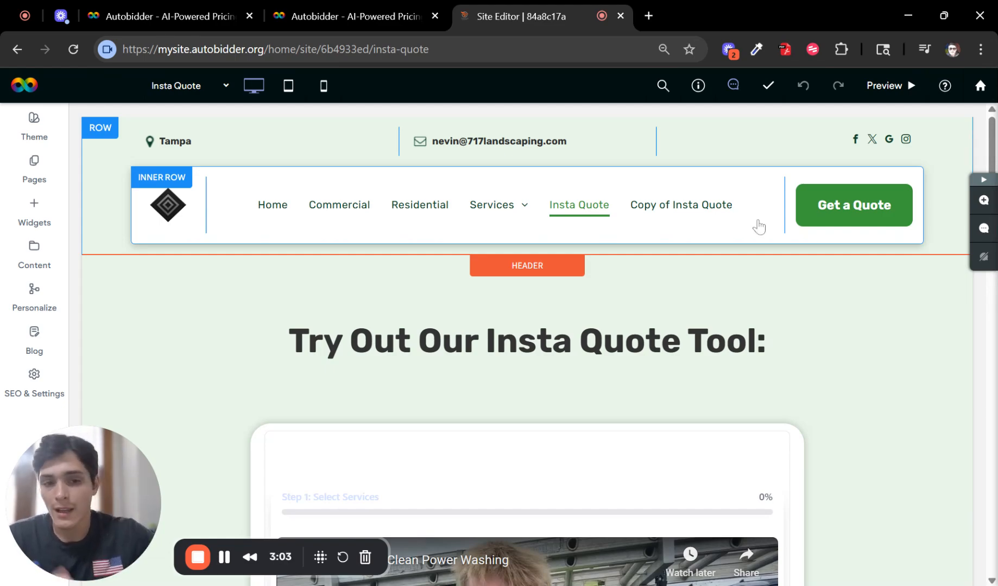
pyautogui.scroll(-8, 640, 301)
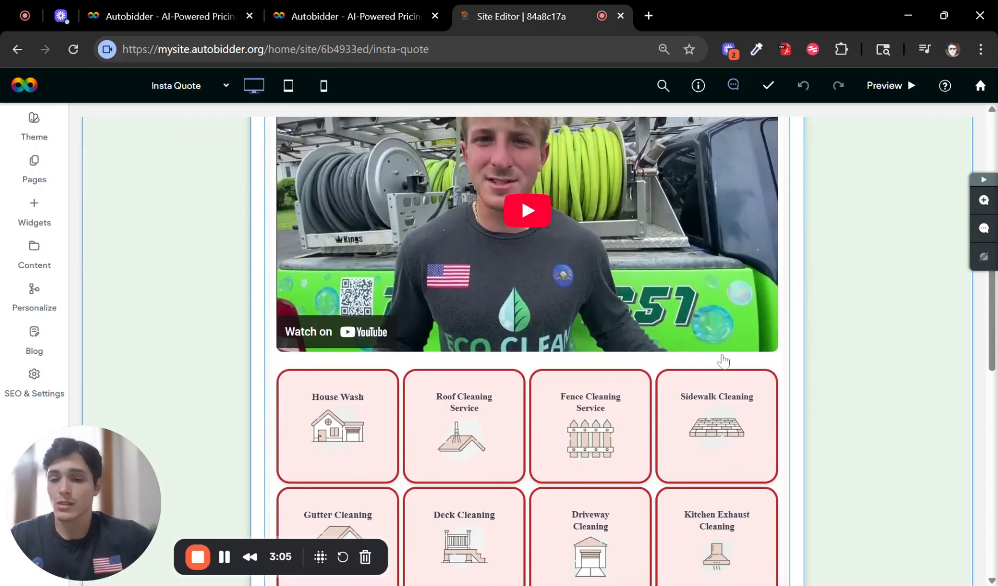
pyautogui.scroll(-3, 723, 361)
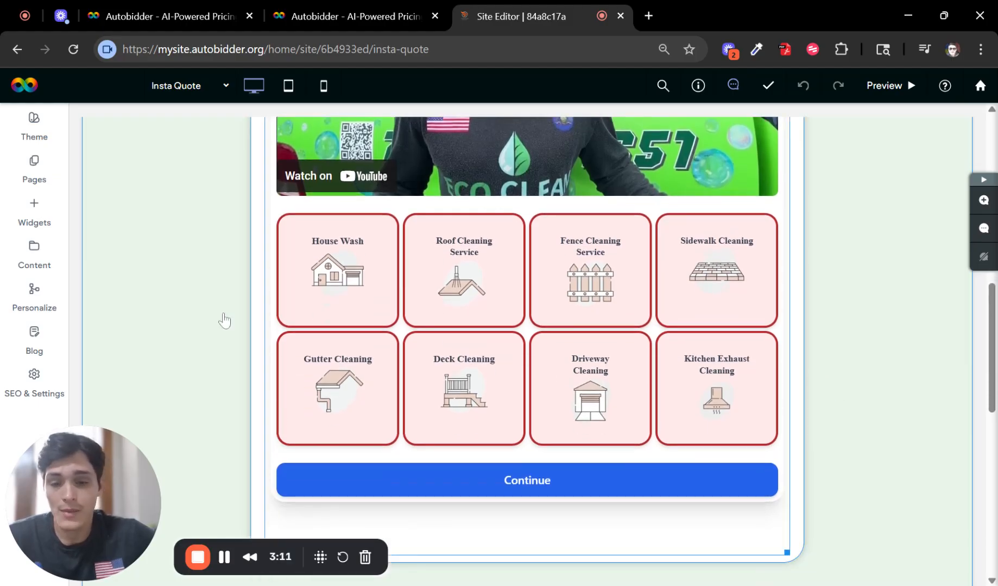
pyautogui.scroll(4, 510, 302)
pyautogui.scroll(-4, 510, 302)
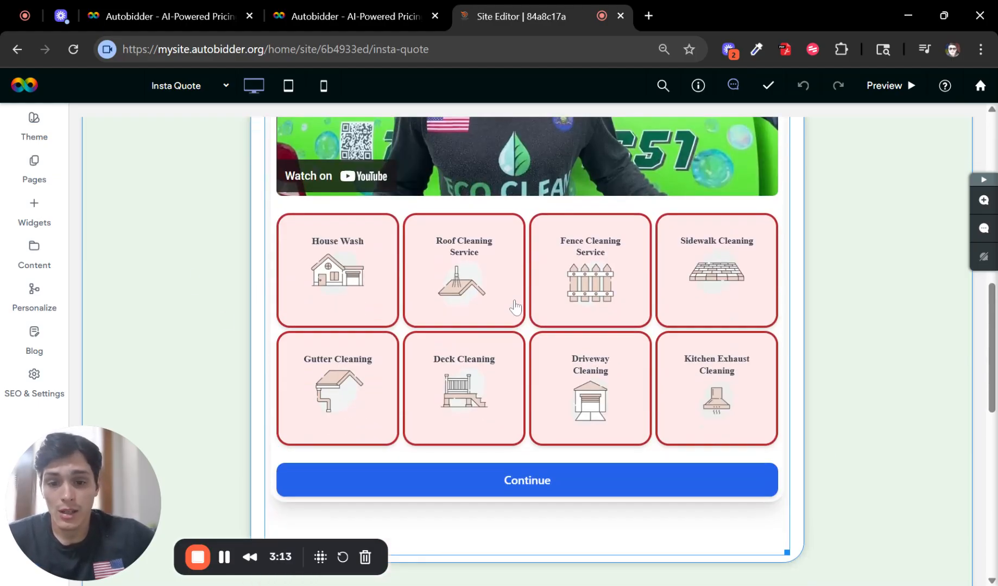
# Step: Return to the design dashboard, collapse the Service Selector Cards section, and expand the Text Input Fields section
pyautogui.click(115, 16)
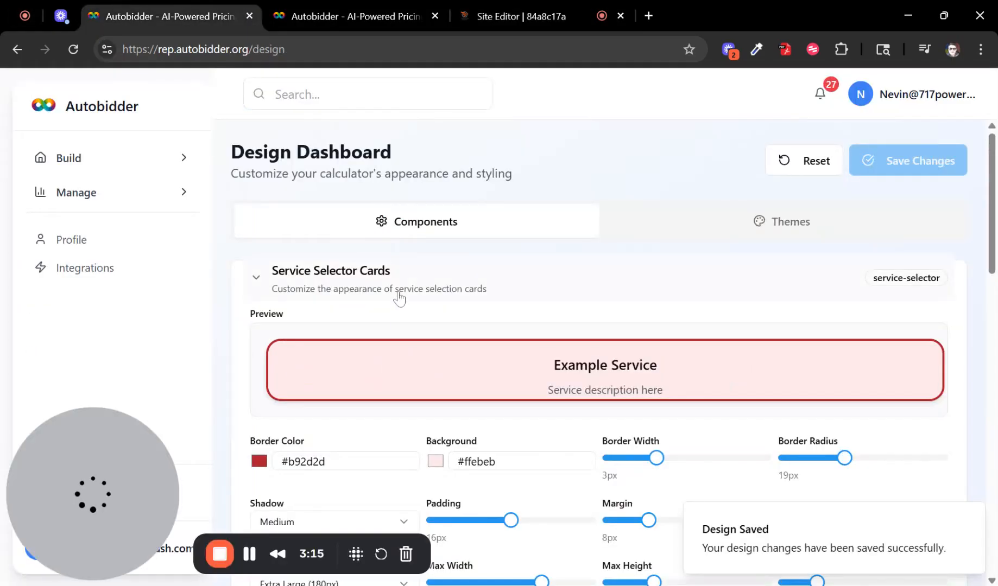
pyautogui.click(395, 287)
pyautogui.scroll(-1, 391, 309)
pyautogui.click(413, 274)
pyautogui.scroll(-2, 474, 283)
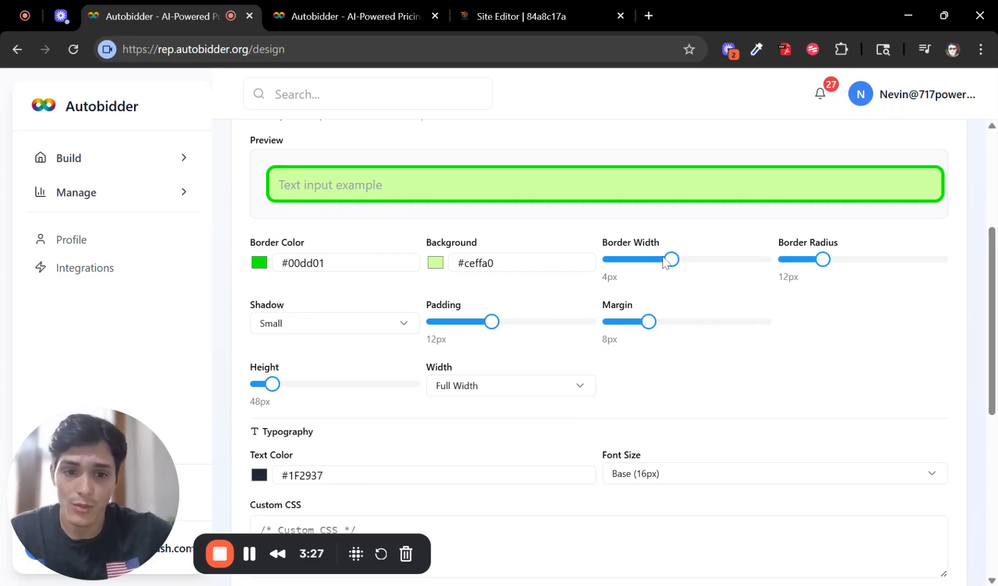
# Step: Style the text input fields with a 1px border width, a 64px height and a Large shadow
pyautogui.moveTo(672, 260); pyautogui.dragTo(624, 262)
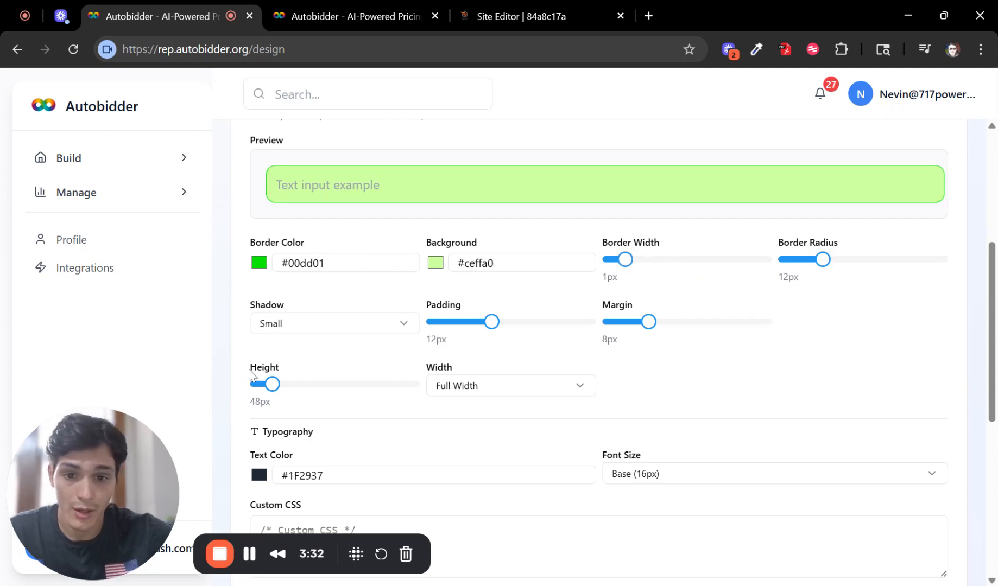
pyautogui.moveTo(273, 390); pyautogui.dragTo(287, 393)
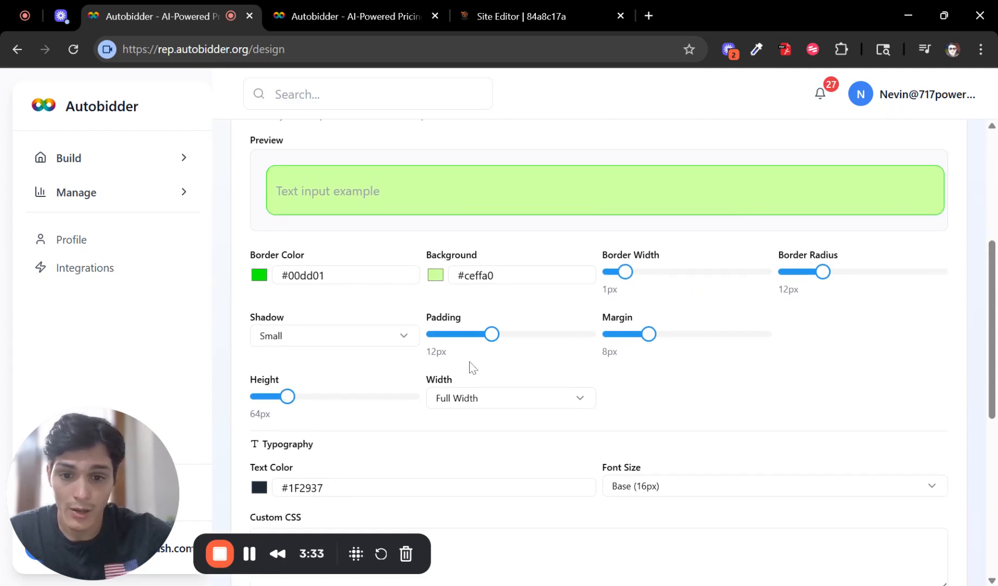
pyautogui.click(383, 342)
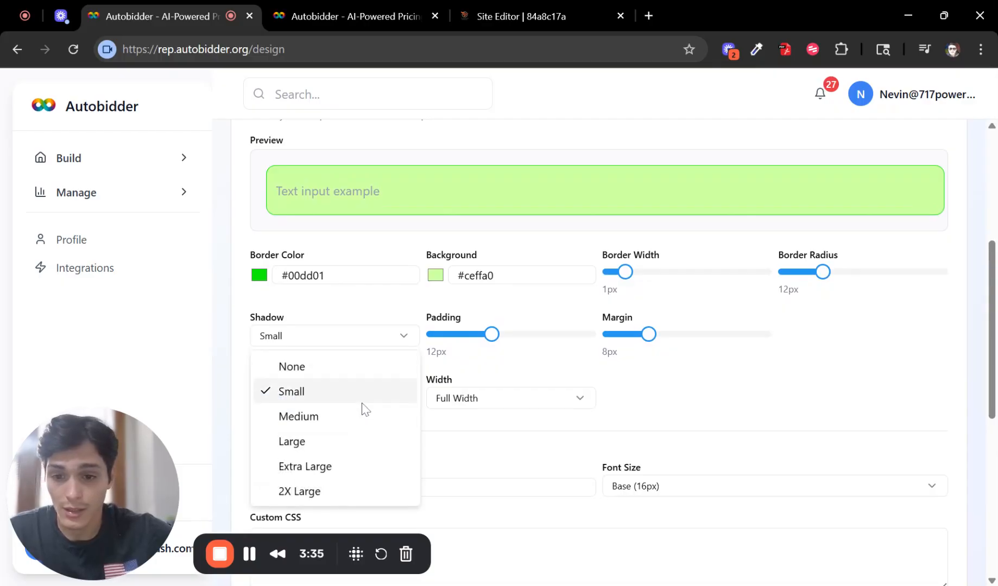
pyautogui.click(356, 441)
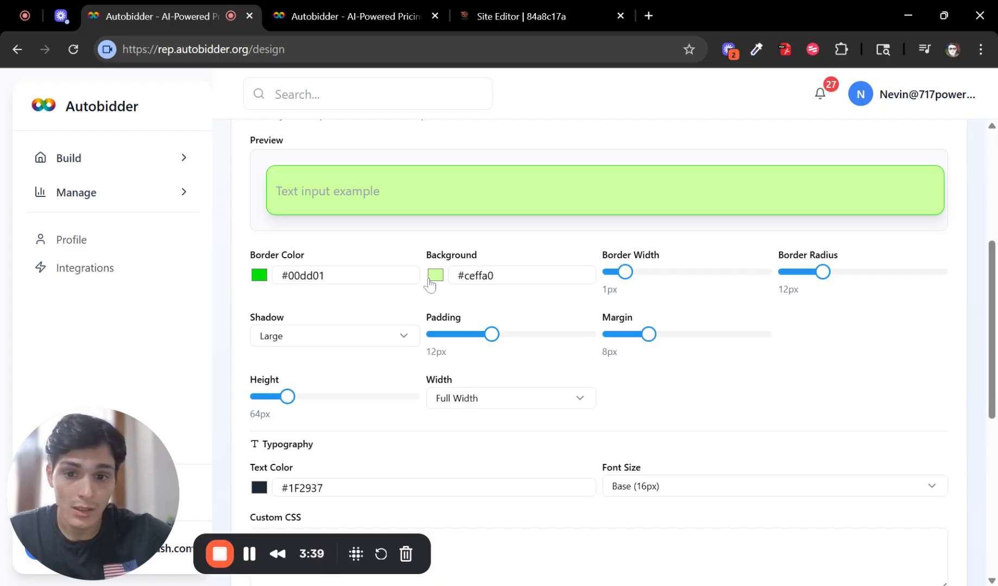
# Step: Set the text input background color to #effee1 and save the design changes
pyautogui.click(460, 288)
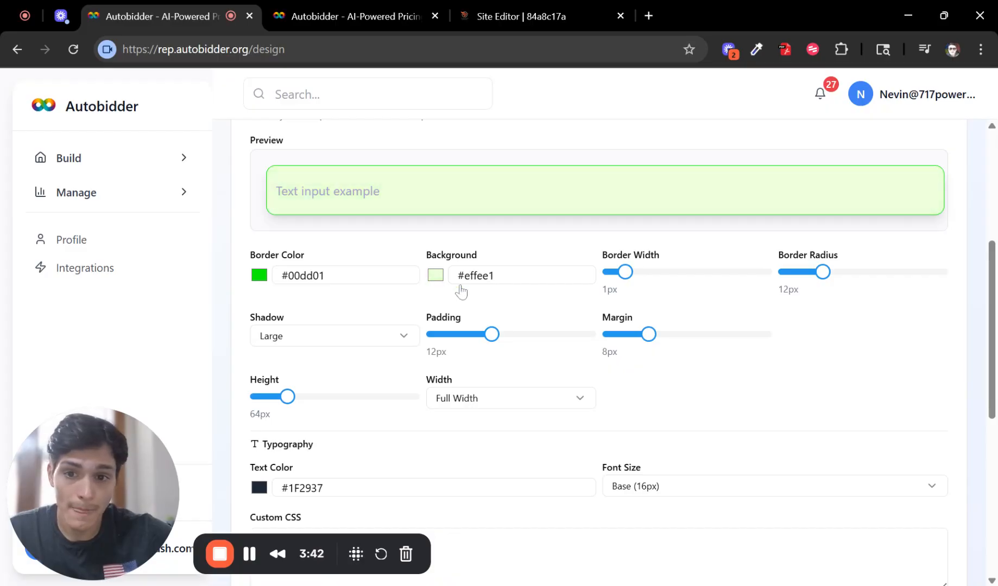
pyautogui.moveTo(474, 250); pyautogui.dragTo(562, 260)
pyautogui.scroll(-3, 562, 260)
pyautogui.scroll(8, 783, 283)
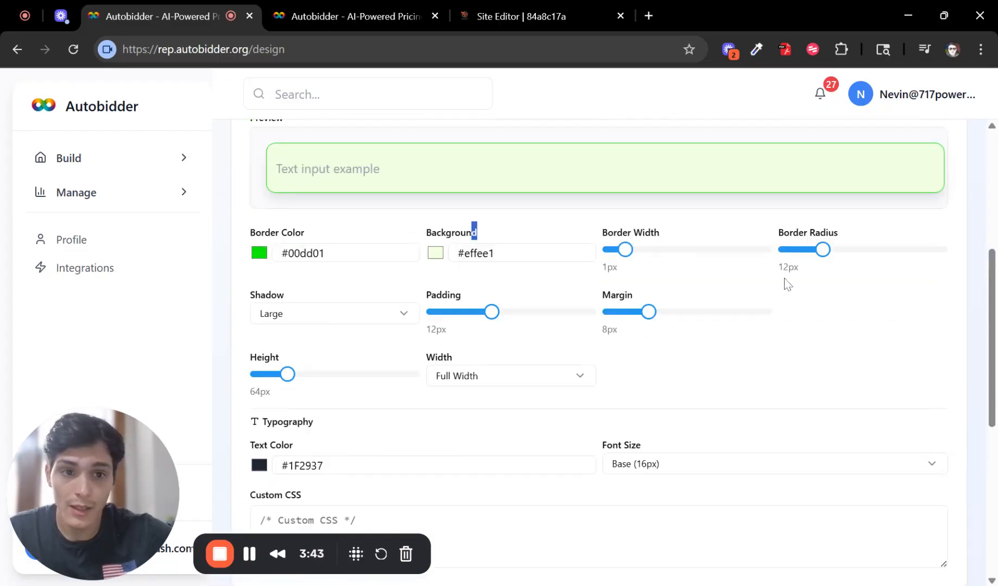
pyautogui.click(903, 162)
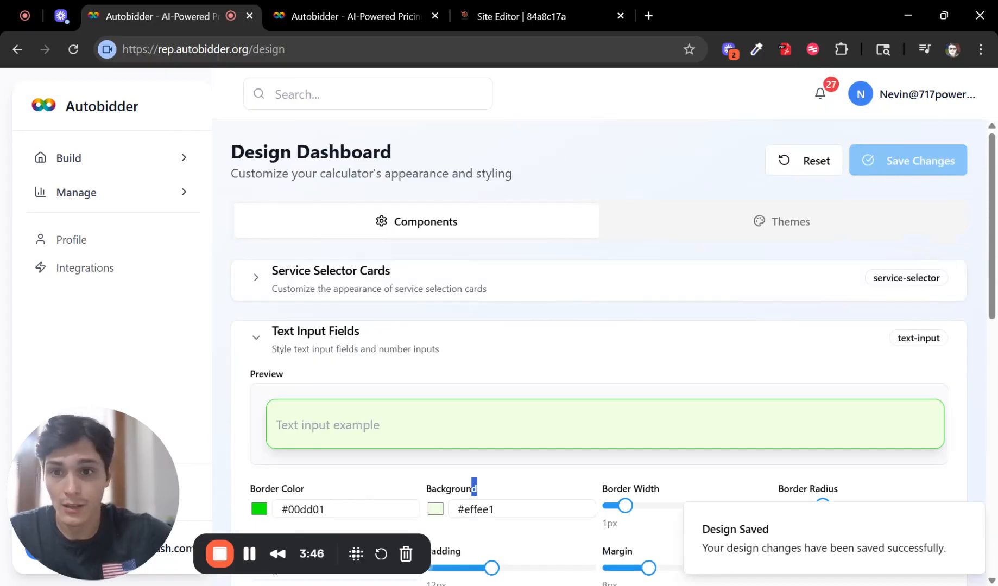
# Step: In the styled calculator, select House Wash, continue to its questions, and examine the House Sqft input field
pyautogui.click(383, 8)
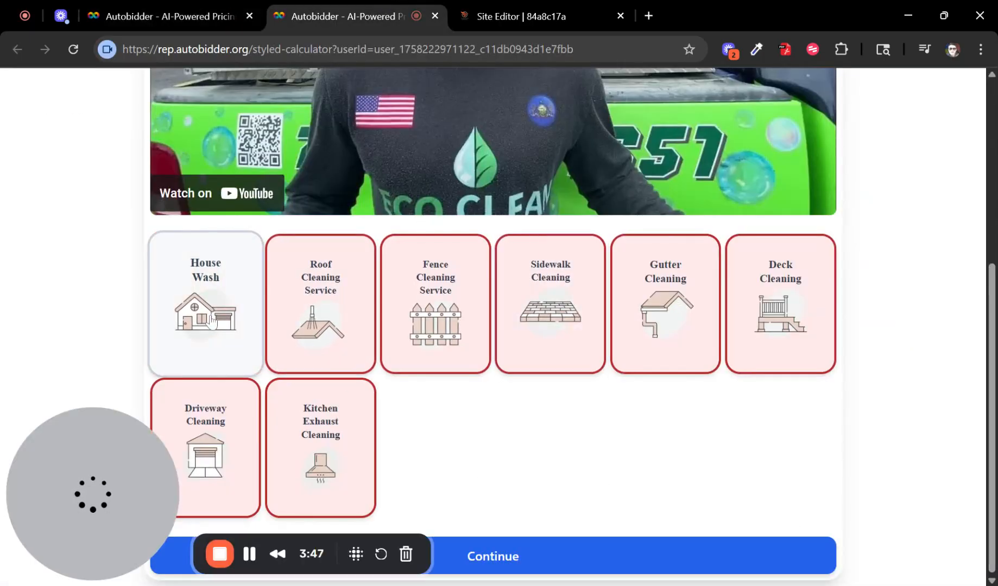
pyautogui.click(206, 315)
pyautogui.click(796, 552)
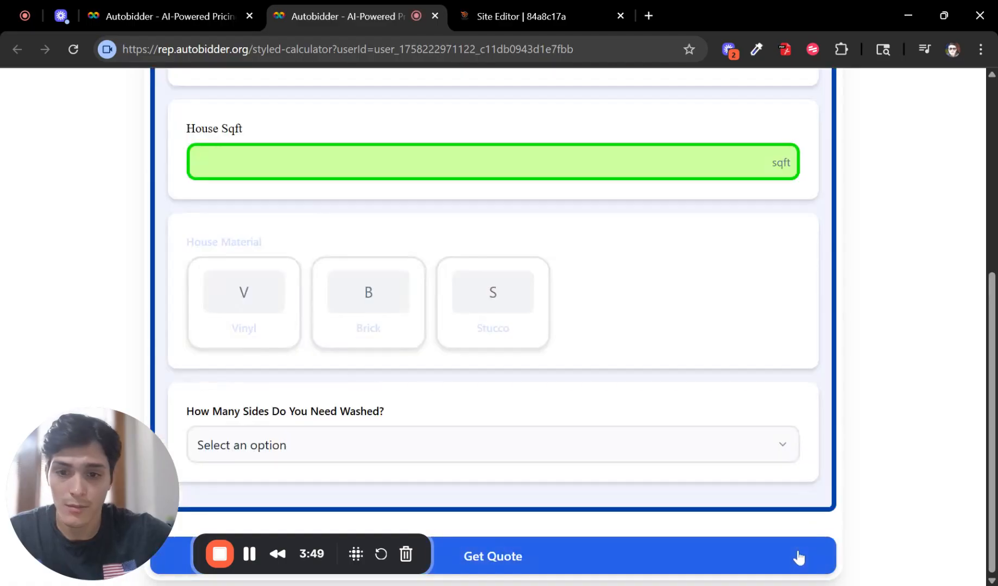
pyautogui.scroll(3, 762, 353)
pyautogui.click(649, 320)
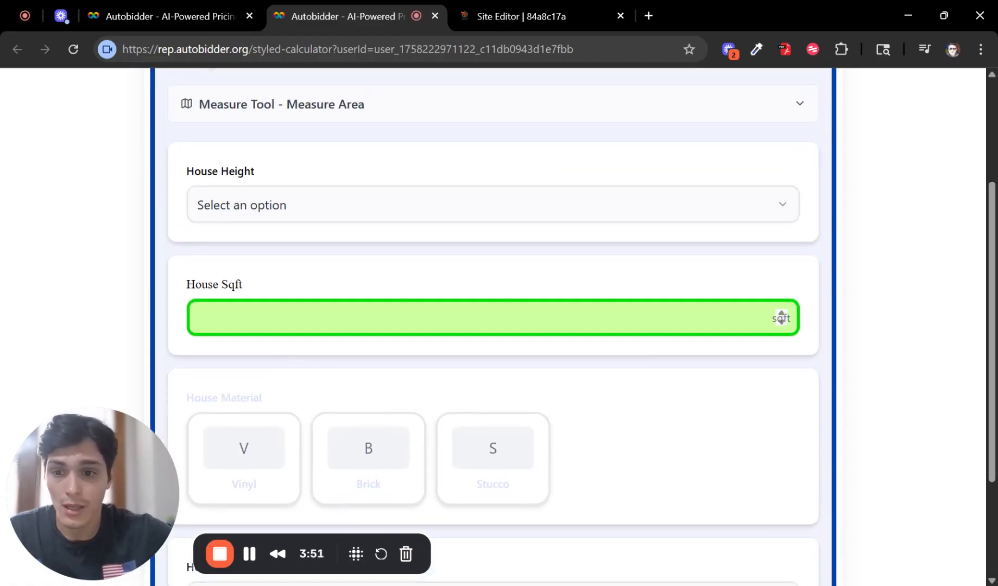
# Step: Enter 1 as a test value in the House Sqft field and examine the field's current styling
pyautogui.write('1')
pyautogui.scroll(2, 471, 380)
pyautogui.press('BackSpace')
pyautogui.scroll(-2, 321, 387)
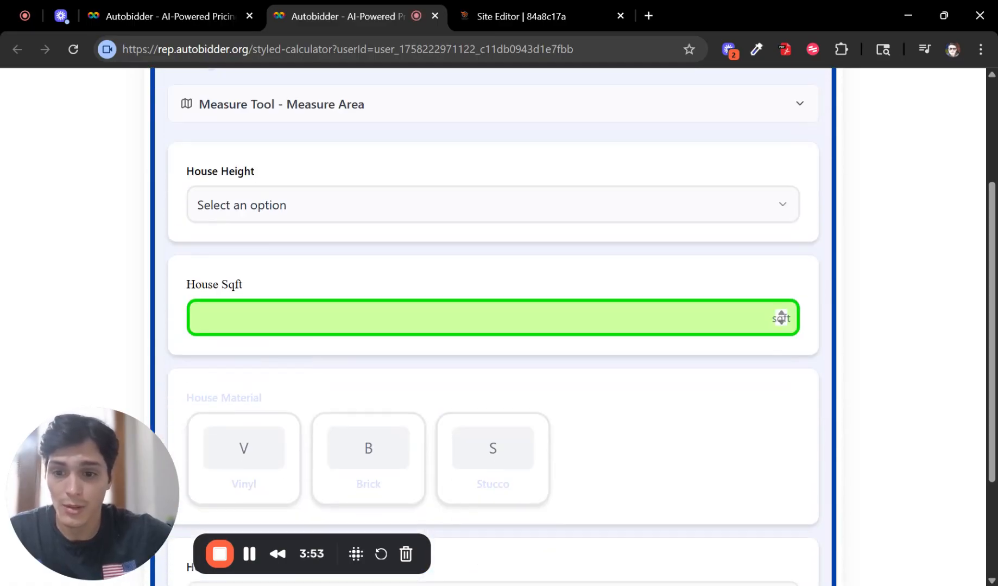
pyautogui.write('1')
pyautogui.scroll(1, 153, 182)
pyautogui.scroll(-3, 267, 291)
pyautogui.scroll(4, 133, 163)
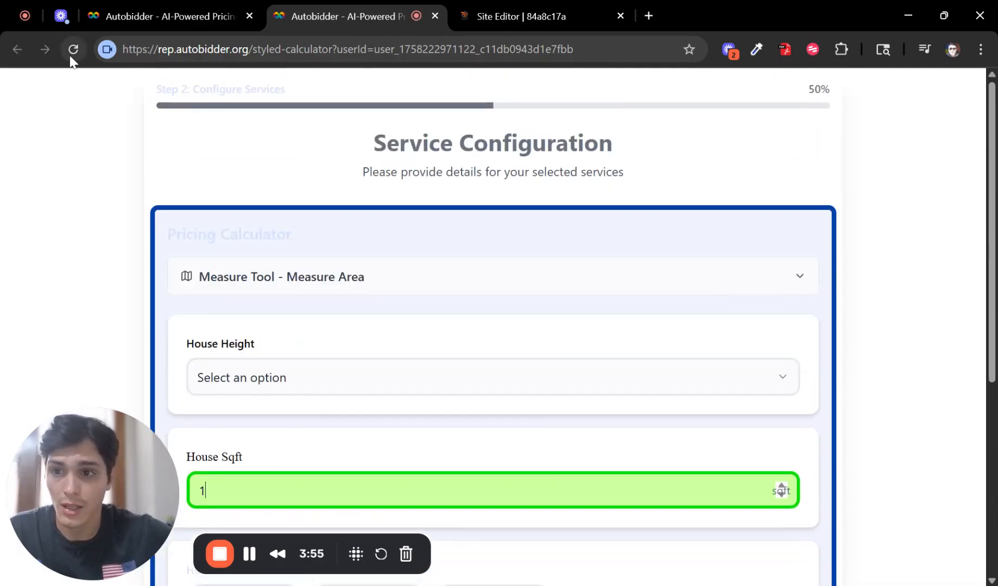
# Step: Reload the styled calculator, continue with House Wash, and enter 1 for House Sqft to check the field's styling
pyautogui.click(72, 54)
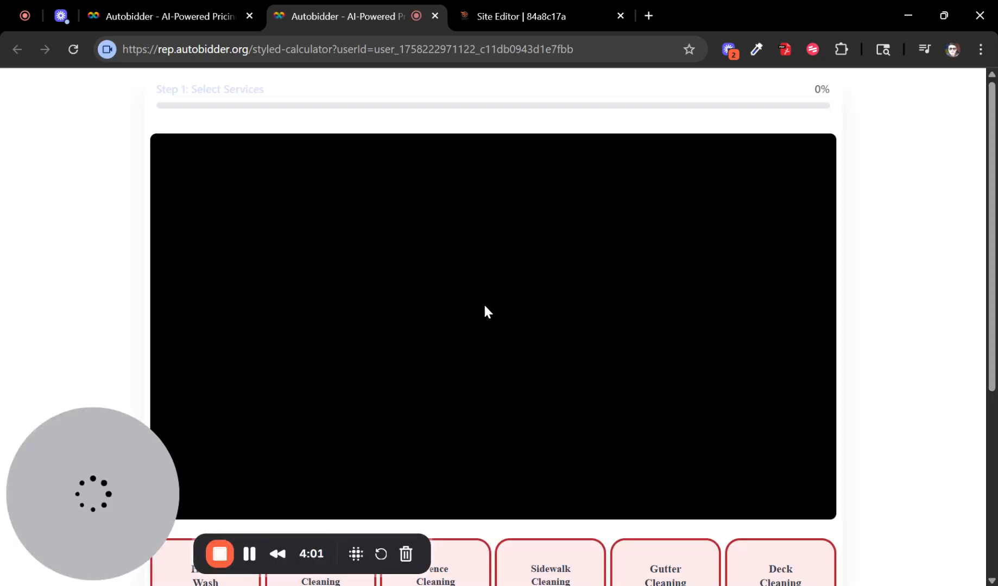
pyautogui.scroll(-6, 627, 356)
pyautogui.click(217, 315)
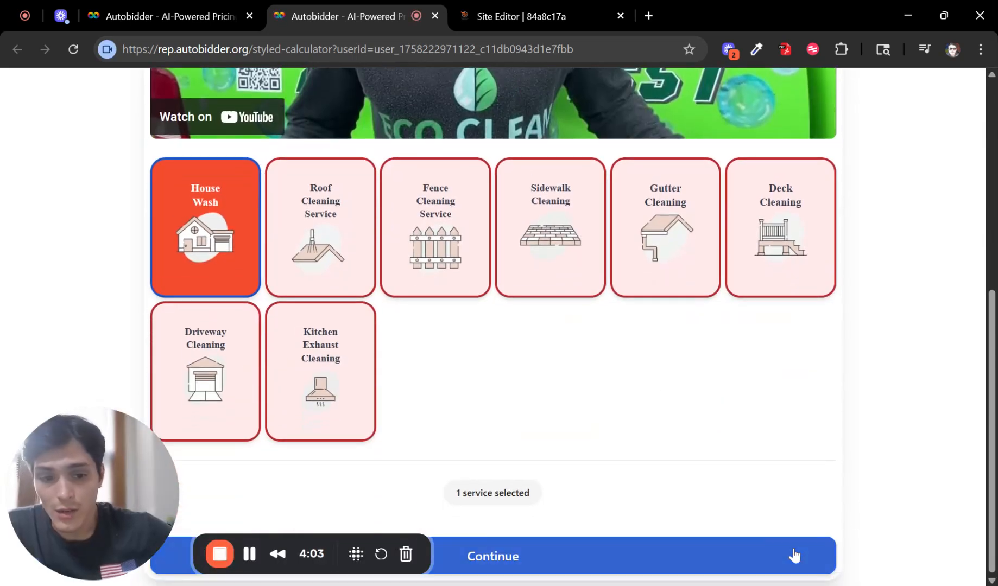
pyautogui.click(794, 555)
pyautogui.scroll(1, 570, 330)
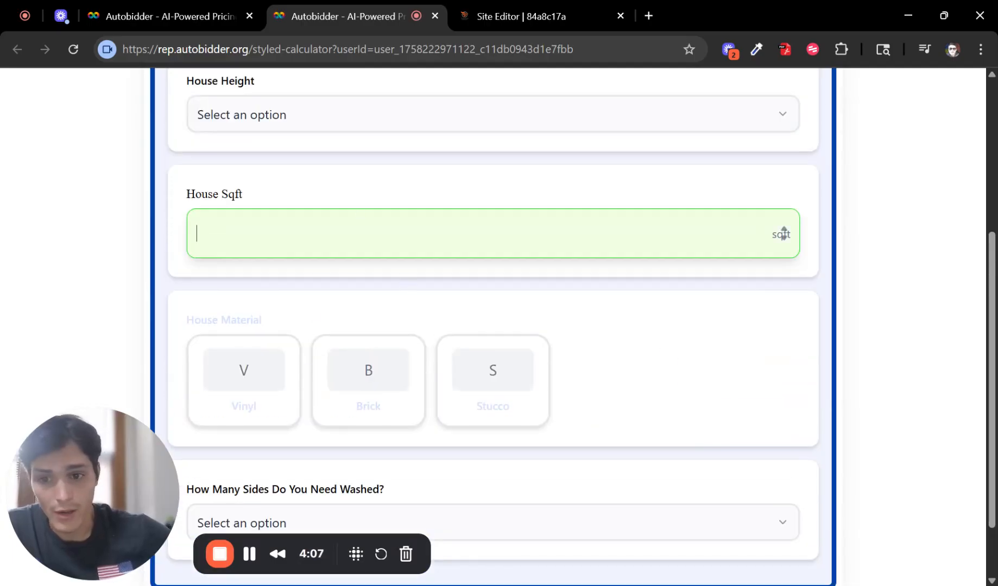
pyautogui.write('1')
pyautogui.scroll(2, 388, 239)
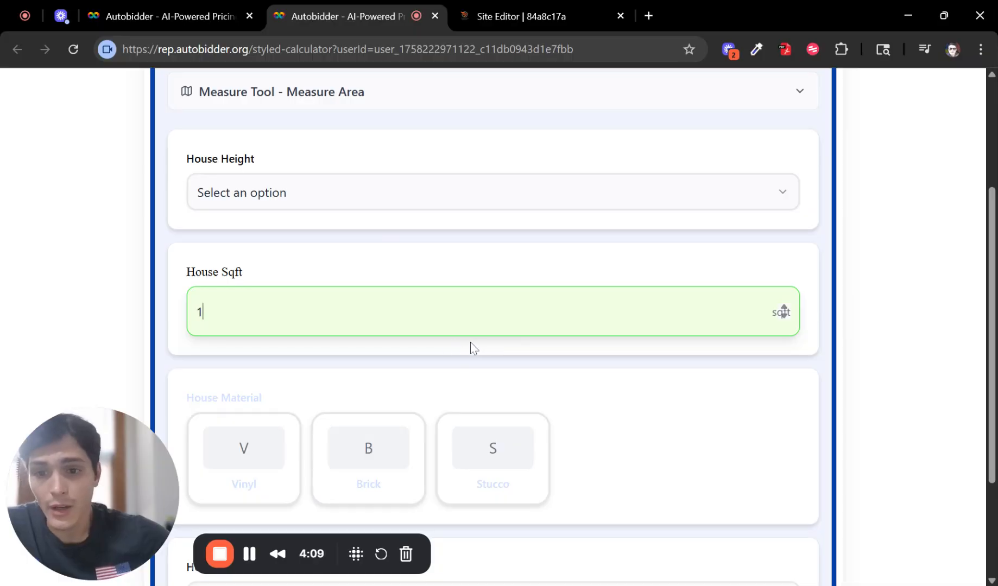
# Step: Open and close the House Height dropdown to compare its styling with the House Sqft field
pyautogui.click(393, 201)
pyautogui.click(392, 193)
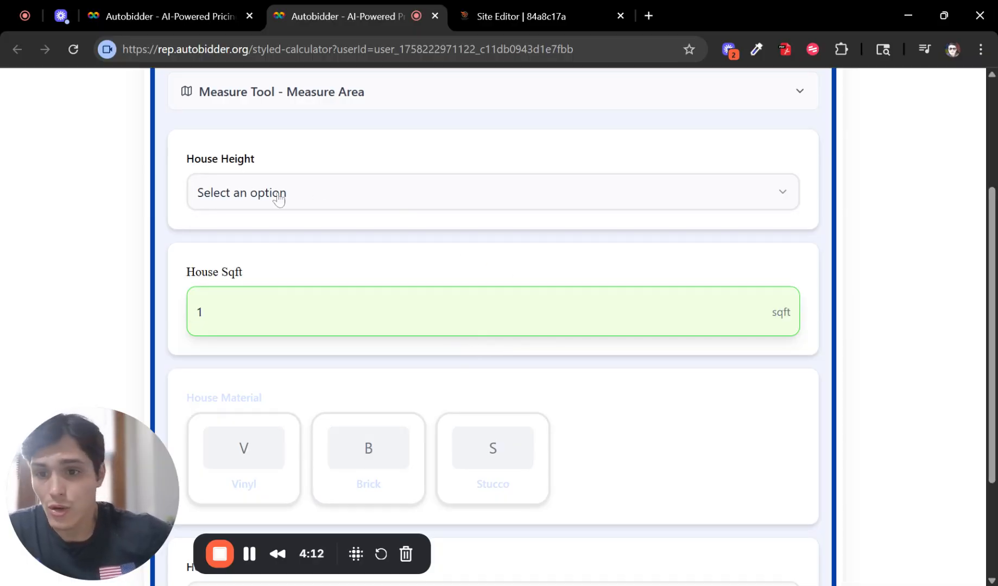
pyautogui.click(421, 193)
pyautogui.click(392, 202)
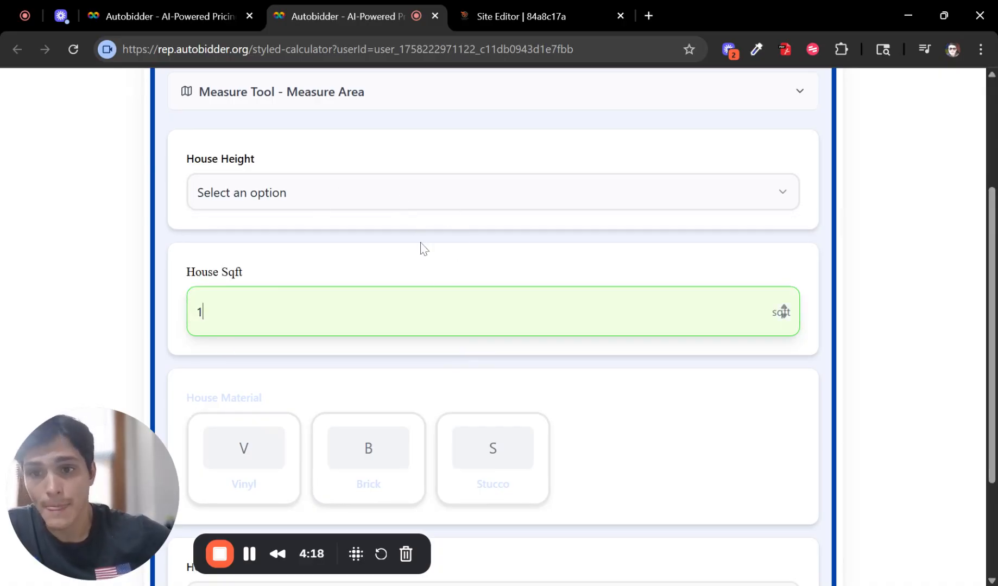
# Step: Return to the design dashboard and have both the Dropdown Menus and Text Input Fields sections expanded
pyautogui.click(202, 16)
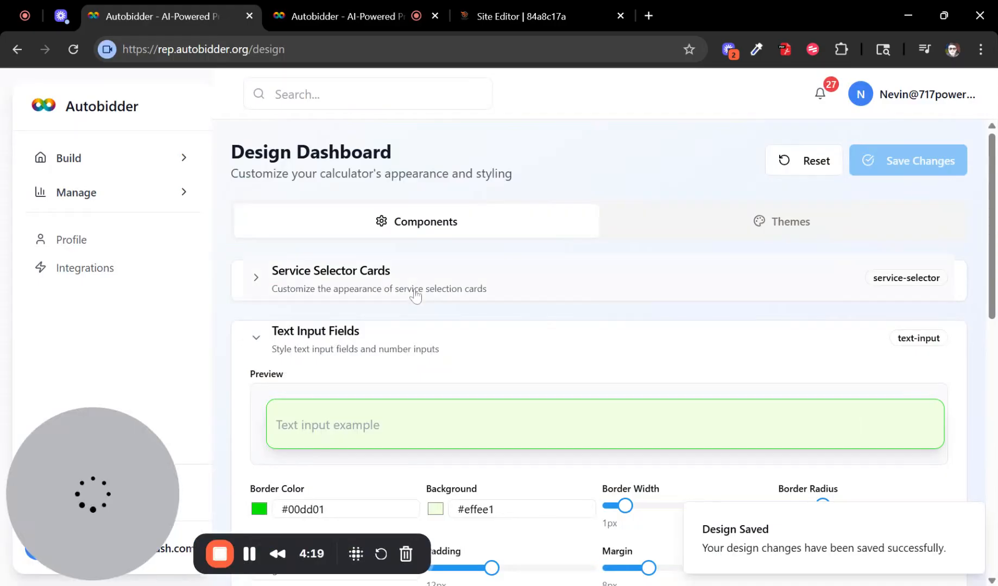
pyautogui.click(387, 336)
pyautogui.click(374, 323)
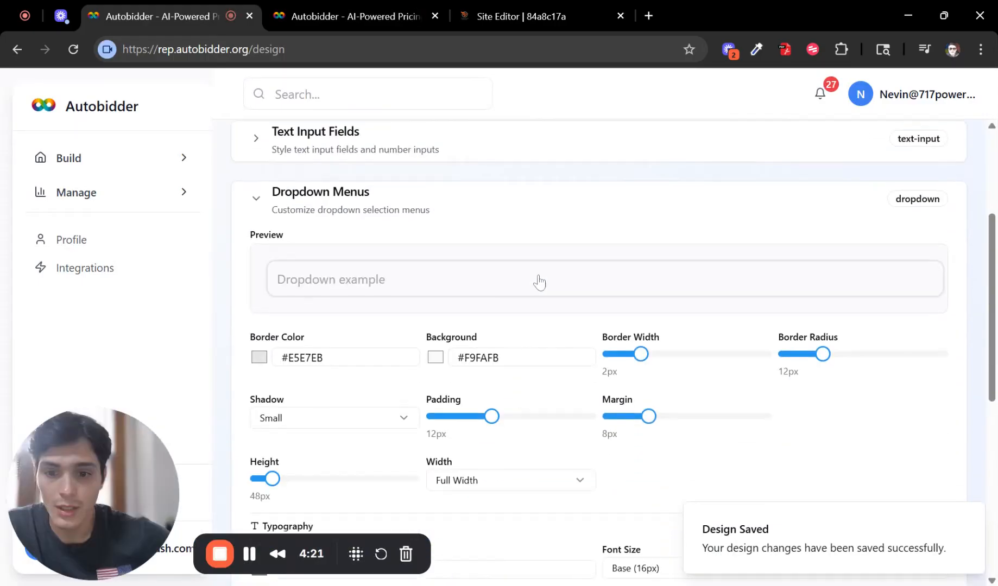
pyautogui.scroll(2, 404, 196)
pyautogui.click(393, 191)
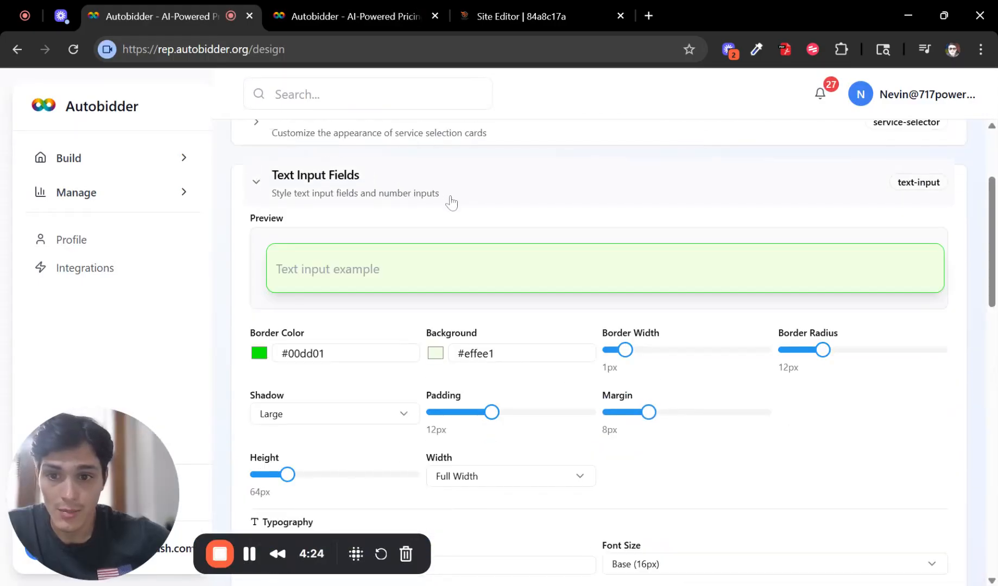
pyautogui.scroll(-3, 450, 206)
pyautogui.scroll(-1, 380, 206)
pyautogui.scroll(1, 329, 201)
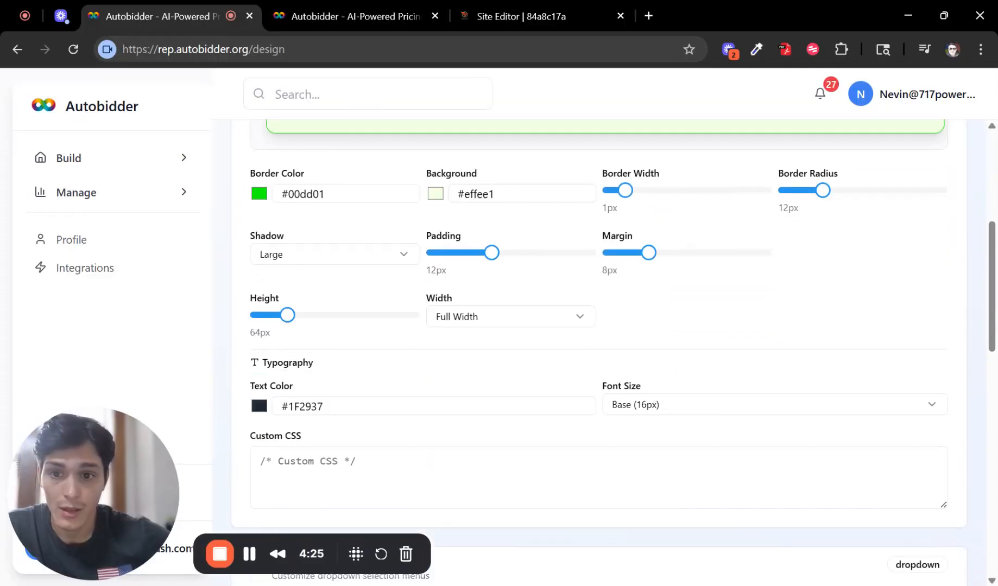
# Step: Copy the text input border color 00dd01 and apply it as the border color of the dropdown menus
pyautogui.tripleClick(325, 198)
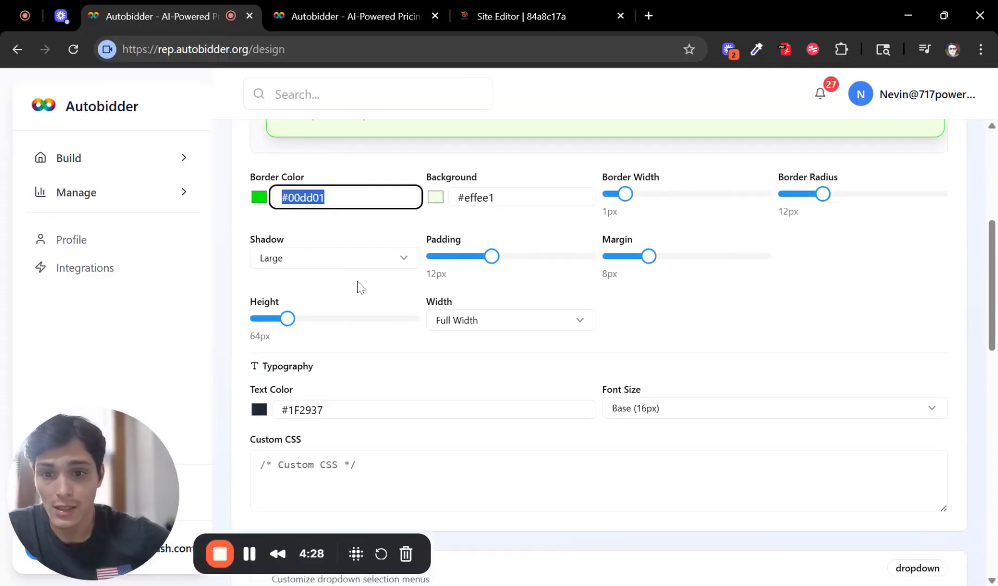
pyautogui.scroll(-7, 347, 255)
pyautogui.doubleClick(300, 337)
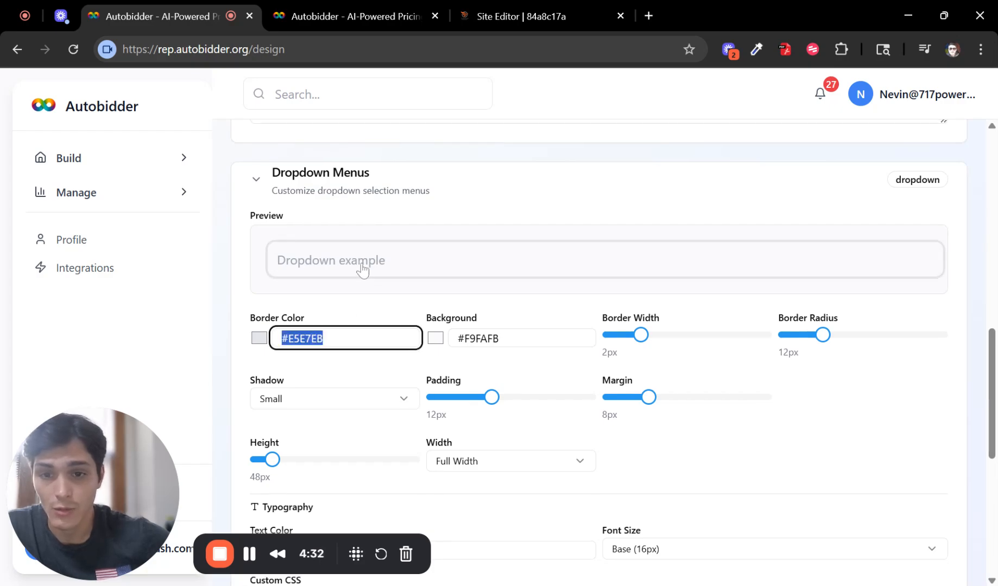
pyautogui.scroll(7, 334, 204)
pyautogui.moveTo(330, 199); pyautogui.dragTo(288, 198)
pyautogui.hotkey('ctrl', 'c')
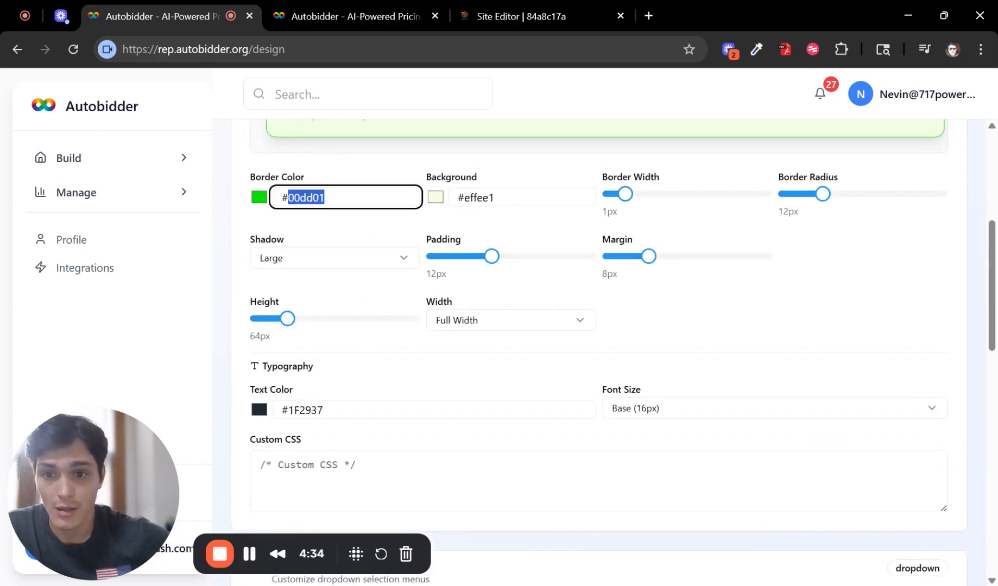
pyautogui.scroll(-6, 351, 291)
pyautogui.scroll(1, 334, 380)
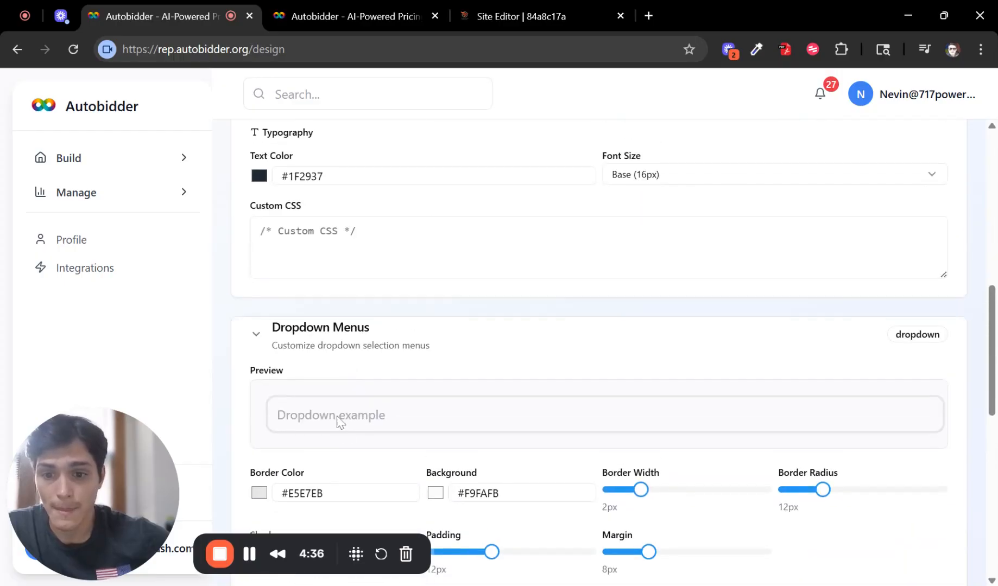
pyautogui.moveTo(324, 493); pyautogui.dragTo(288, 493)
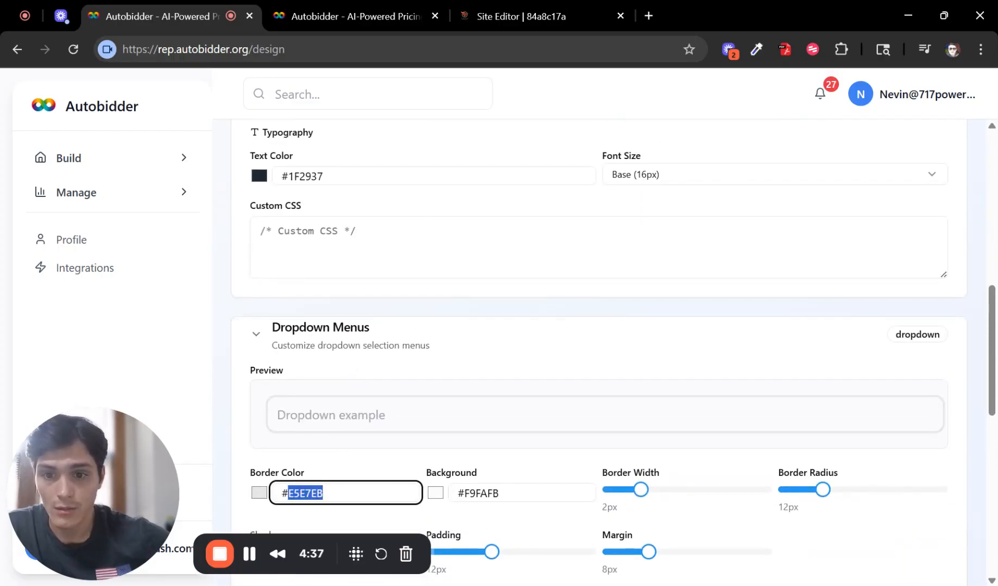
pyautogui.hotkey('ctrl', 'v')
# Step: Copy the text input background color effee1 and apply it as the background of the dropdown menus
pyautogui.scroll(-1, 519, 470)
pyautogui.scroll(4, 518, 469)
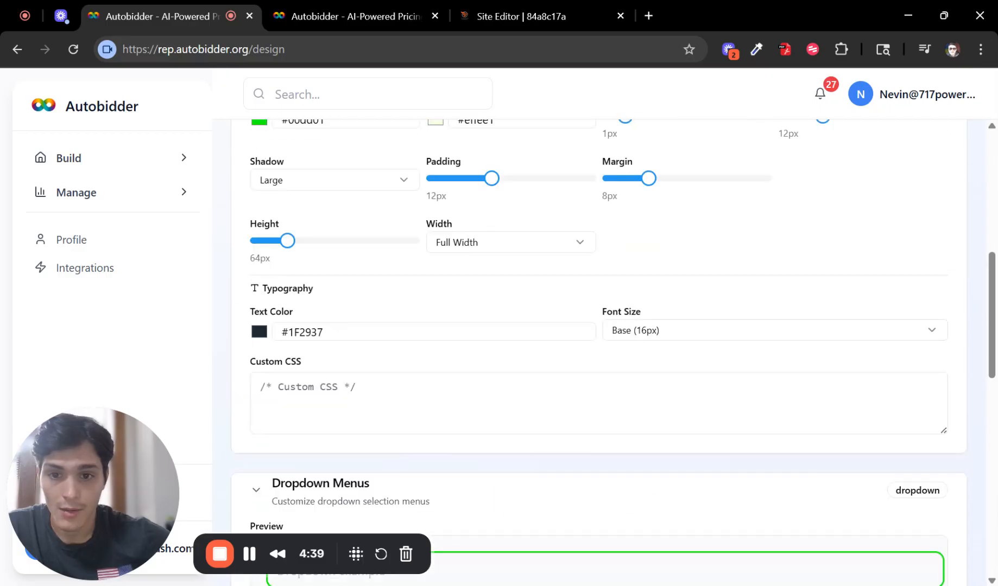
pyautogui.scroll(2, 523, 195)
pyautogui.moveTo(495, 198); pyautogui.dragTo(463, 198)
pyautogui.hotkey('ctrl', 'c')
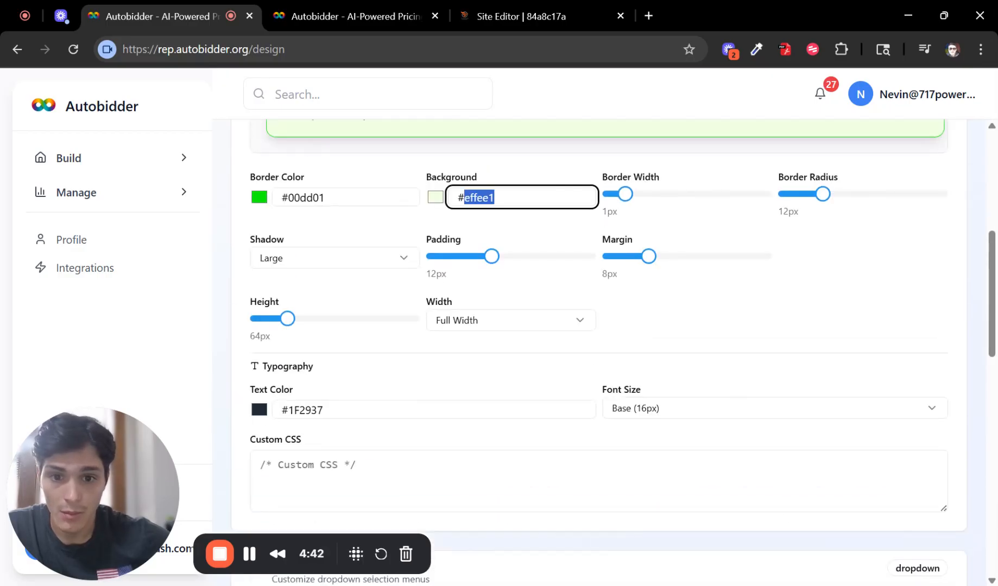
pyautogui.scroll(-5, 489, 315)
pyautogui.moveTo(499, 415); pyautogui.dragTo(463, 415)
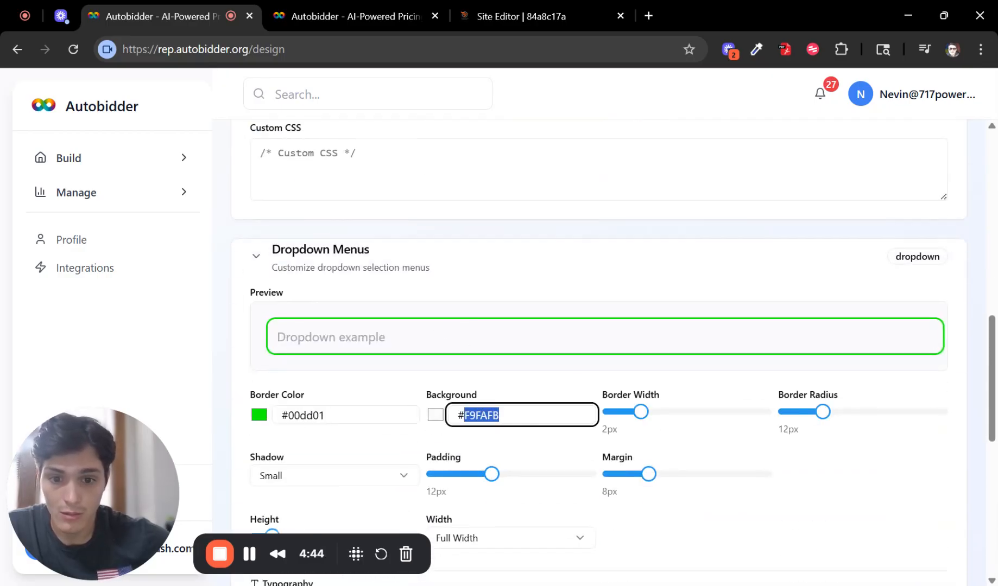
pyautogui.hotkey('ctrl', 'v')
# Step: Set the dropdown menus' border width to 1px and their height to 64px, matching the text input fields
pyautogui.click(624, 413)
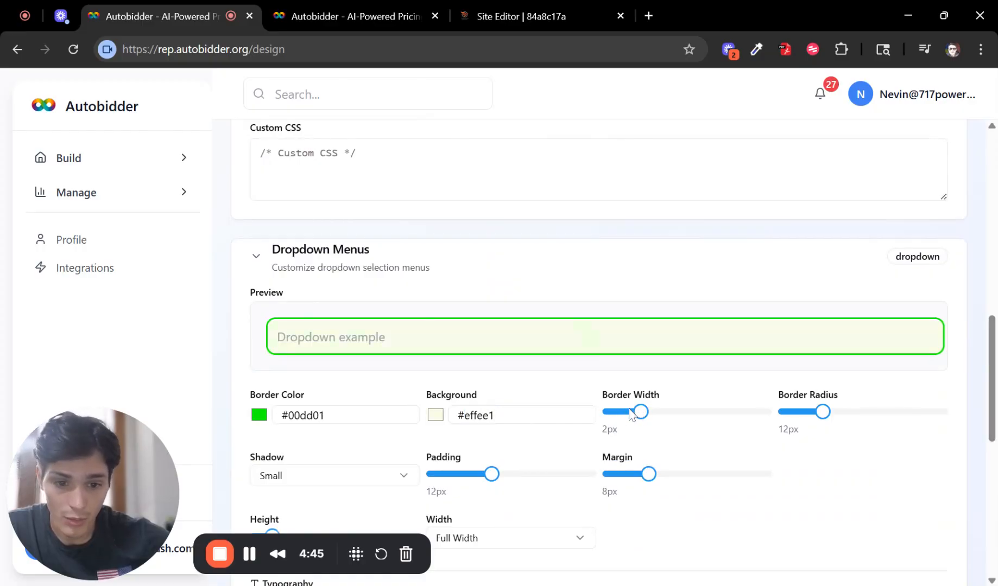
pyautogui.scroll(4, 523, 455)
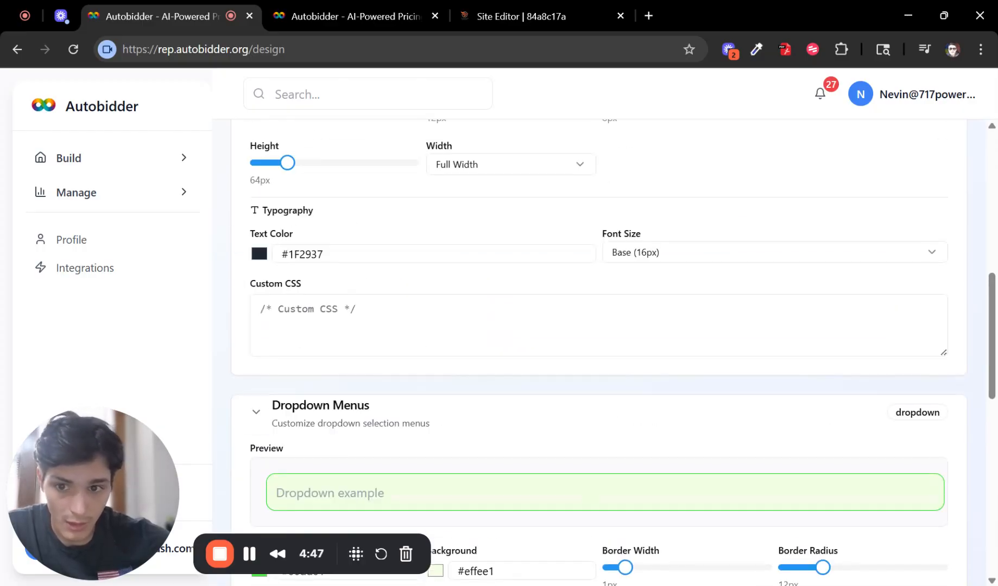
pyautogui.scroll(-4, 534, 414)
pyautogui.scroll(-3, 364, 451)
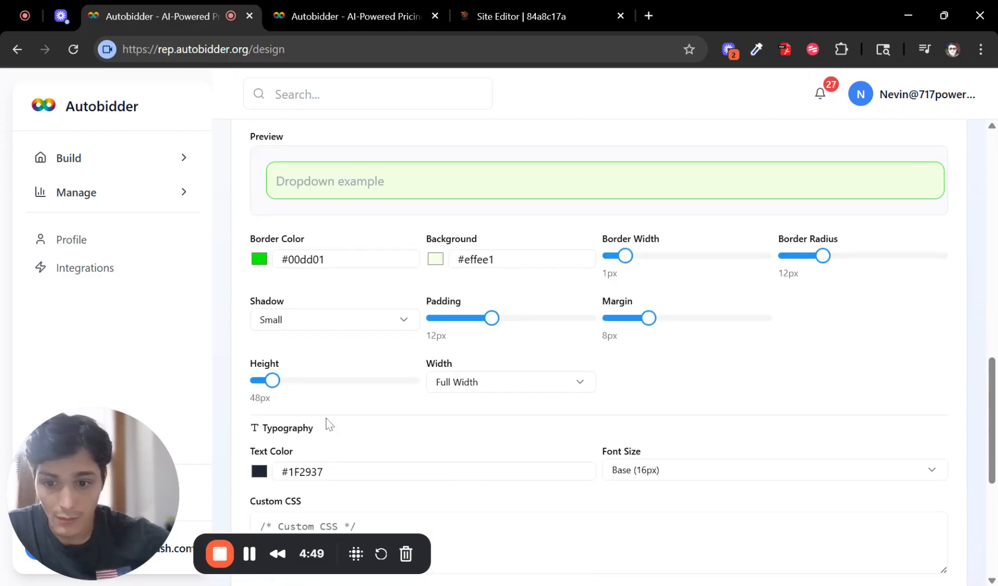
pyautogui.moveTo(277, 384); pyautogui.dragTo(284, 395)
pyautogui.scroll(-2, 684, 313)
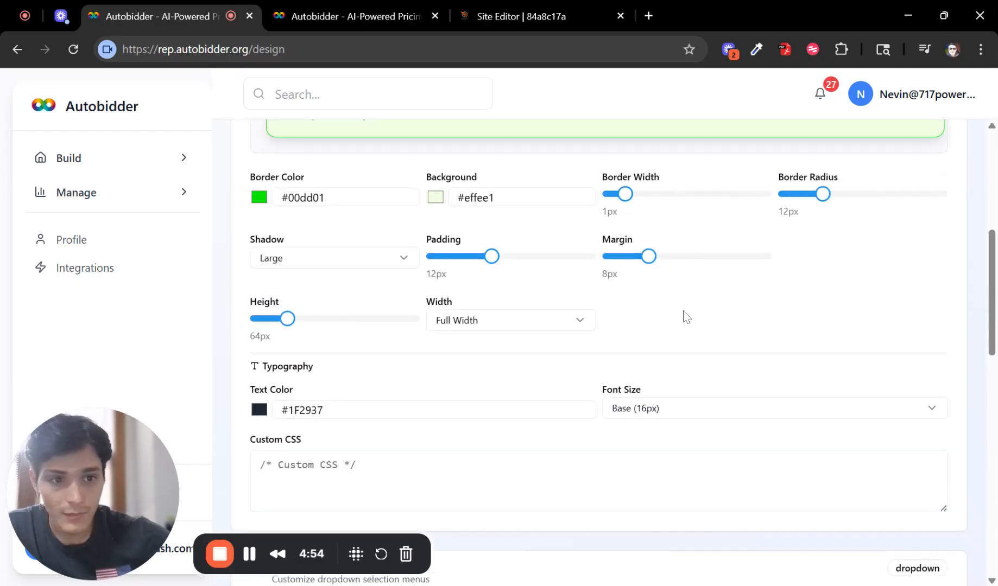
# Step: Set the dropdown menus' shadow to Large, as used for the text input fields, and save the design changes
pyautogui.scroll(14, 832, 258)
pyautogui.scroll(-13, 846, 258)
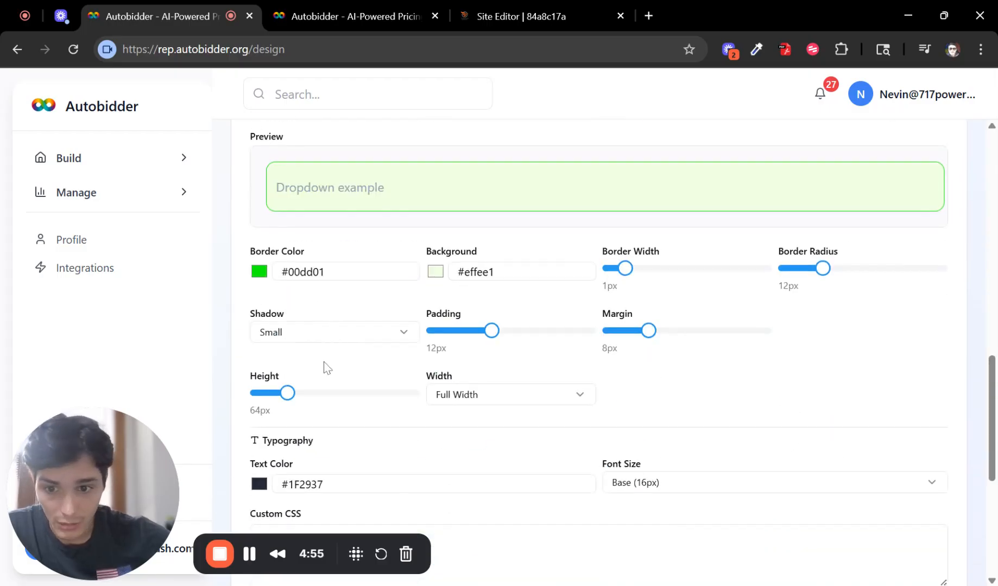
pyautogui.click(332, 333)
pyautogui.click(327, 438)
pyautogui.scroll(14, 885, 341)
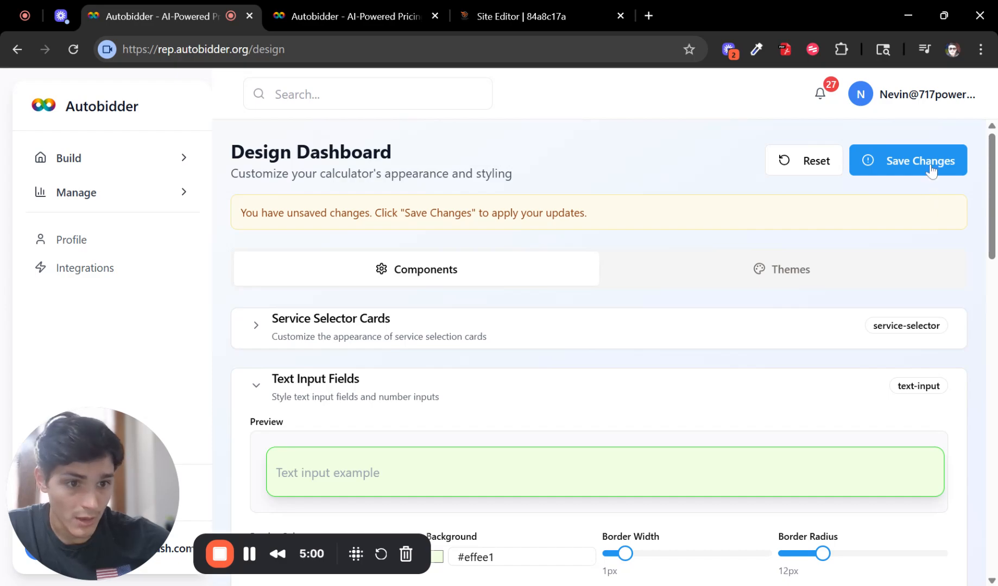
pyautogui.click(931, 170)
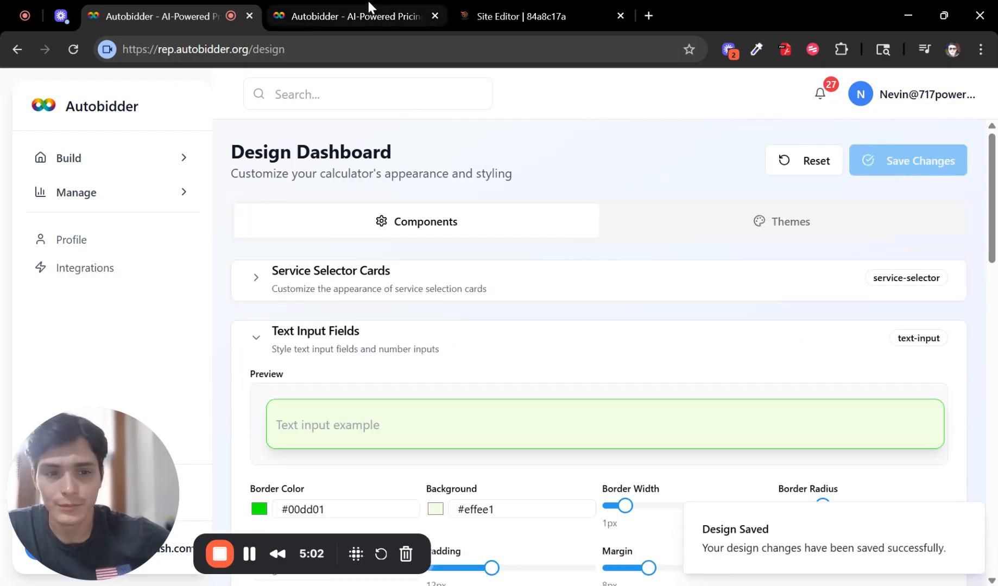
# Step: Switch to the styled calculator, reload it, select House Wash, and continue to its questions
pyautogui.click(368, 7)
pyautogui.click(80, 45)
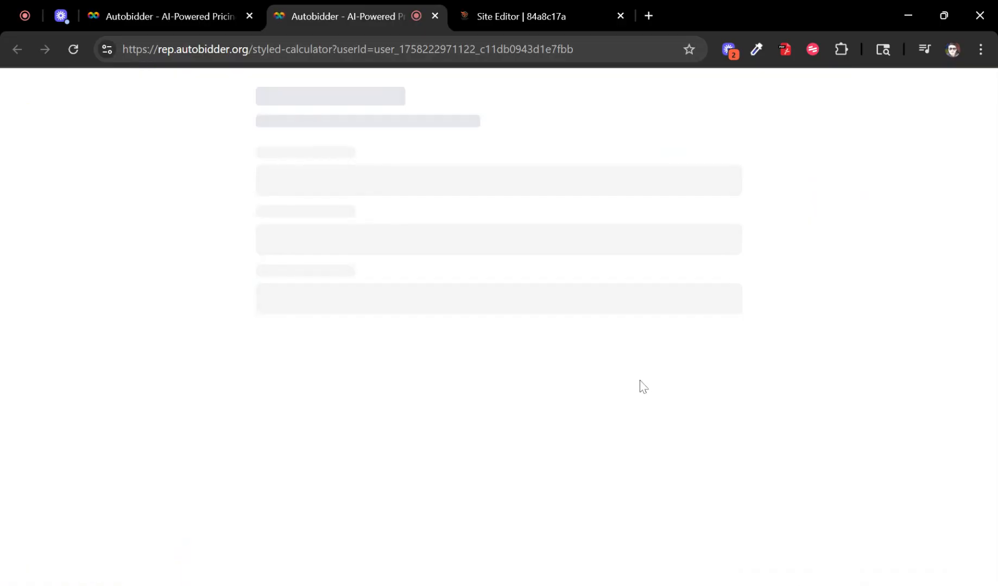
pyautogui.scroll(-6, 417, 380)
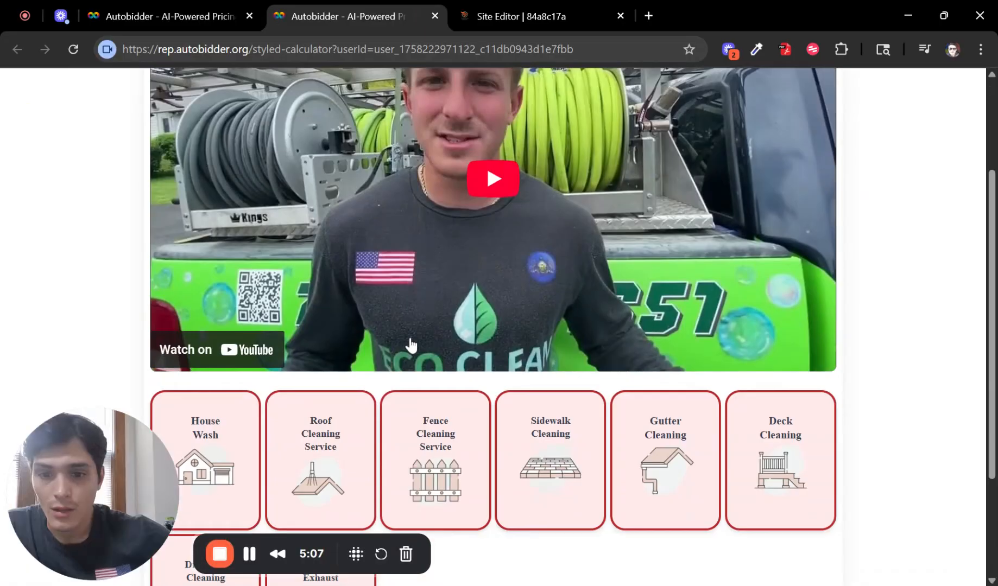
pyautogui.click(247, 299)
pyautogui.click(766, 551)
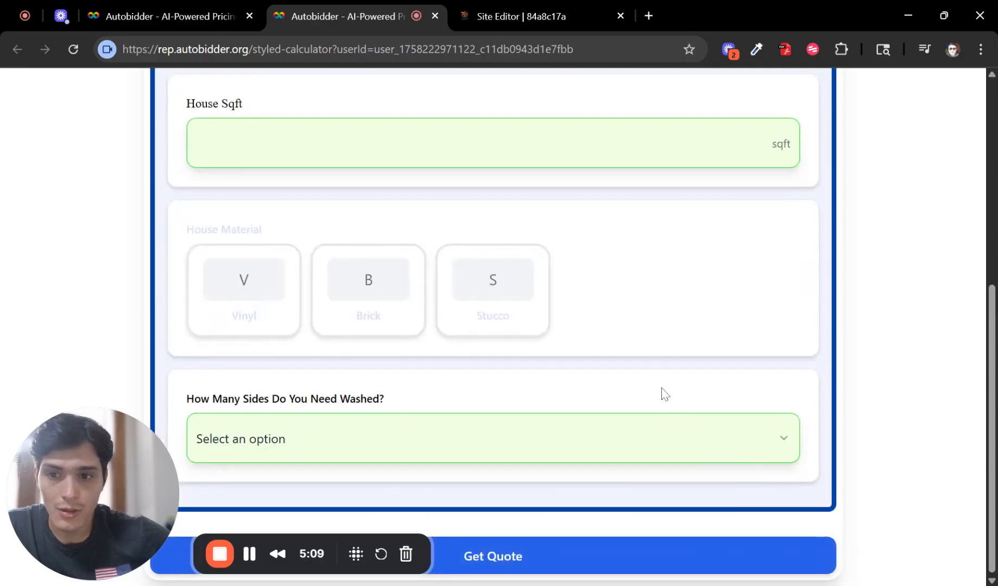
# Step: Test the restyled House Height dropdown by choosing Two Story and then Split Level
pyautogui.click(343, 248)
pyautogui.click(330, 324)
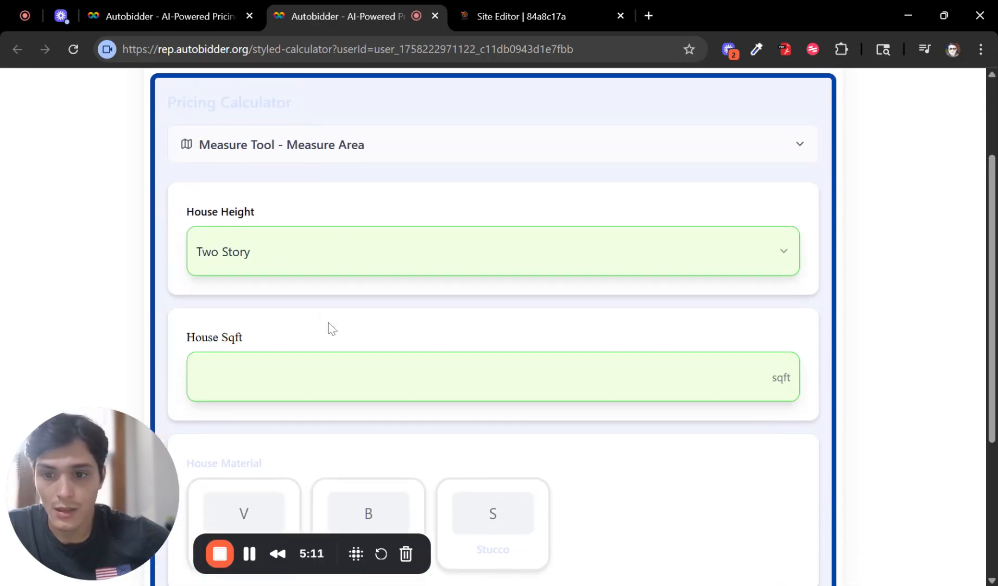
pyautogui.click(403, 243)
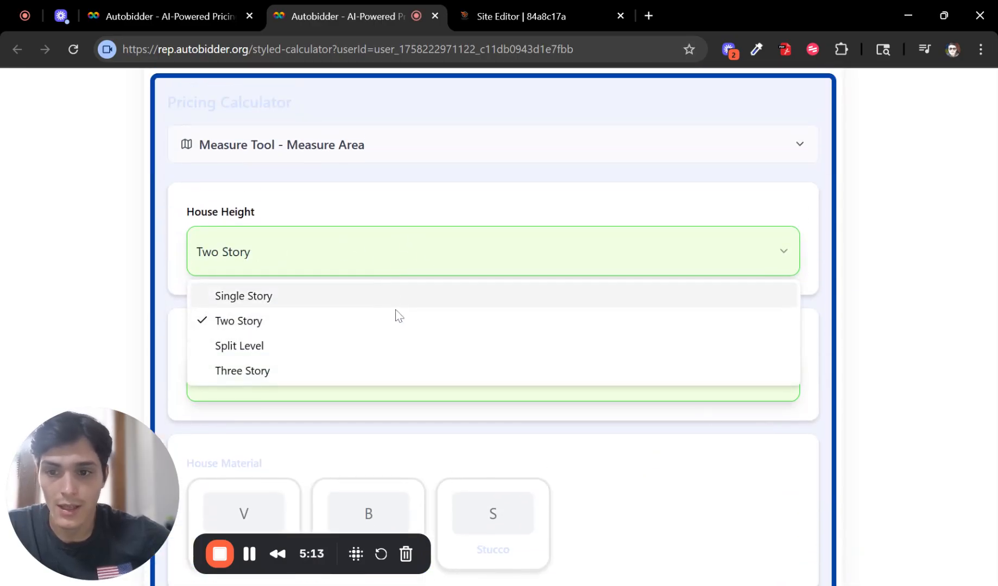
pyautogui.click(392, 346)
# Step: Test the House Material cards by selecting Vinyl, Brick, Stucco, and then Vinyl again
pyautogui.scroll(-5, 396, 345)
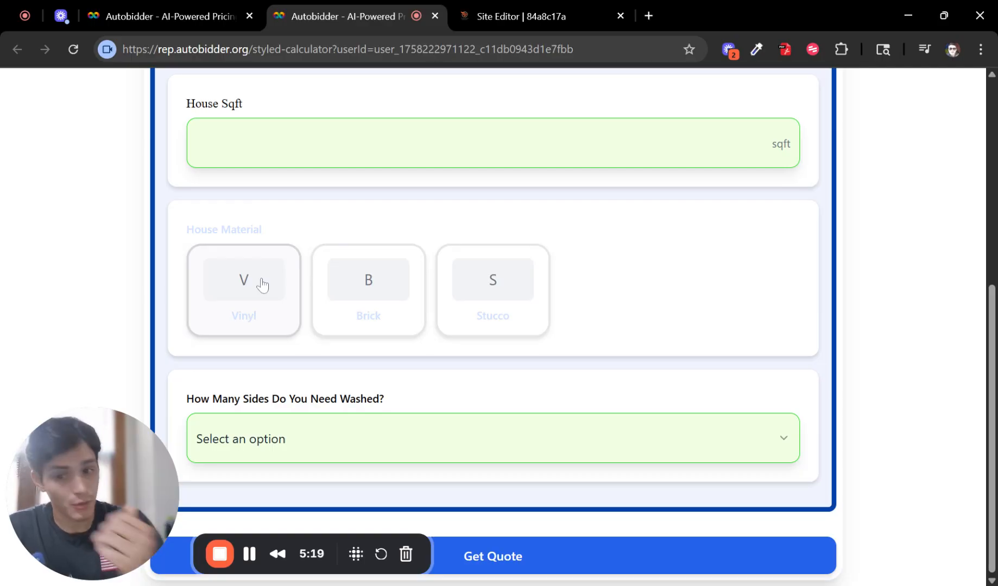
pyautogui.click(253, 323)
pyautogui.click(380, 318)
pyautogui.click(495, 312)
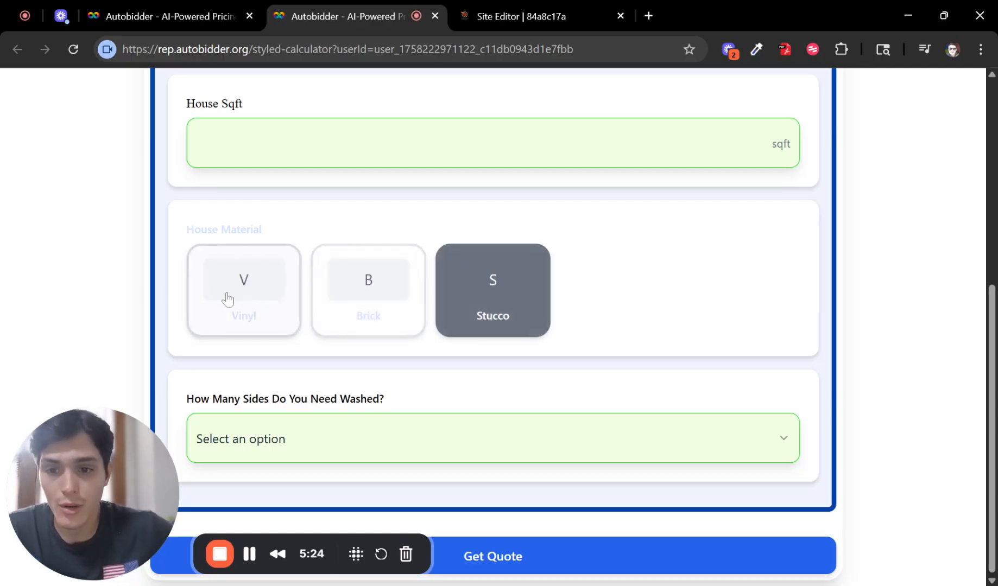
pyautogui.click(226, 298)
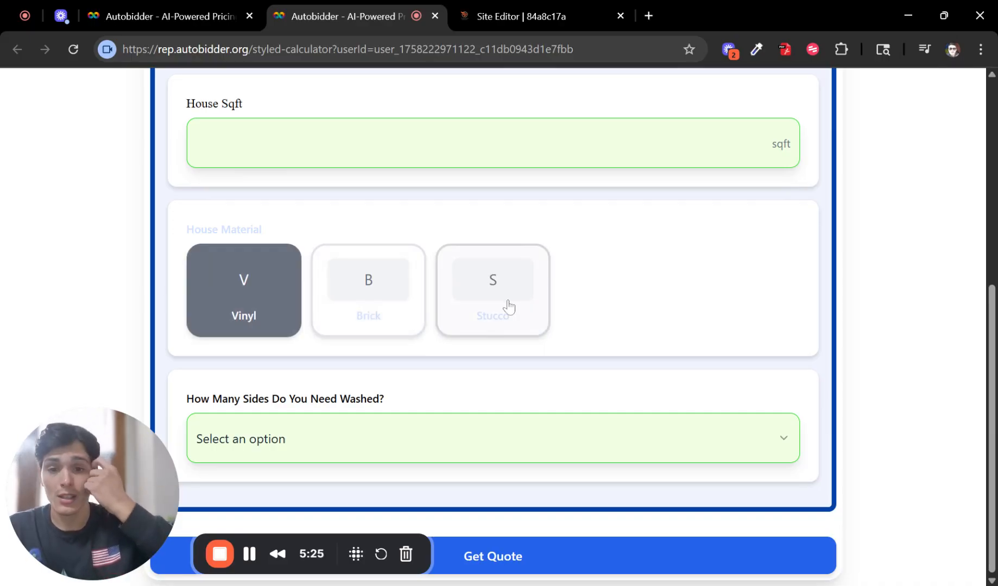
# Step: Return to the Design Dashboard, collapse the Text Input Fields and Dropdown Menus sections, and expand Multiple Choice Options
pyautogui.scroll(6, 490, 268)
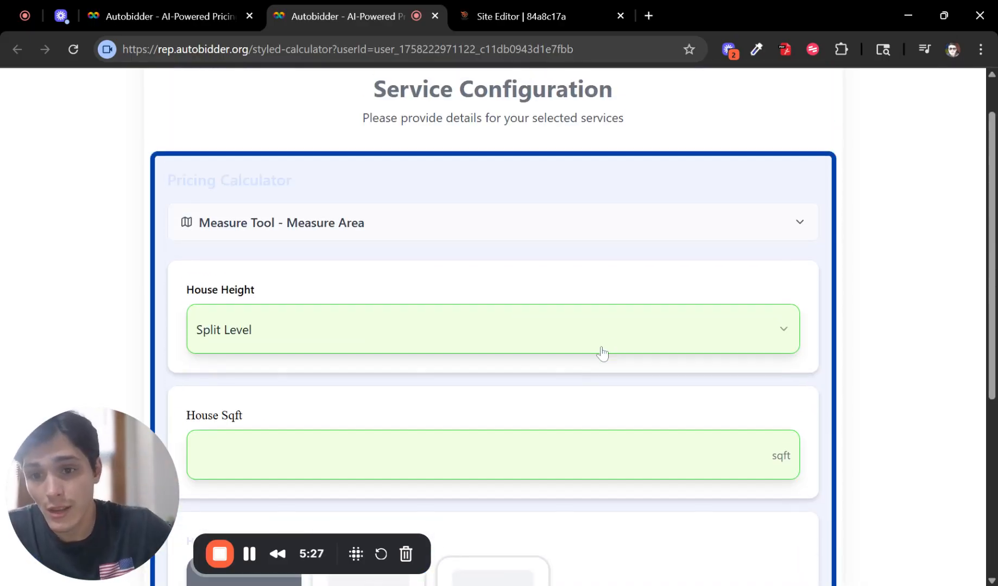
pyautogui.scroll(-4, 602, 354)
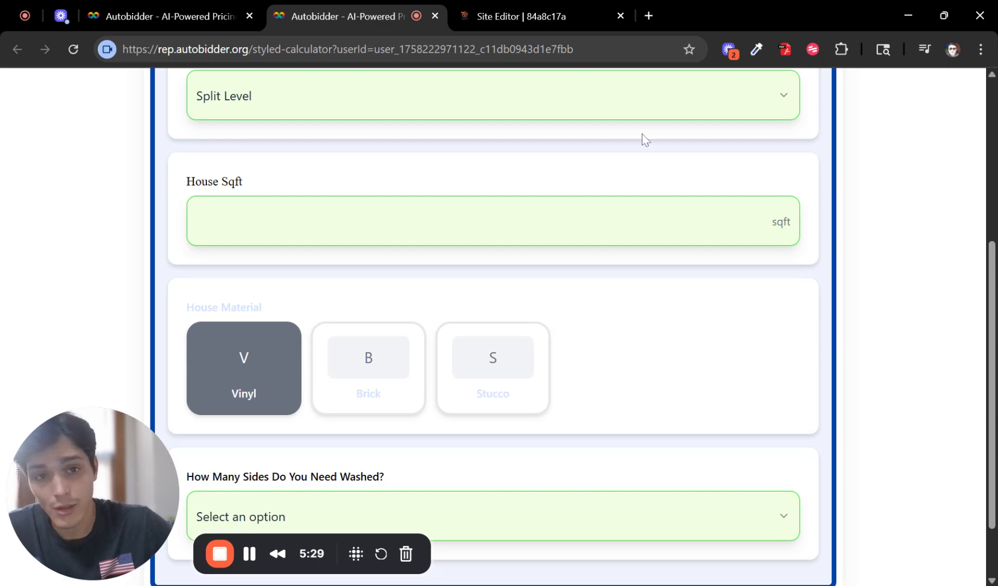
pyautogui.click(163, 15)
pyautogui.scroll(-2, 369, 271)
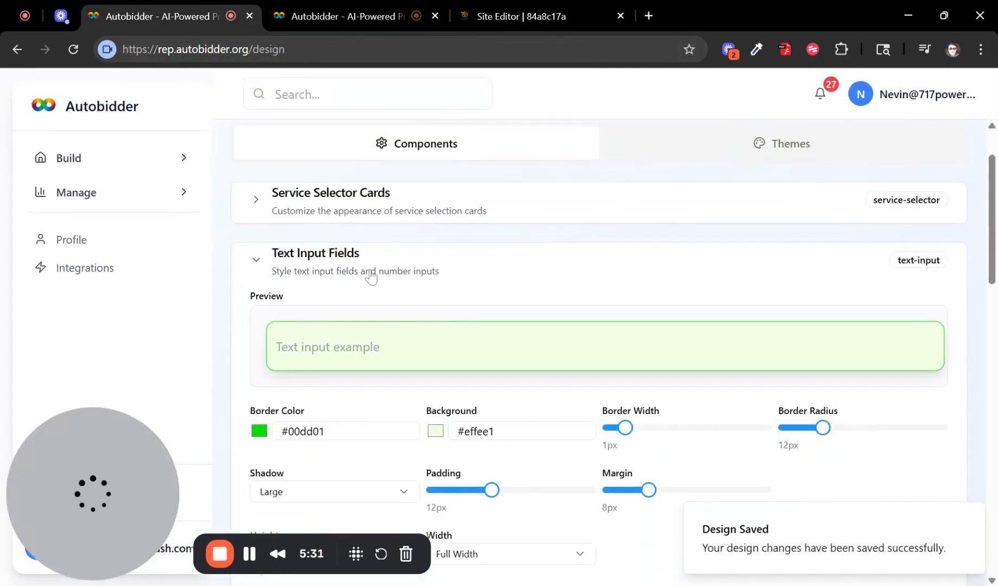
pyautogui.click(365, 268)
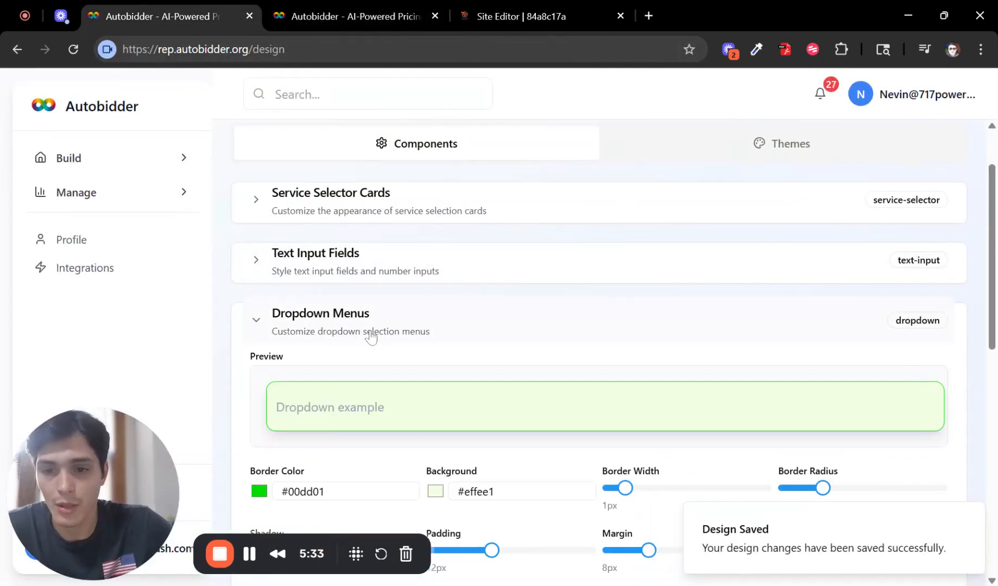
pyautogui.click(370, 337)
pyautogui.scroll(-1, 402, 320)
pyautogui.click(495, 314)
pyautogui.scroll(-4, 515, 325)
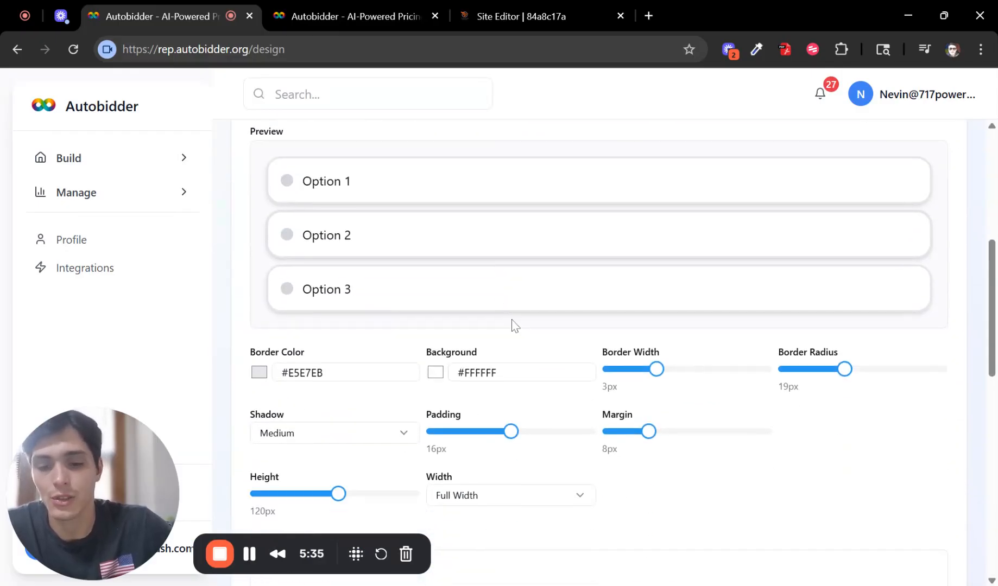
# Step: Copy the dropdown menus' border color #00dd01 into the border color of the Multiple Choice Options
pyautogui.scroll(-1, 514, 325)
pyautogui.scroll(6, 319, 265)
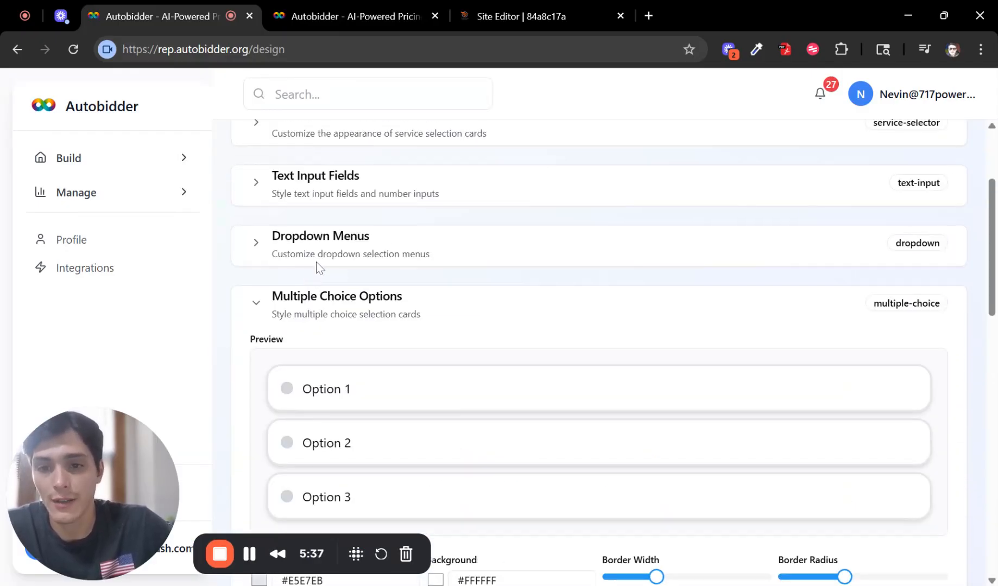
pyautogui.click(336, 314)
pyautogui.doubleClick(304, 336)
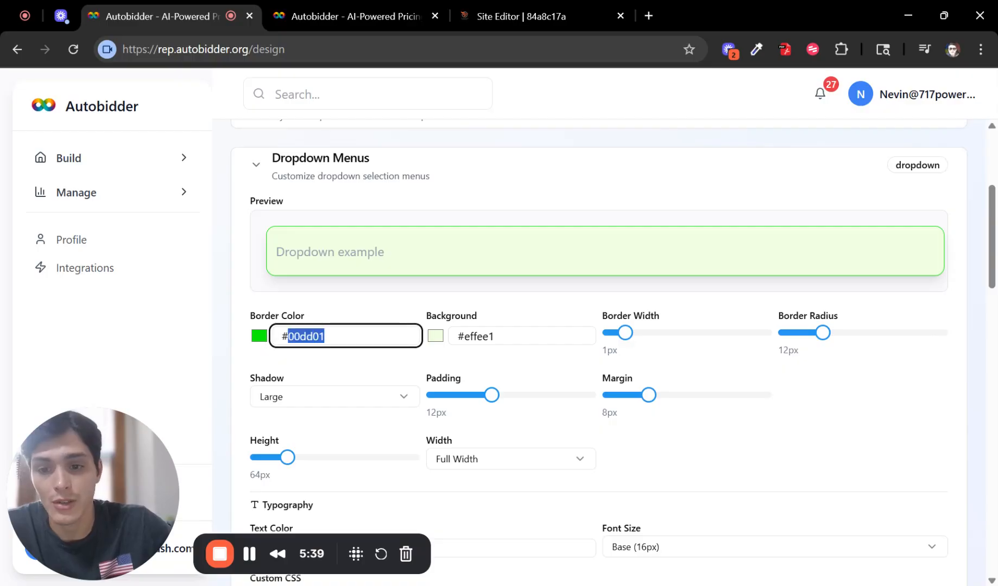
pyautogui.scroll(-10, 347, 326)
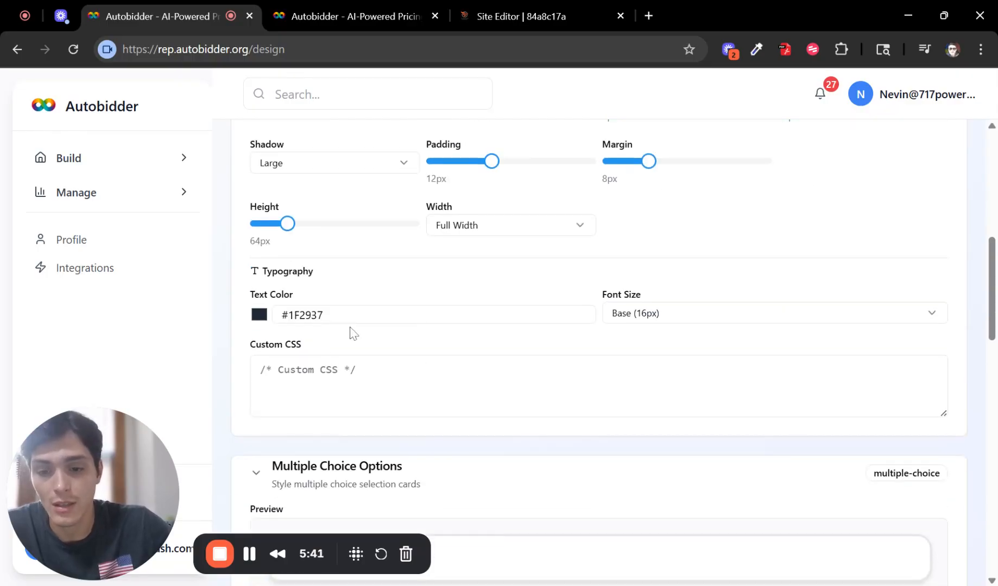
pyautogui.doubleClick(304, 283)
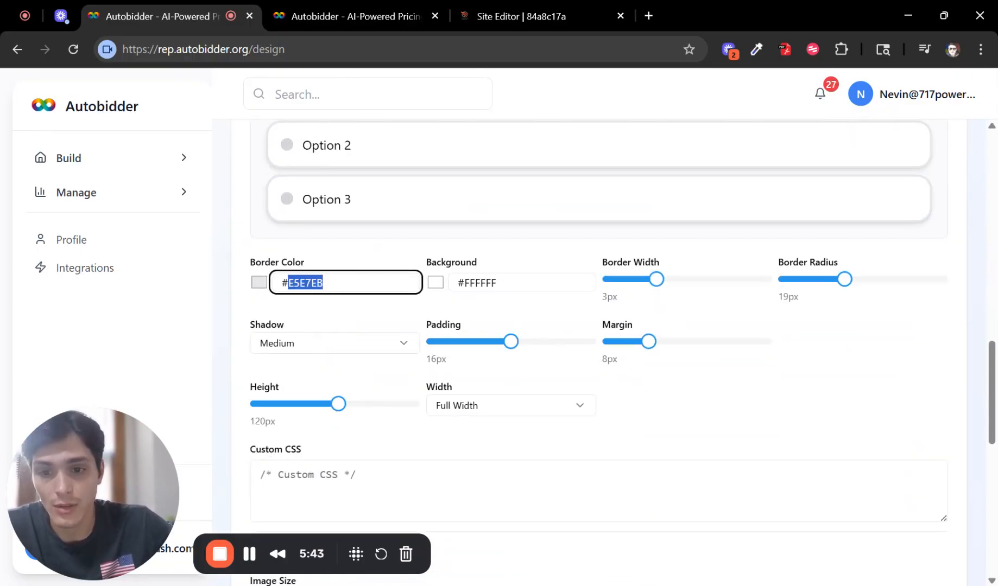
pyautogui.write('#00dd01')
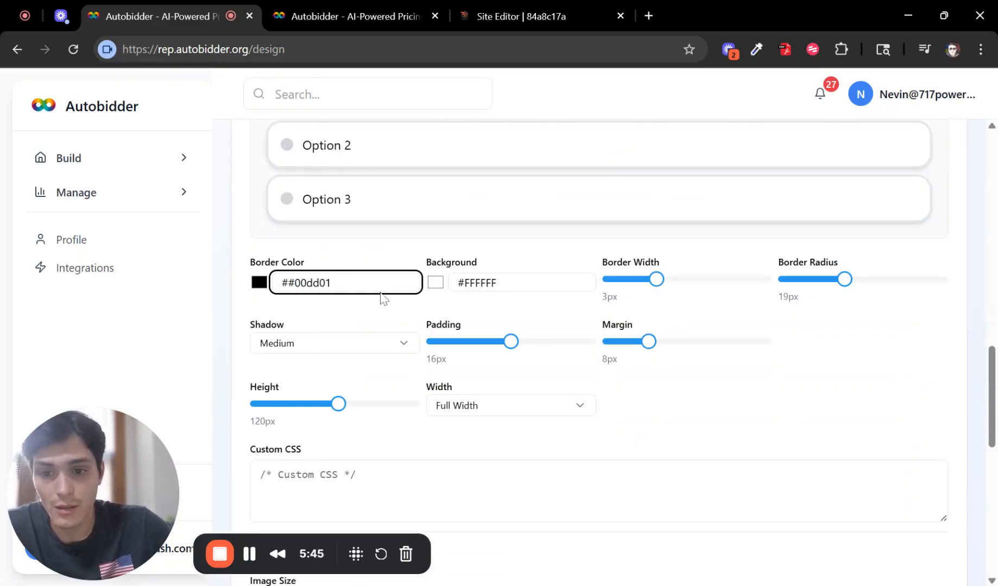
pyautogui.scroll(5, 382, 298)
pyautogui.scroll(-4, 374, 306)
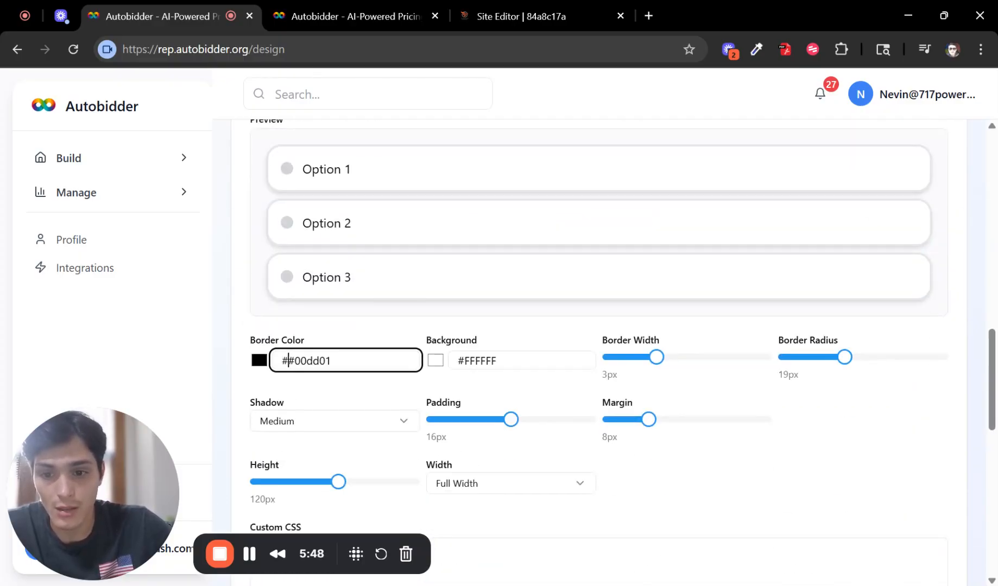
pyautogui.press('BackSpace')
pyautogui.click(335, 392)
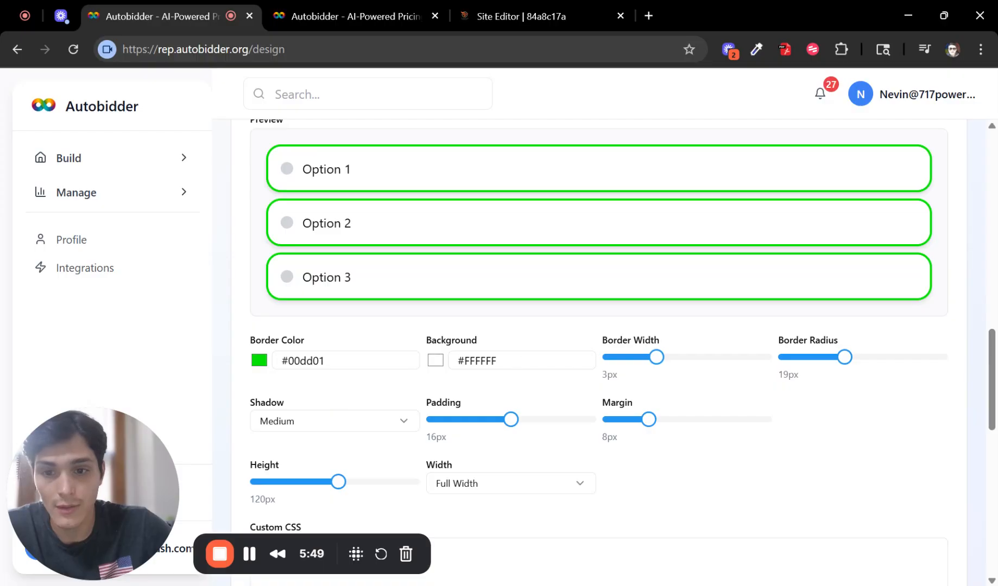
# Step: Copy the dropdown menus' background color #effee1 into the background of the Multiple Choice Options
pyautogui.scroll(8, 503, 324)
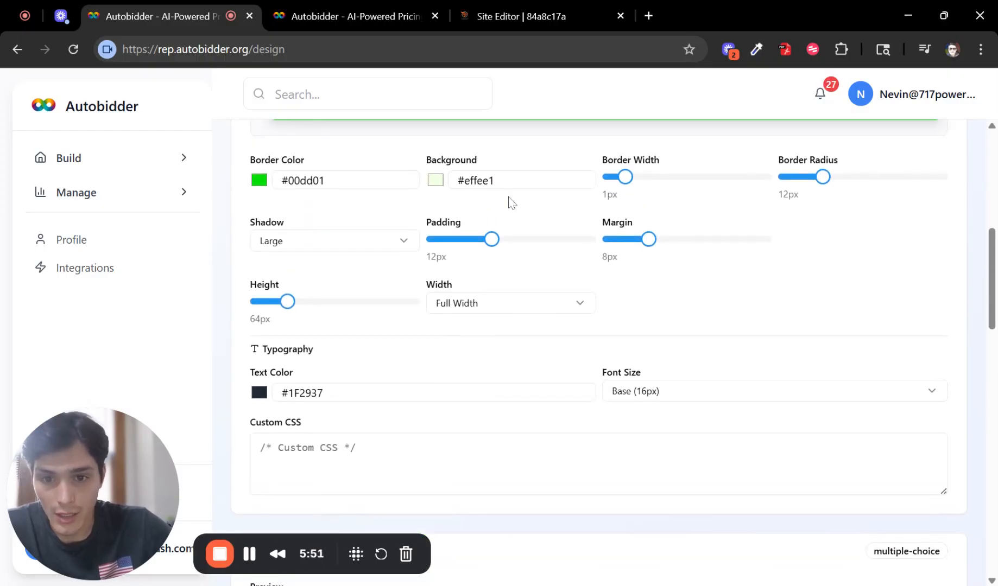
pyautogui.click(488, 180)
pyautogui.doubleClick(489, 180)
pyautogui.hotkey('ctrl', 'c')
pyautogui.scroll(-8, 501, 323)
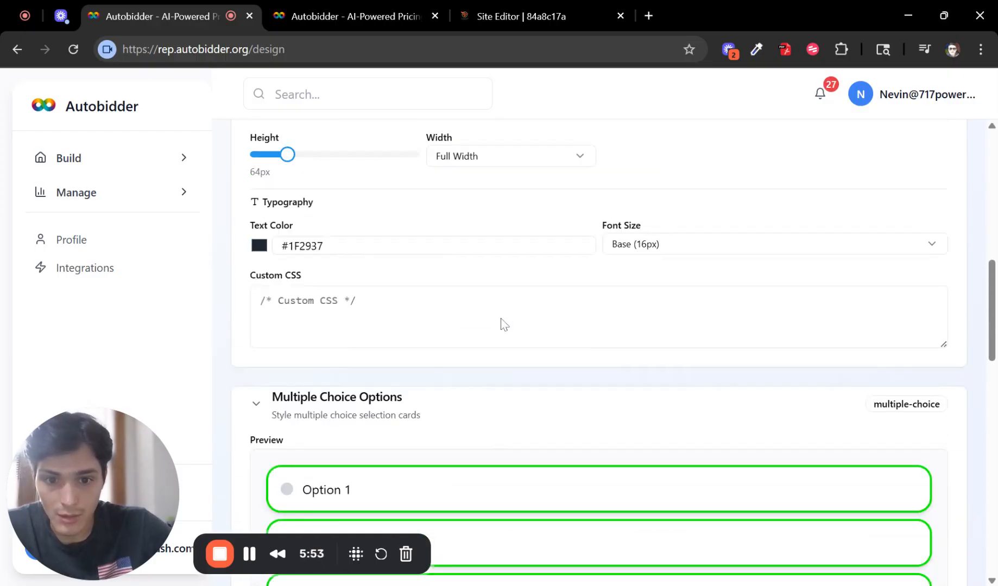
pyautogui.tripleClick(488, 360)
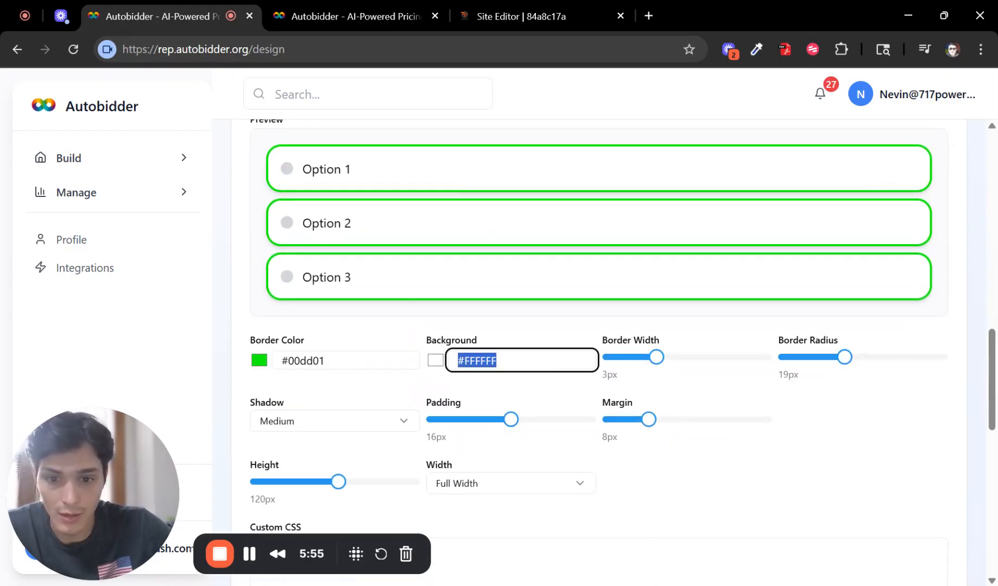
pyautogui.hotkey('ctrl', 'v')
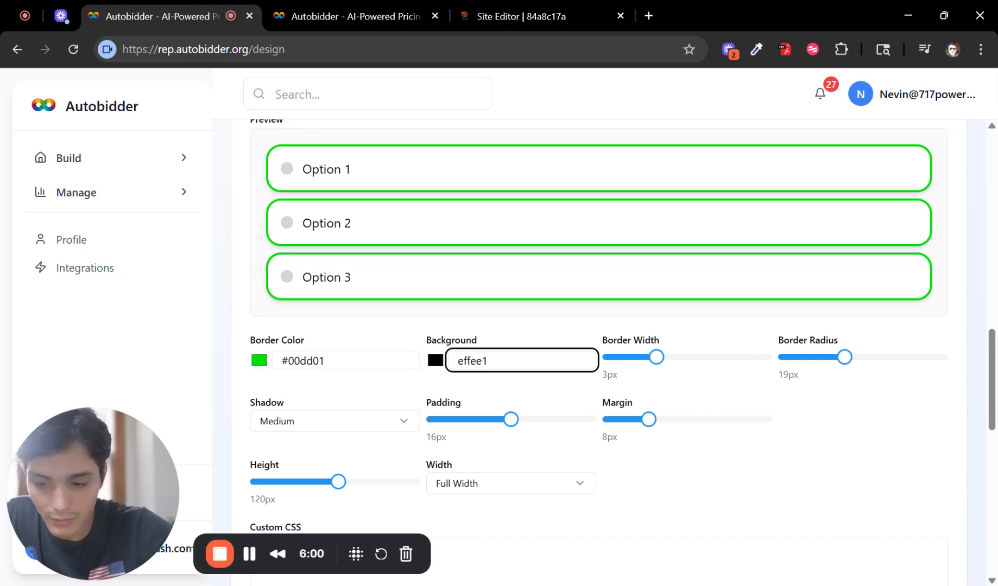
pyautogui.press('Home')
pyautogui.write('#')
pyautogui.click(517, 321)
# Step: Set the Multiple Choice Options' active background to #00dd01, copied from their border color
pyautogui.scroll(-6, 516, 325)
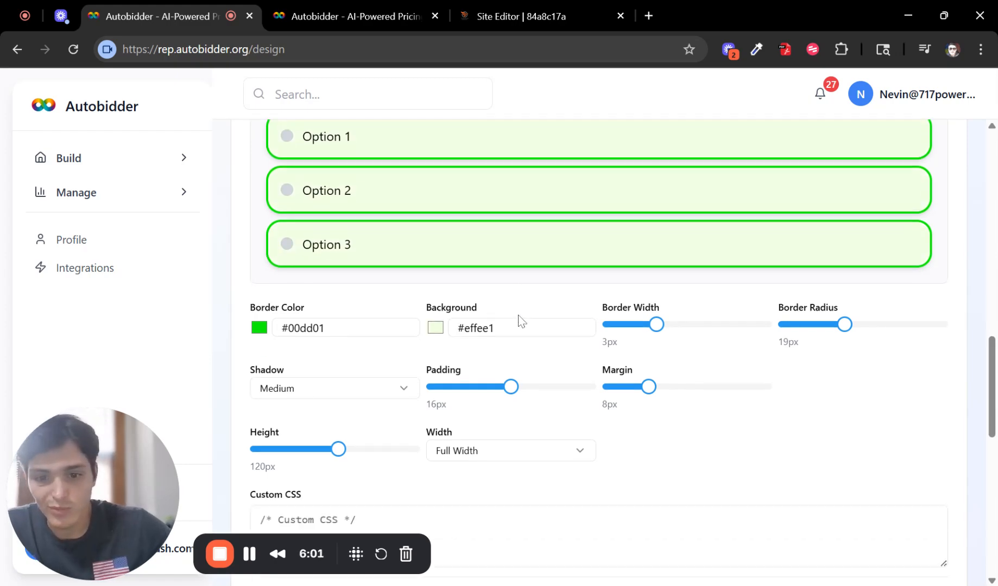
pyautogui.scroll(-4, 502, 329)
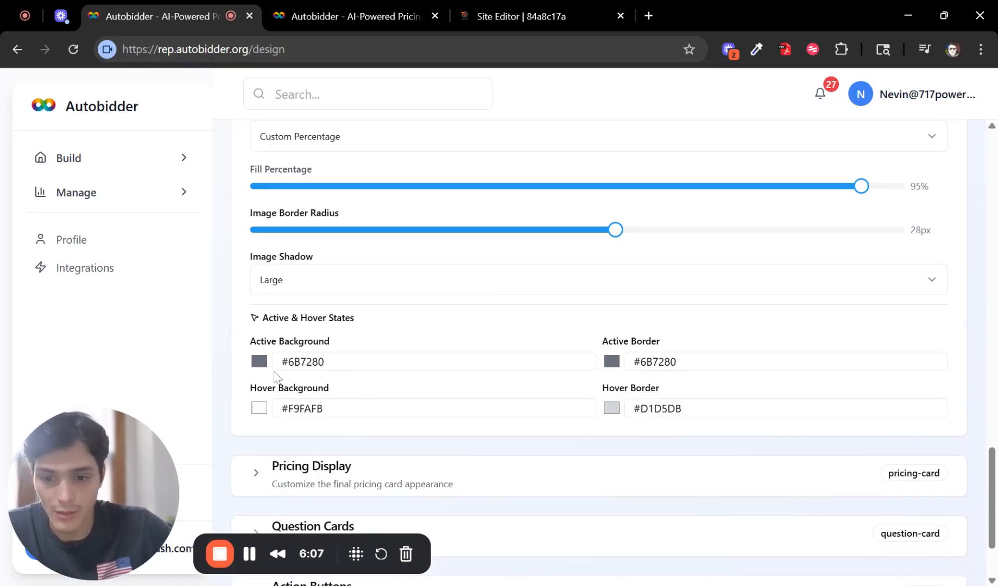
pyautogui.scroll(10, 472, 338)
pyautogui.click(307, 360)
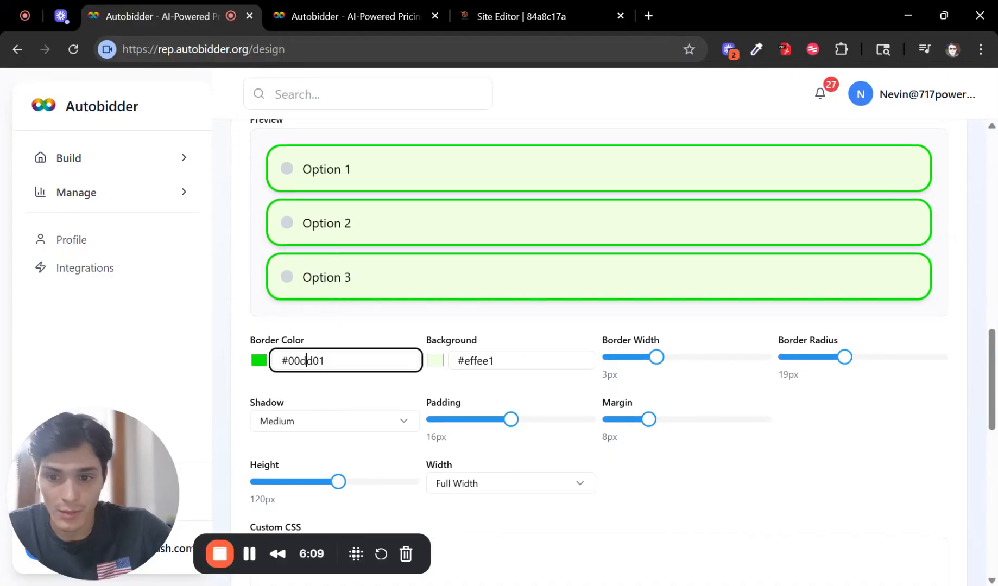
pyautogui.doubleClick(306, 360)
pyautogui.hotkey('ctrl', 'c')
pyautogui.scroll(-10, 455, 358)
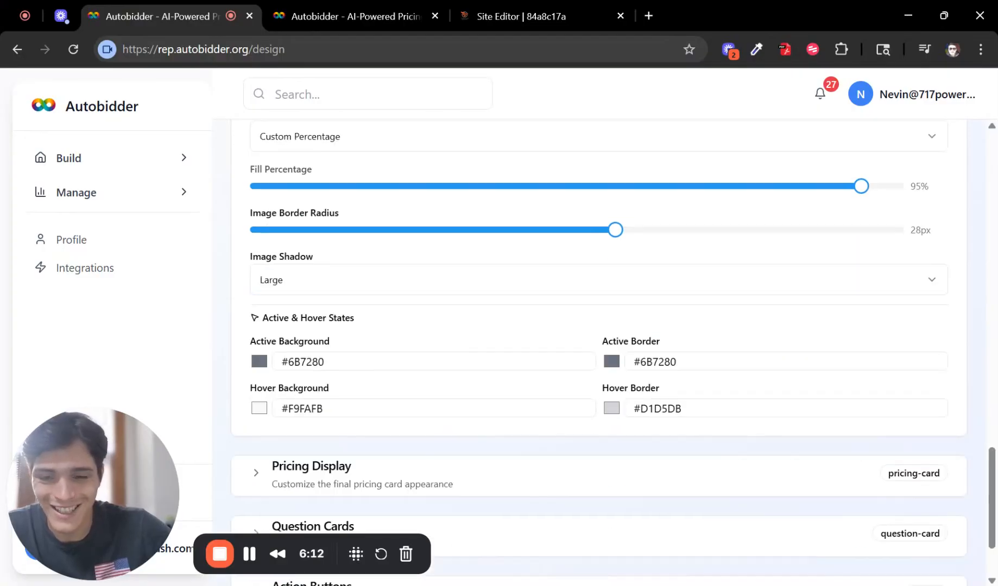
pyautogui.doubleClick(306, 299)
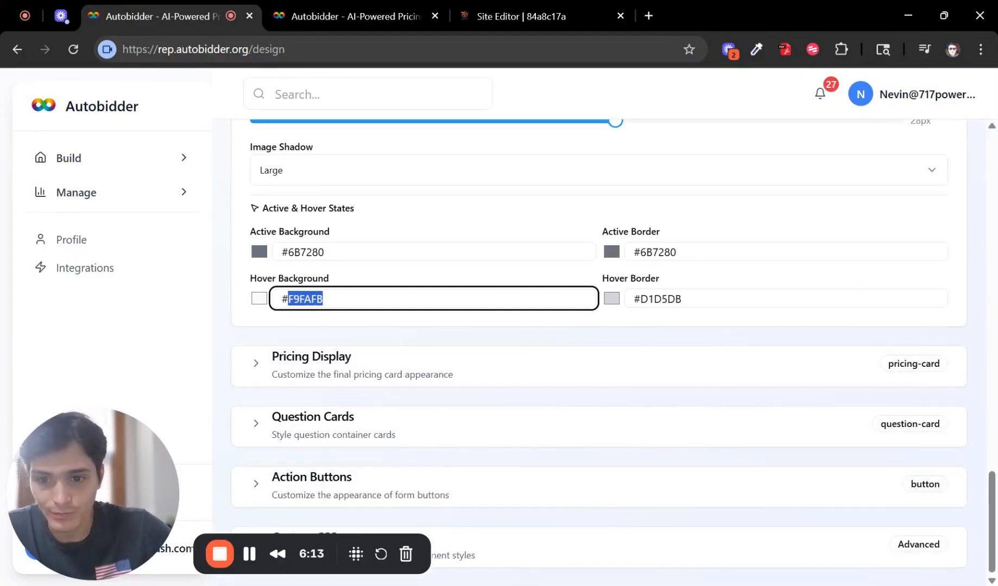
pyautogui.click(295, 252)
pyautogui.doubleClick(295, 252)
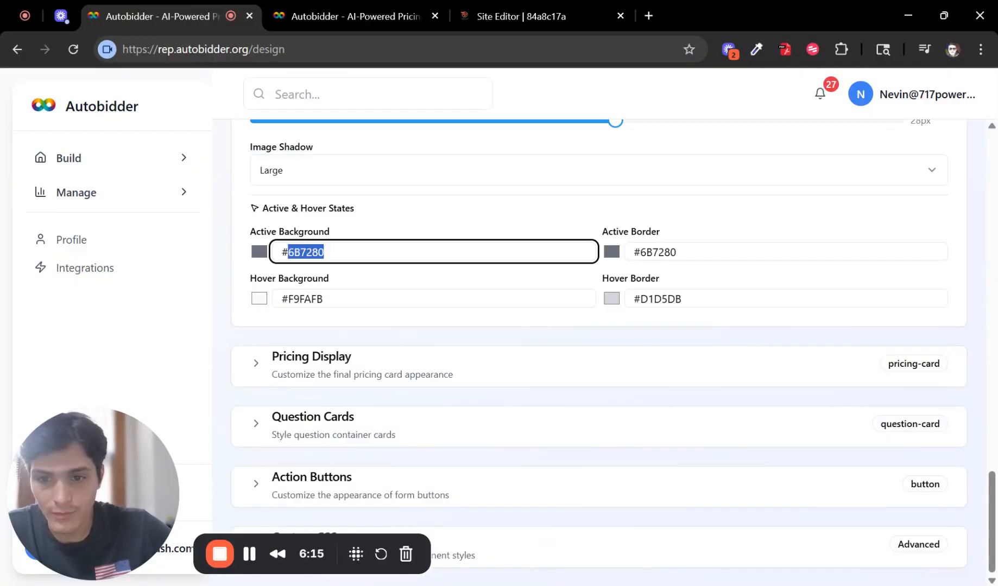
pyautogui.hotkey('ctrl', 'v')
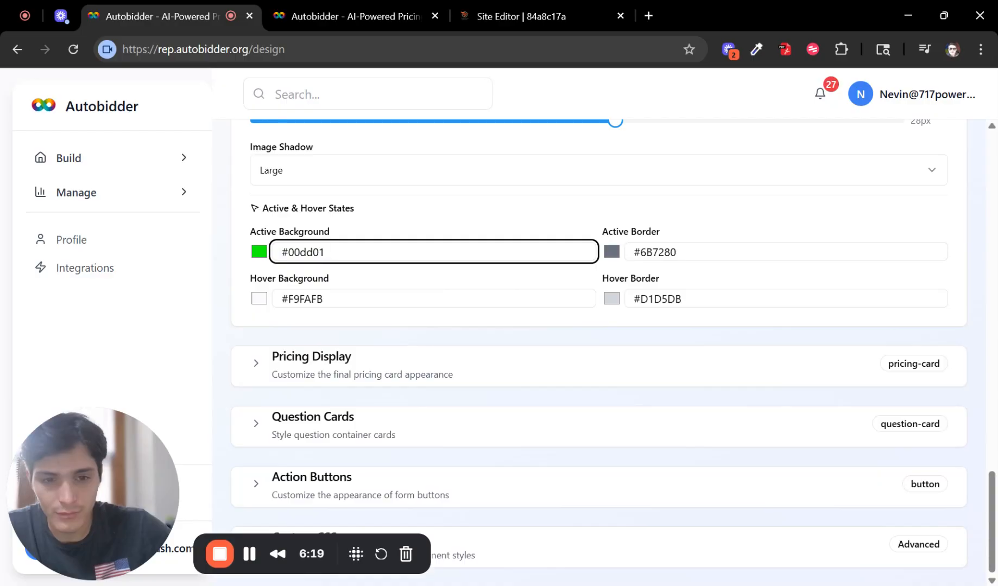
# Step: Set the Multiple Choice Options' active border color to #00dd01
pyautogui.doubleClick(657, 252)
pyautogui.click(663, 252)
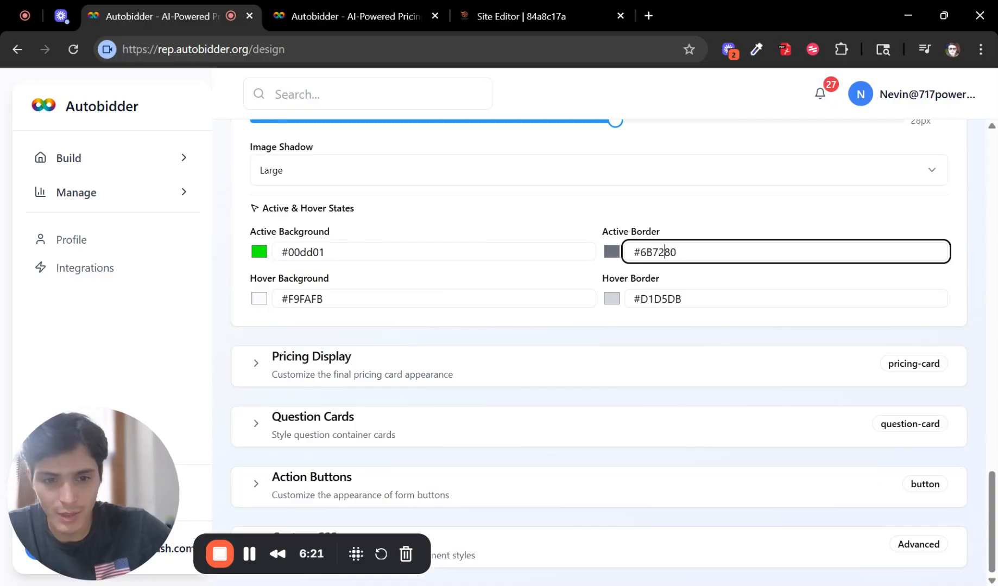
pyautogui.doubleClick(658, 252)
pyautogui.hotkey('ctrl', 'v')
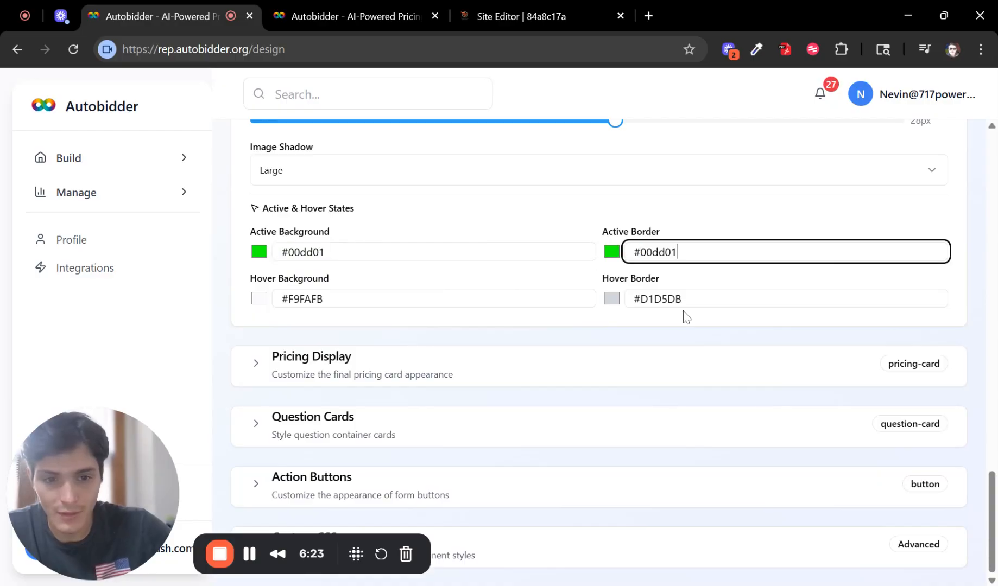
pyautogui.click(808, 272)
# Step: Save the design changes and reload the styled calculator
pyautogui.scroll(15, 920, 252)
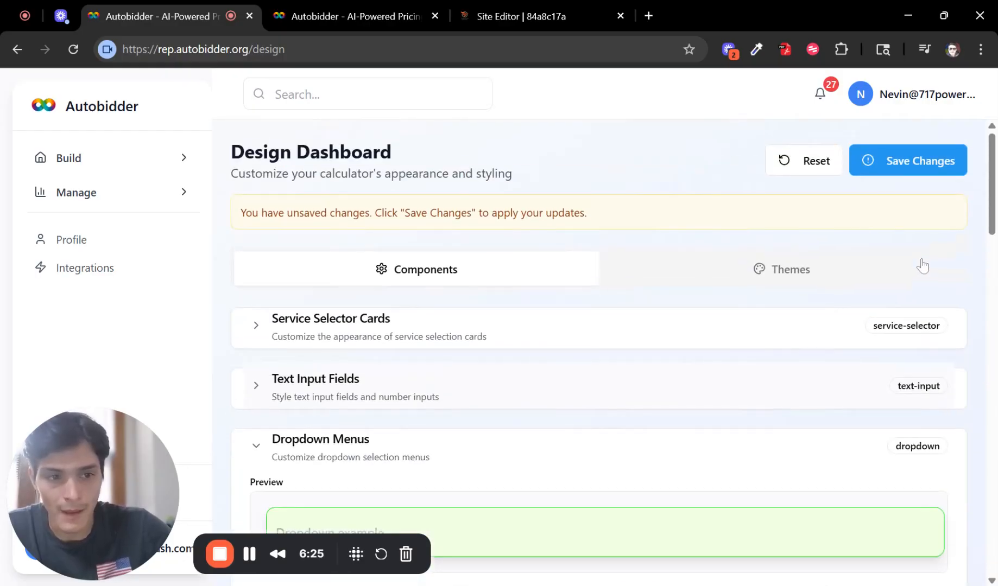
pyautogui.click(930, 169)
pyautogui.click(368, 7)
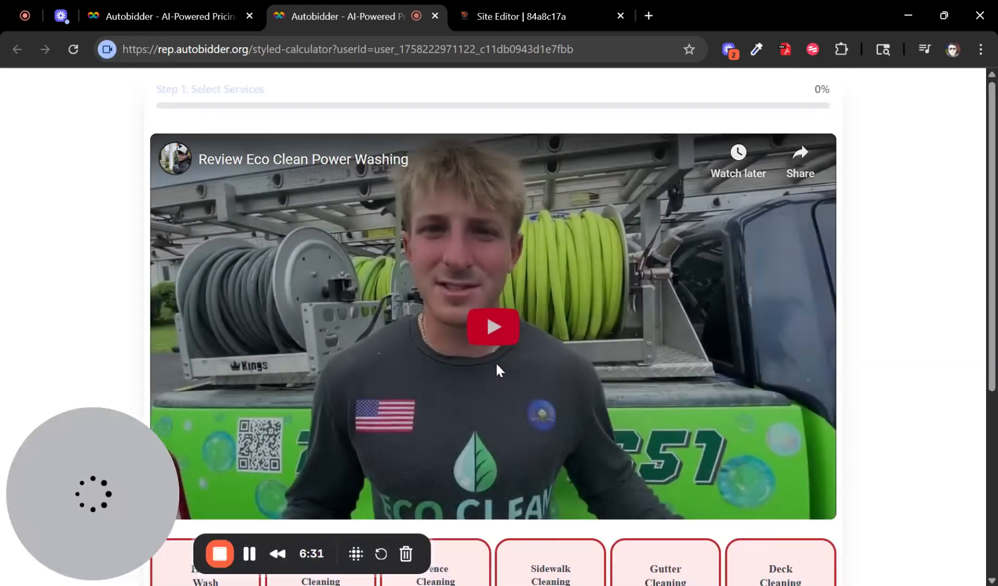
# Step: Select the House Wash service in the calculator and continue to its questions
pyautogui.scroll(-5, 515, 389)
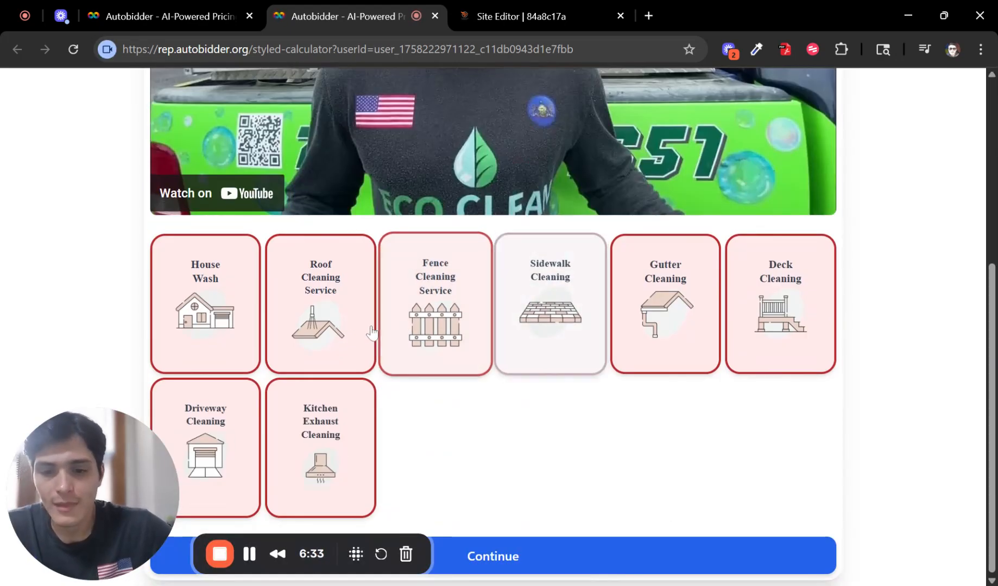
pyautogui.click(230, 312)
pyautogui.scroll(-2, 583, 362)
pyautogui.click(787, 545)
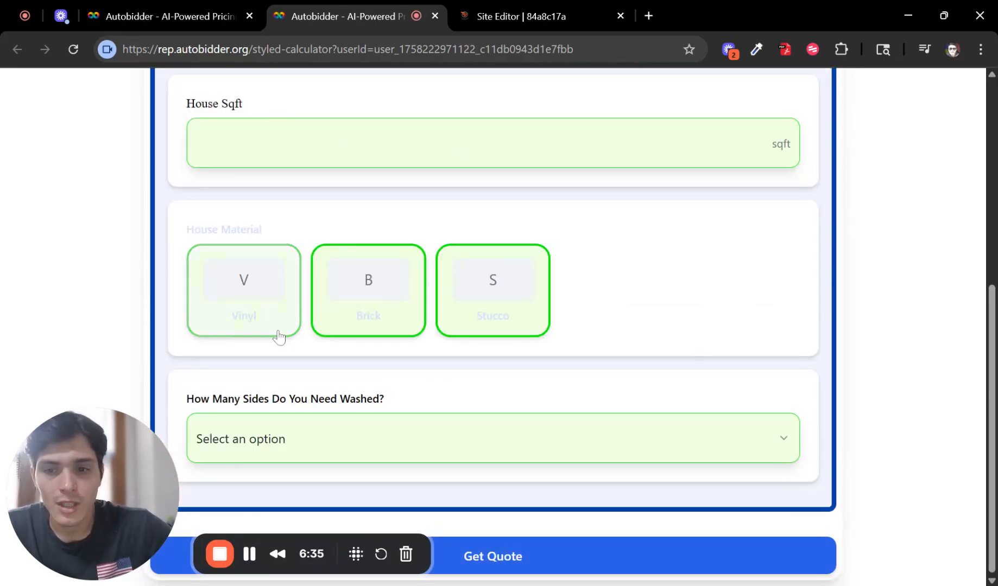
# Step: Test the restyled House Material cards by switching between Vinyl, Brick and Stucco, ending on Vinyl, and review the form's overall look
pyautogui.click(255, 286)
pyautogui.click(373, 292)
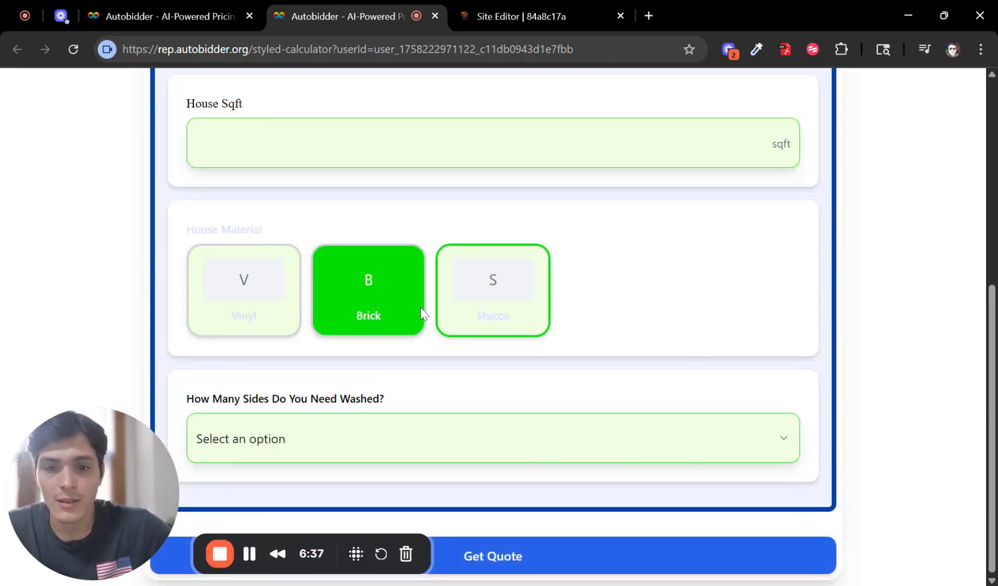
pyautogui.click(516, 289)
pyautogui.click(247, 293)
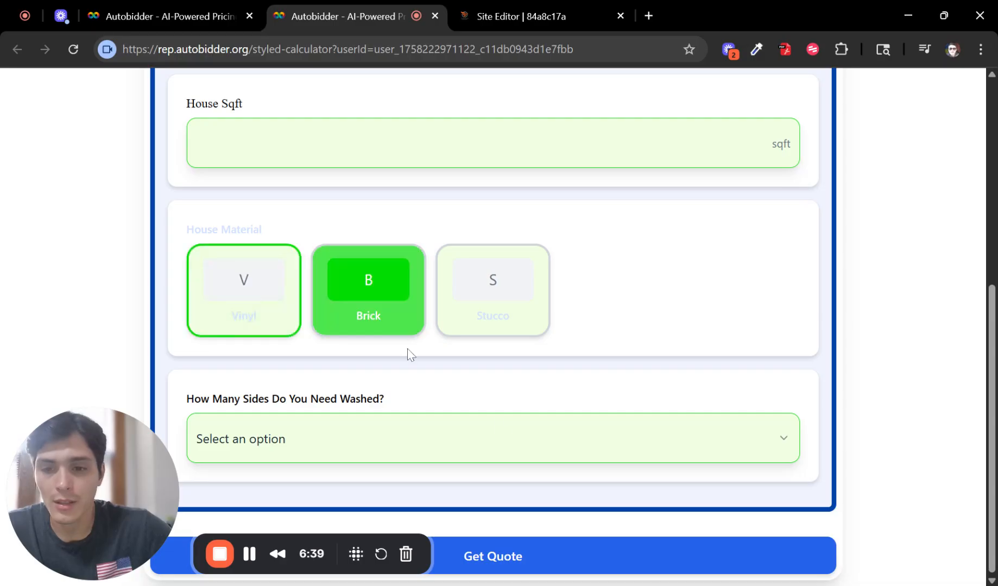
pyautogui.click(236, 307)
pyautogui.scroll(6, 434, 295)
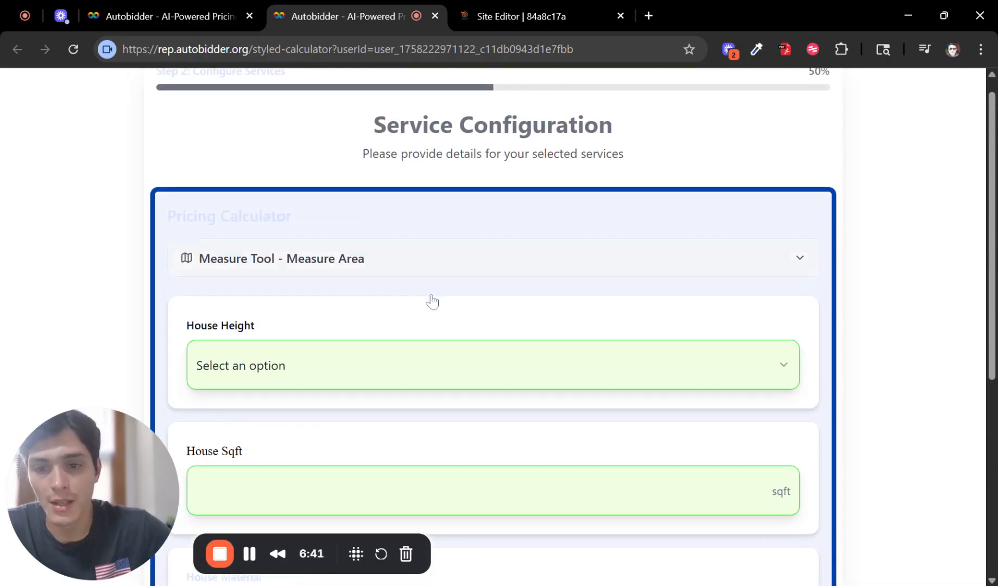
pyautogui.scroll(-6, 424, 293)
pyautogui.scroll(5, 423, 286)
pyautogui.scroll(-5, 548, 279)
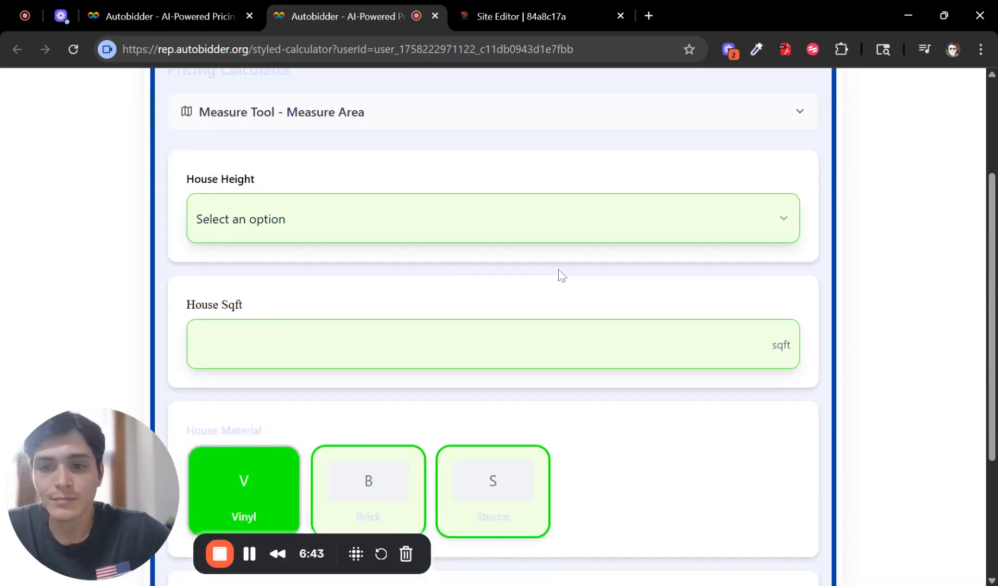
# Step: Return to the Design Dashboard and collapse the Dropdown Menus and Multiple Choice Options sections
pyautogui.click(186, 7)
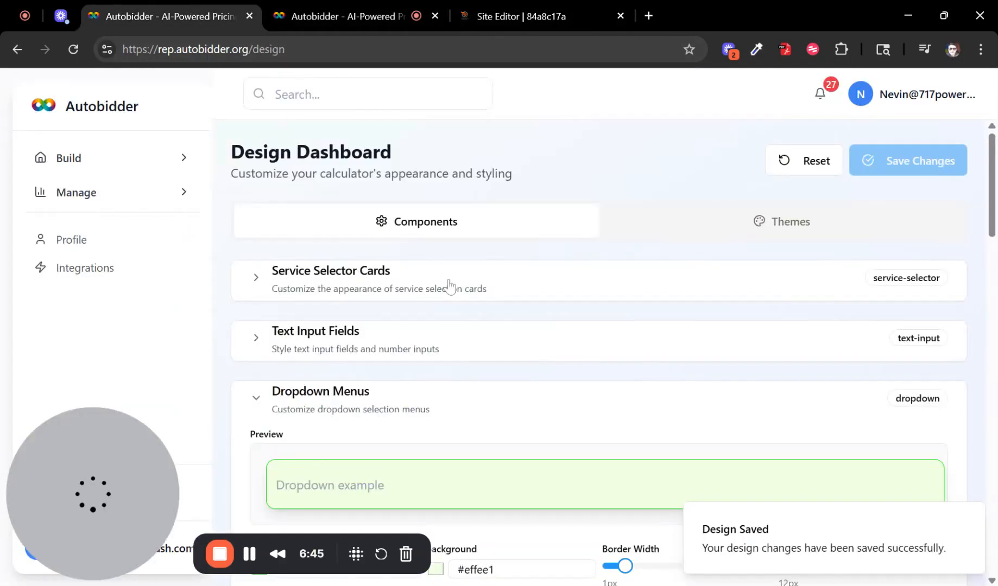
pyautogui.scroll(-2, 448, 285)
pyautogui.click(361, 325)
pyautogui.scroll(-2, 380, 323)
pyautogui.click(381, 317)
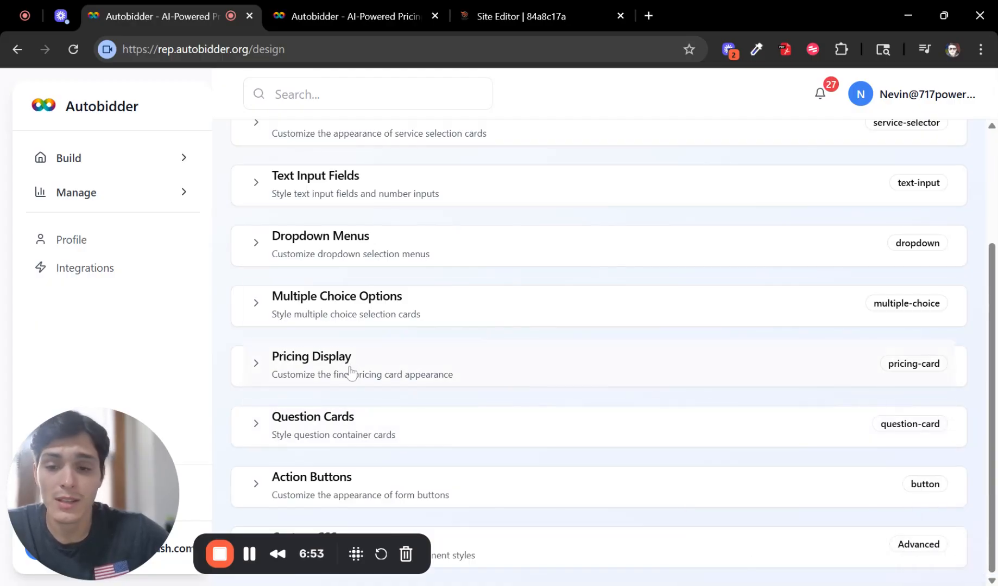
# Step: Expand the Question Cards settings and compare their preview with the question container in the live calculator
pyautogui.click(365, 423)
pyautogui.scroll(-4, 408, 368)
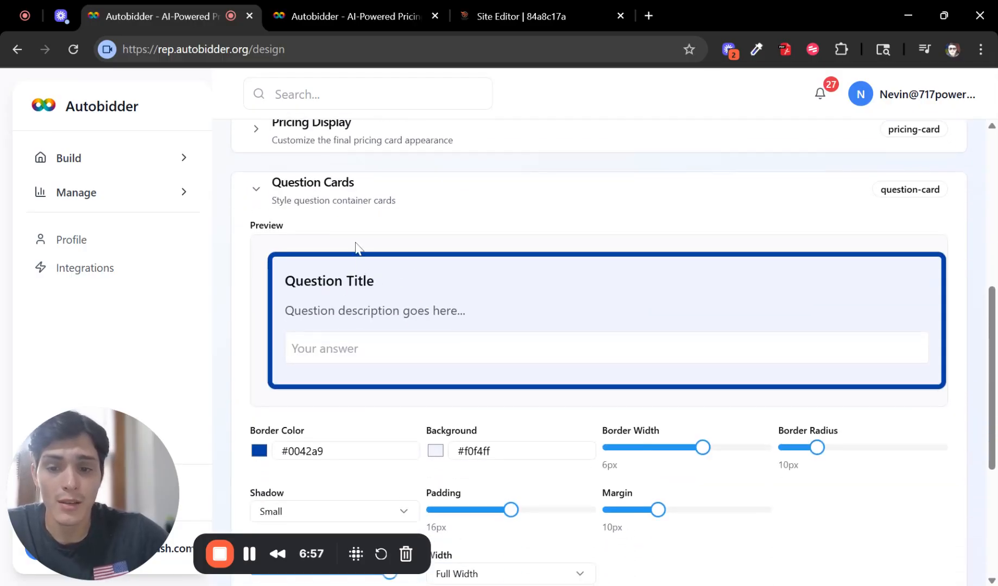
pyautogui.click(368, 16)
pyautogui.scroll(5, 280, 182)
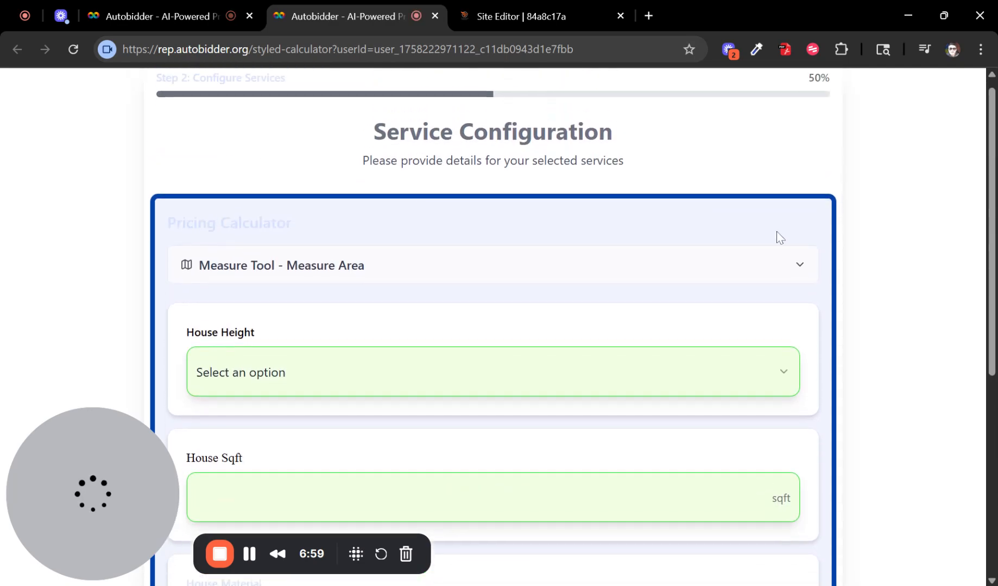
pyautogui.scroll(2, 814, 181)
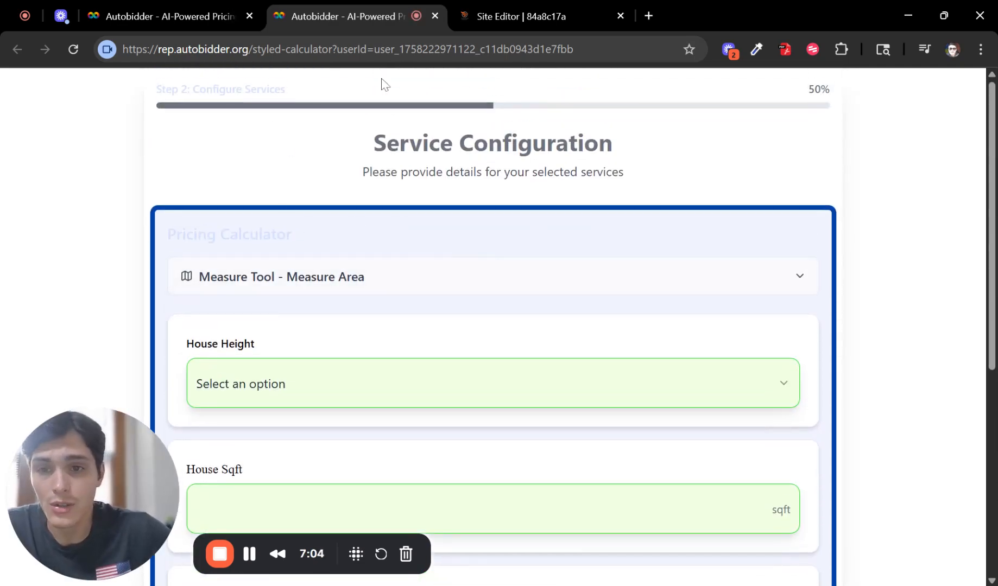
# Step: Back in the Design Dashboard, set the Question Cards' border width to 0px and border radius to 11px
pyautogui.click(191, 11)
pyautogui.scroll(-3, 543, 385)
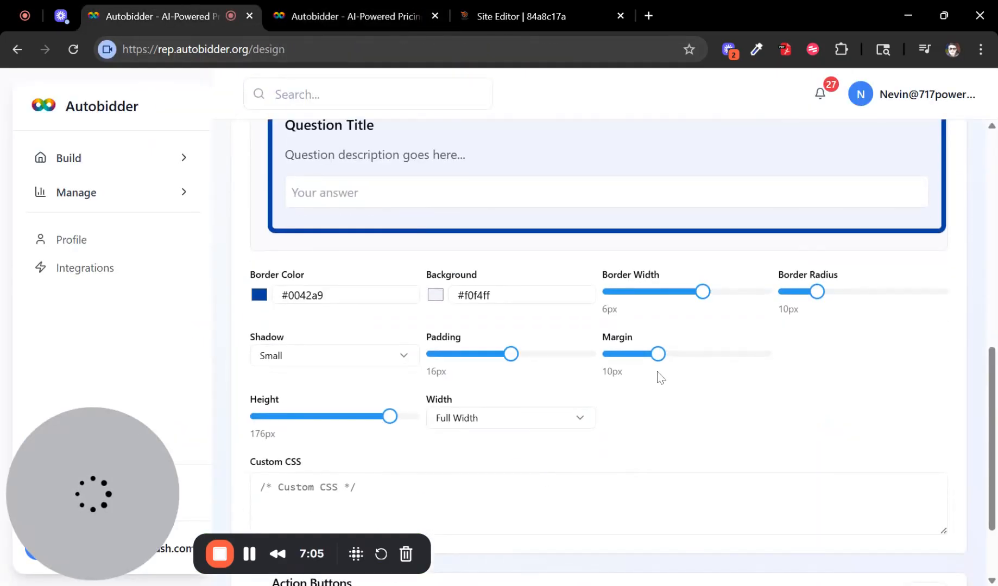
pyautogui.moveTo(685, 296); pyautogui.dragTo(611, 307)
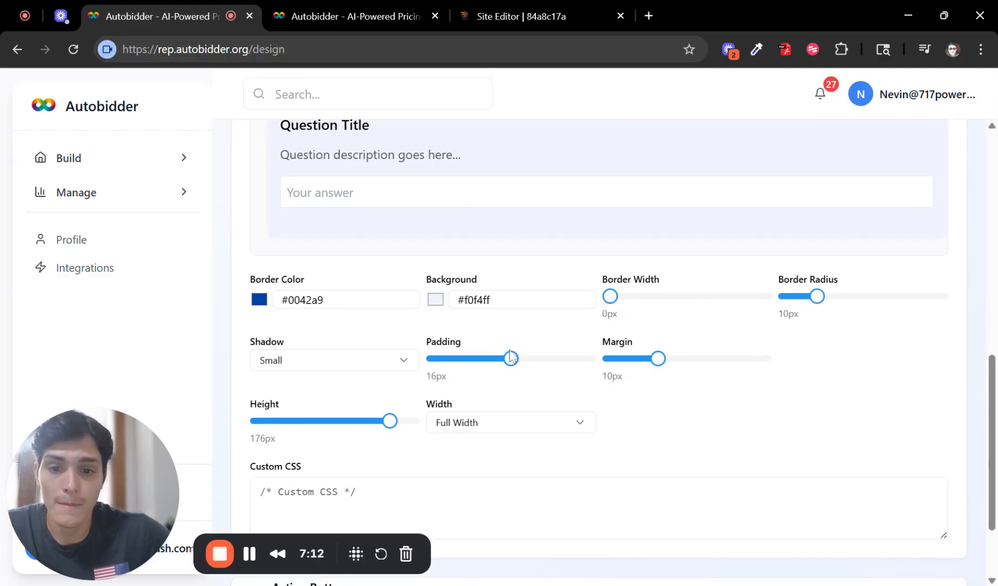
pyautogui.click(822, 302)
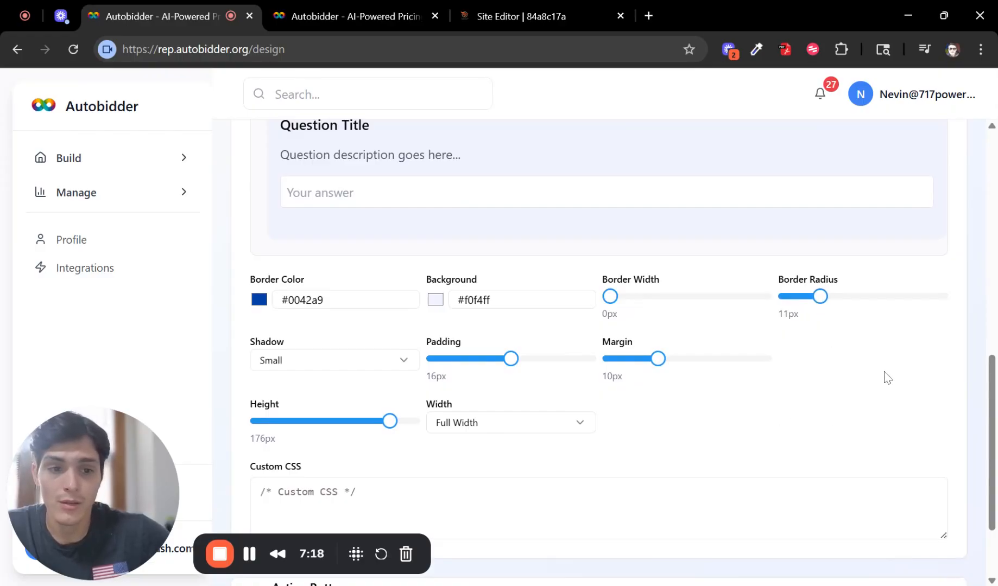
# Step: Save the Question Cards' new border width and radius, and reload the live calculator
pyautogui.scroll(10, 888, 378)
pyautogui.click(959, 162)
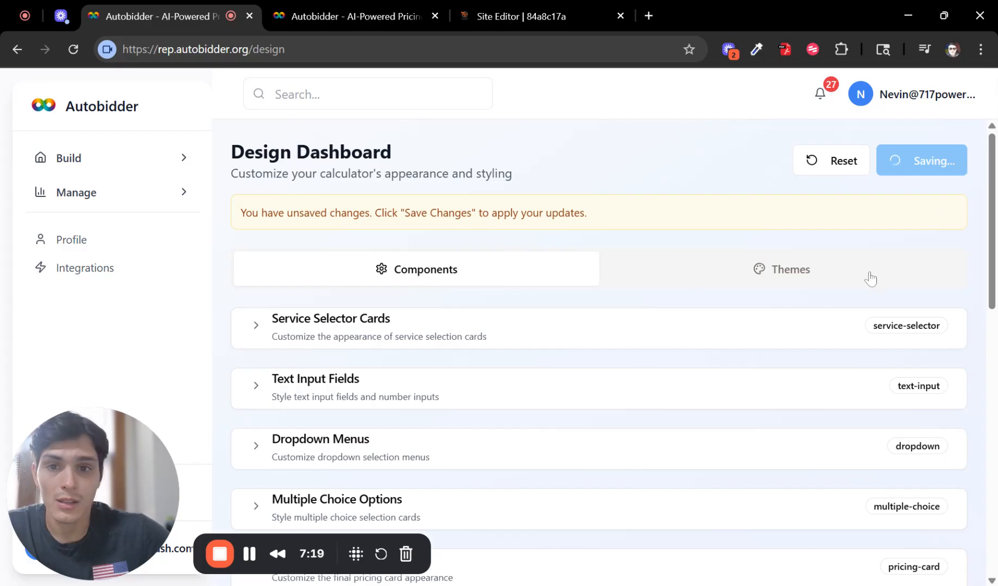
pyautogui.click(394, 9)
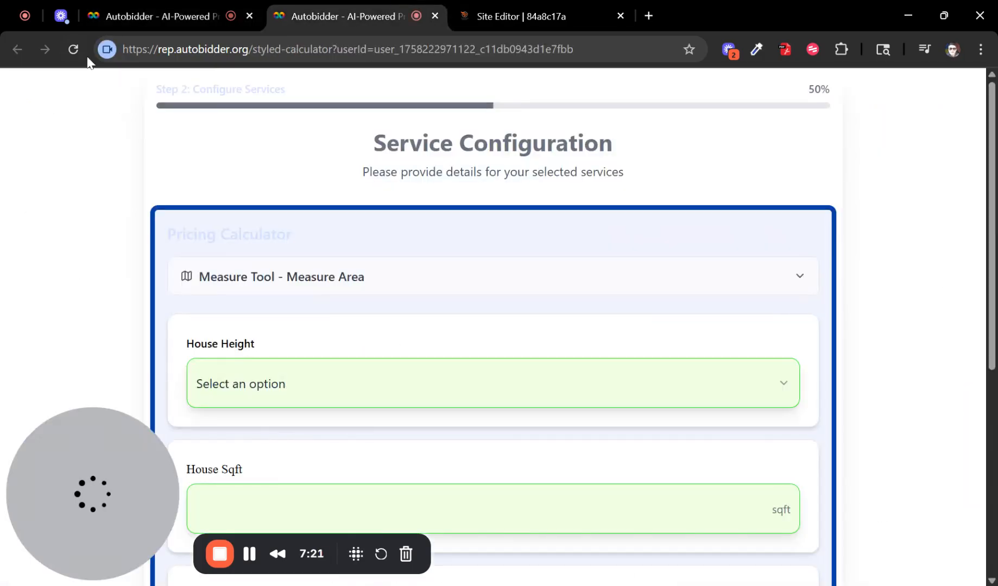
pyautogui.click(72, 50)
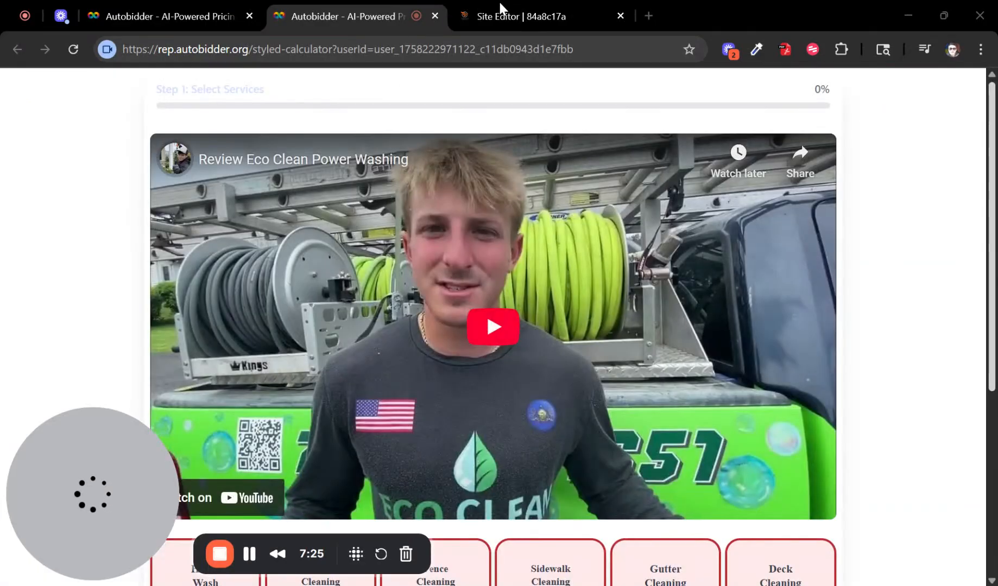
# Step: Select the House Wash service in the reloaded calculator and continue to its configuration questions
pyautogui.scroll(-4, 913, 472)
pyautogui.scroll(4, 673, 440)
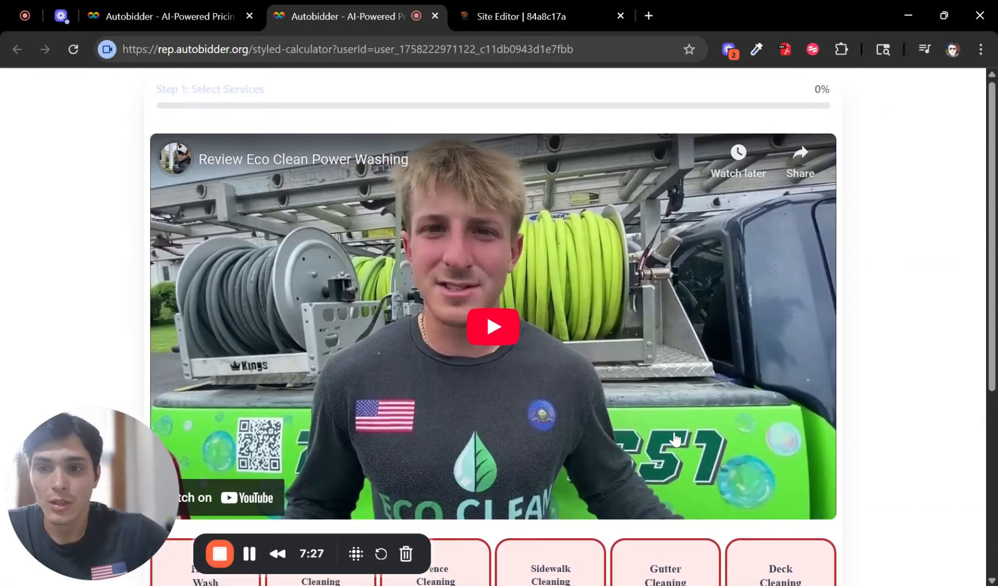
pyautogui.scroll(-5, 703, 255)
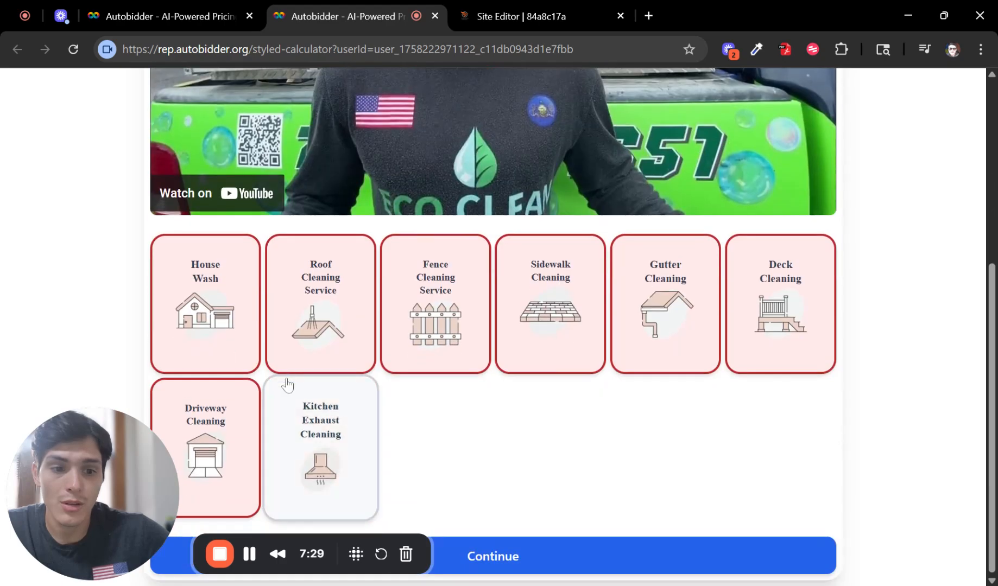
pyautogui.click(216, 309)
pyautogui.scroll(-1, 806, 440)
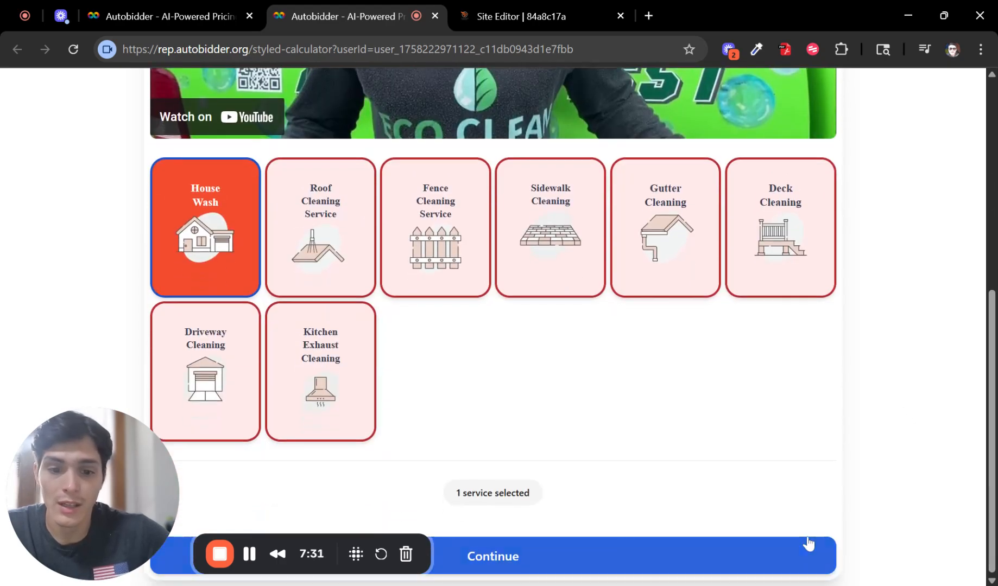
pyautogui.click(814, 551)
# Step: Review the question container's outline around the whole Service Configuration form
pyautogui.scroll(6, 868, 477)
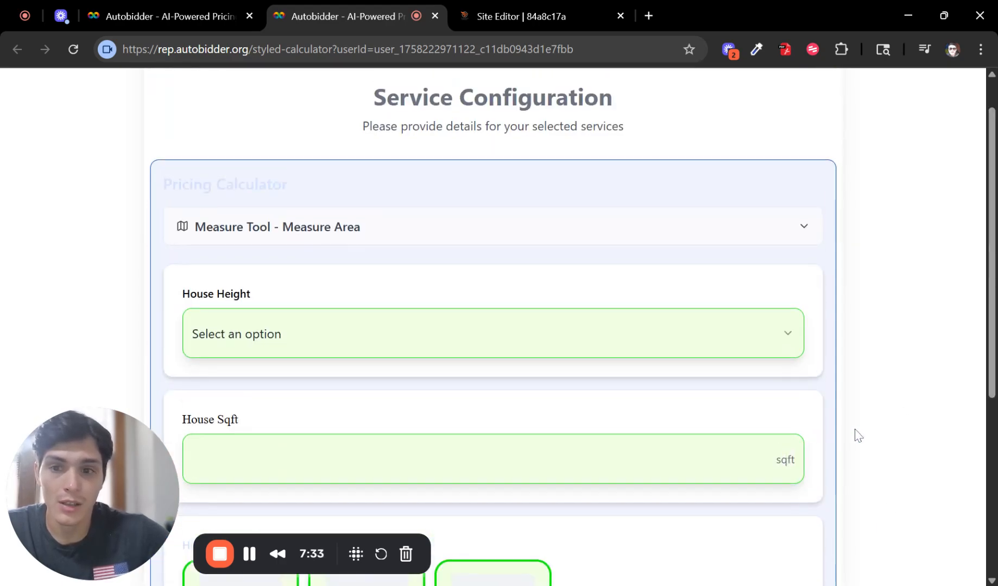
pyautogui.scroll(-4, 310, 240)
pyautogui.scroll(4, 257, 205)
pyautogui.scroll(-6, 390, 256)
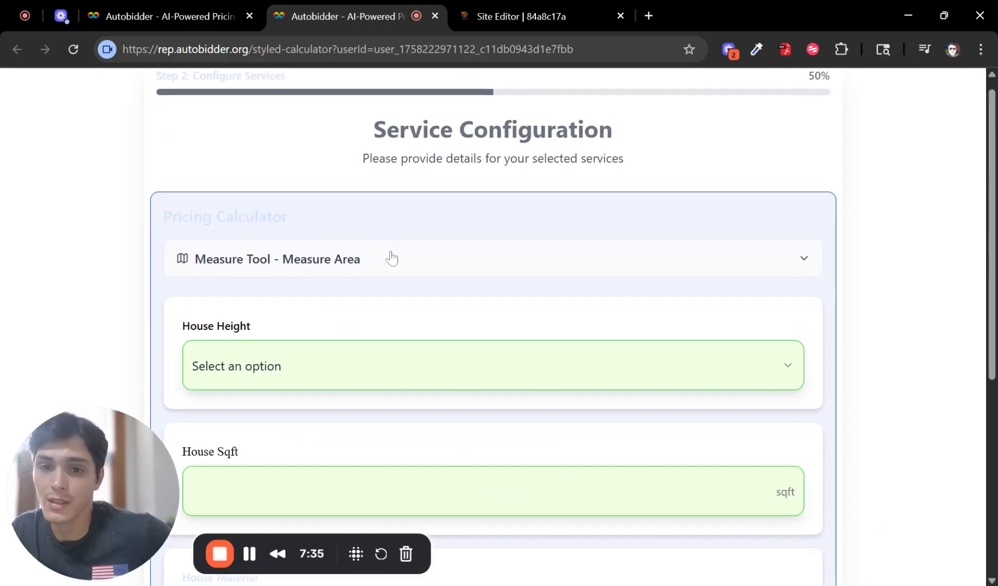
pyautogui.scroll(6, 258, 284)
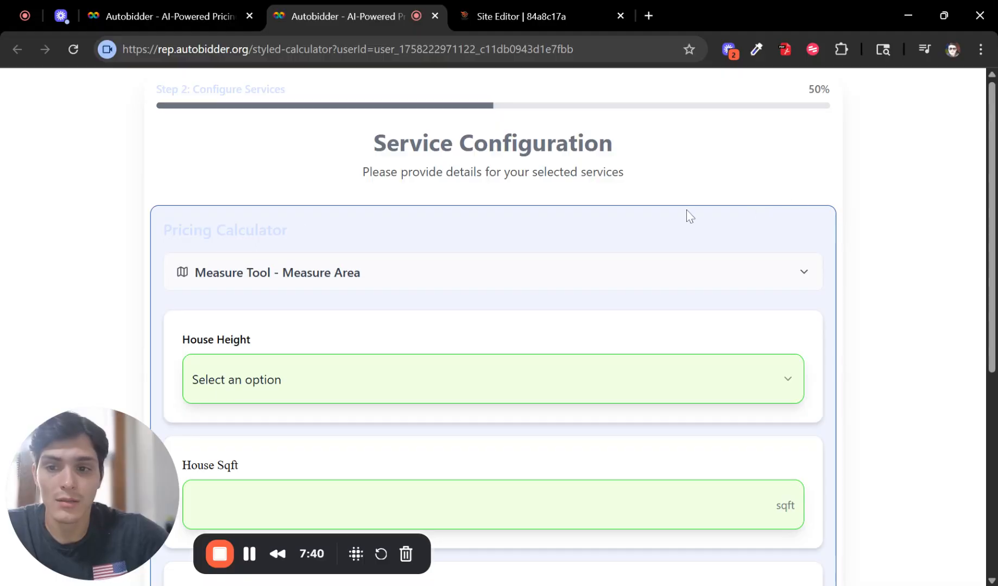
pyautogui.scroll(-5, 144, 224)
pyautogui.scroll(5, 204, 281)
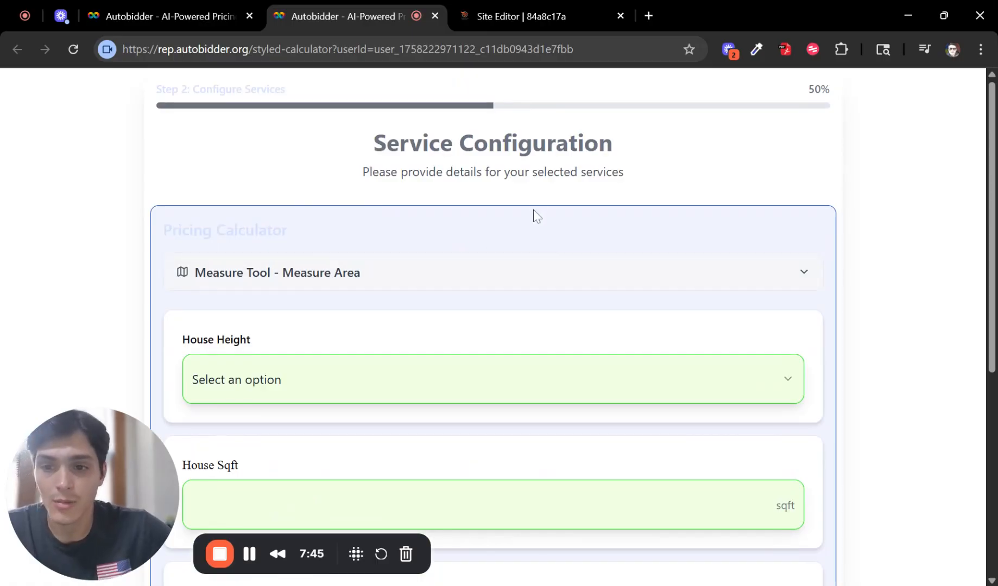
# Step: Return to the Design Dashboard and set the Question Cards' border color to the background color #f0f4ff
pyautogui.click(511, 18)
pyautogui.click(184, 18)
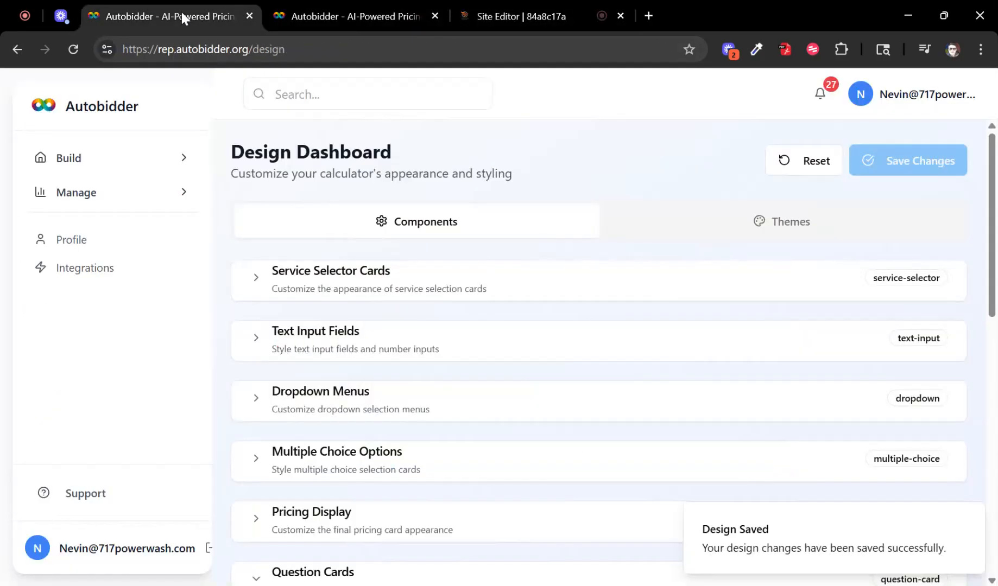
pyautogui.scroll(-10, 429, 369)
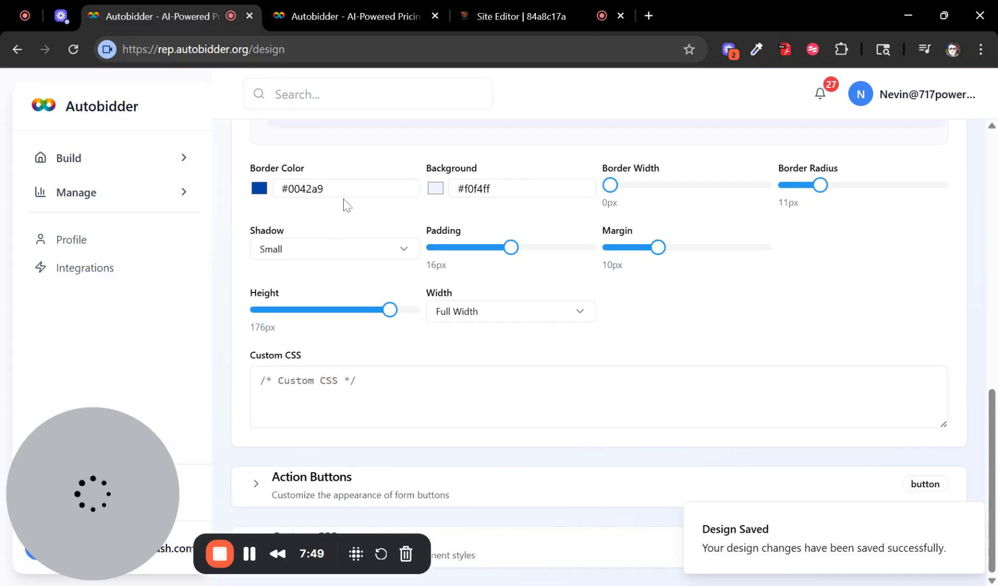
pyautogui.doubleClick(484, 190)
pyautogui.hotkey('ctrl', 'c')
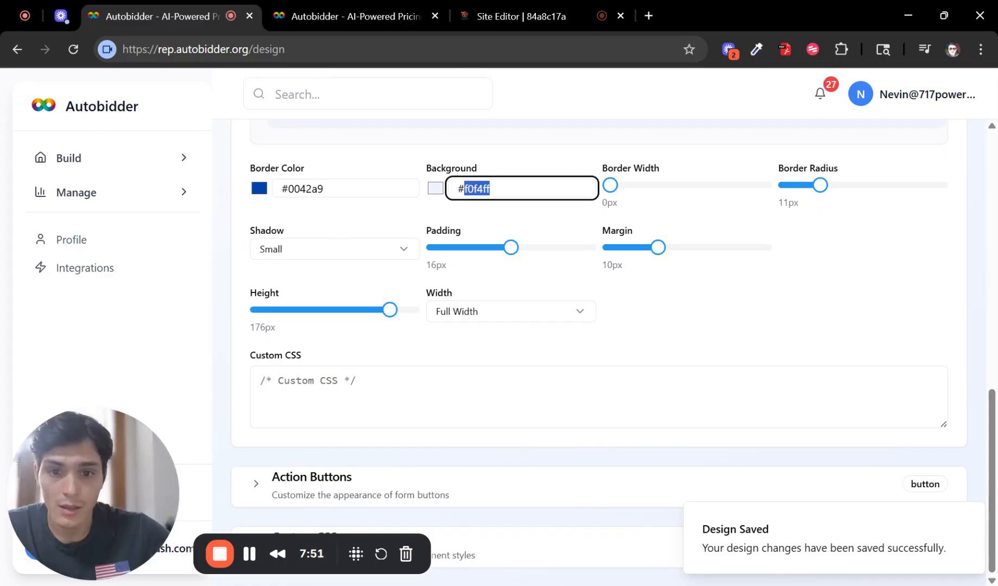
pyautogui.doubleClick(306, 189)
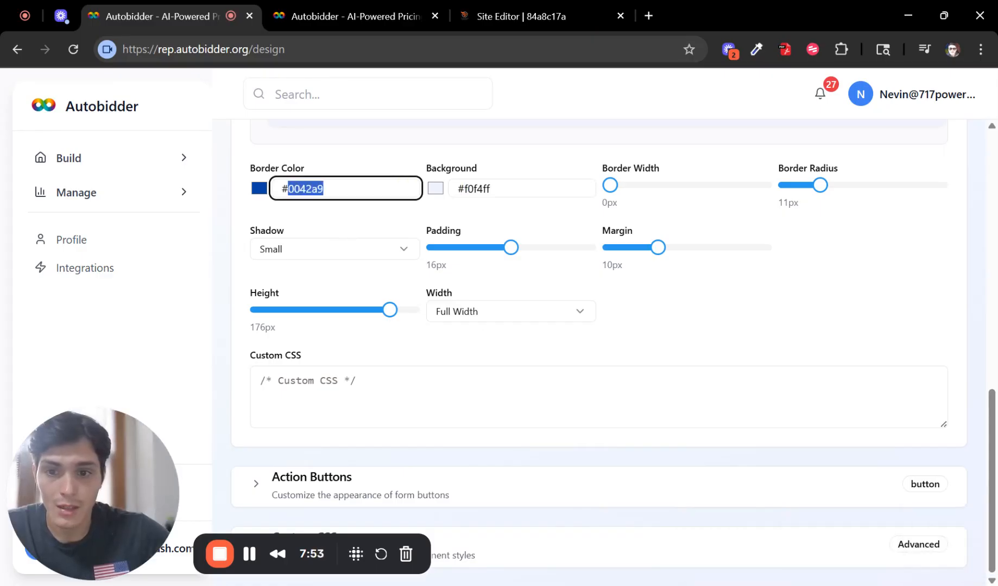
pyautogui.hotkey('ctrl', 'v')
# Step: Save the Question Cards' border color change and reload the styled calculator
pyautogui.scroll(10, 714, 287)
pyautogui.scroll(-11, 742, 326)
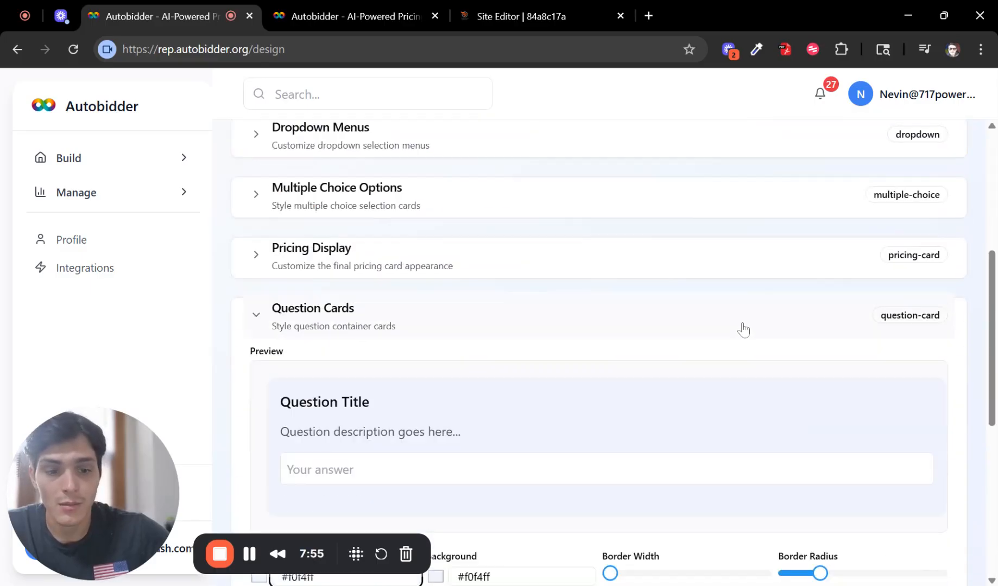
pyautogui.click(868, 296)
pyautogui.scroll(8, 880, 277)
pyautogui.scroll(5, 880, 276)
pyautogui.click(920, 158)
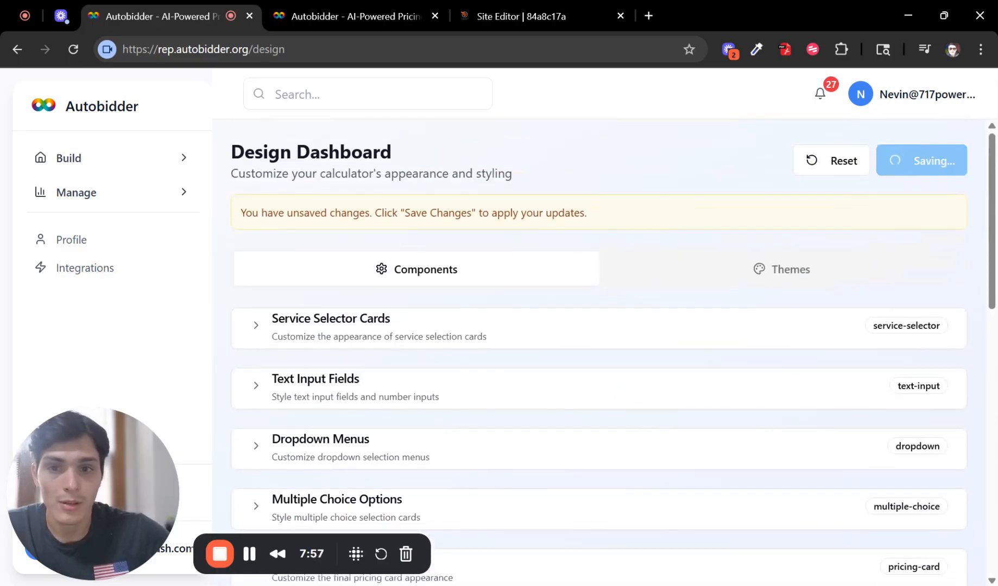
pyautogui.click(367, 12)
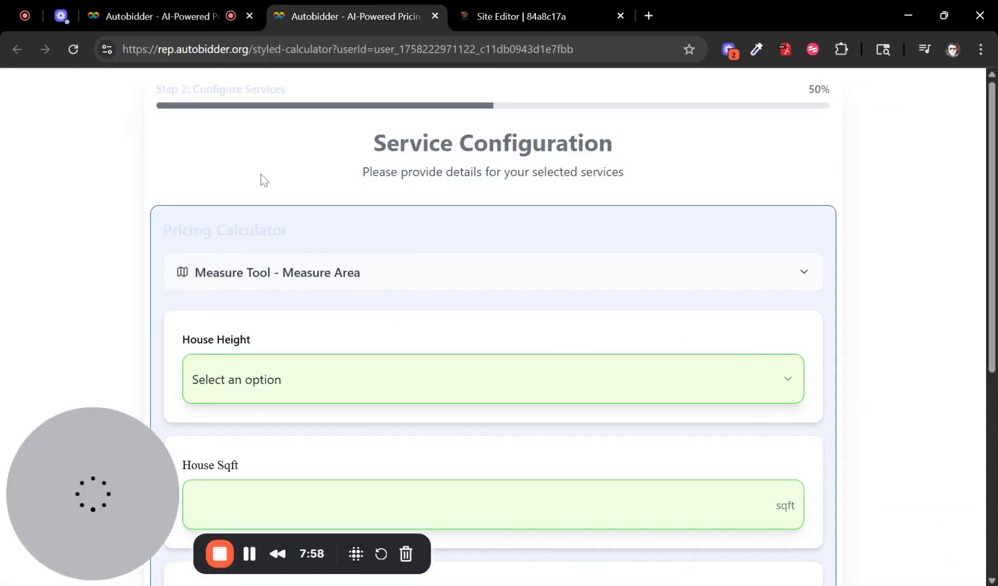
pyautogui.click(73, 49)
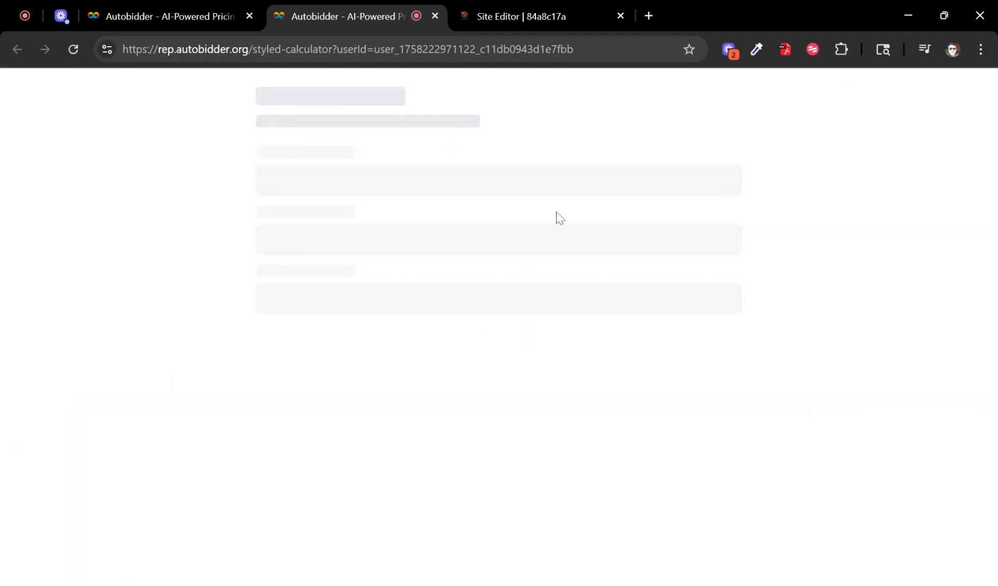
# Step: Select House Wash, continue to its questions, and check the question container's border
pyautogui.scroll(-4, 479, 300)
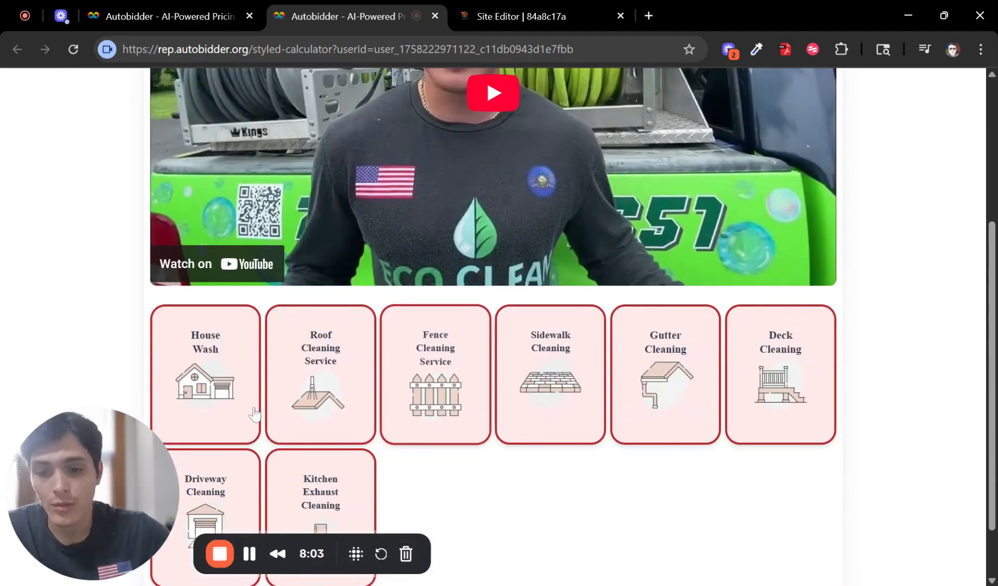
pyautogui.click(250, 415)
pyautogui.scroll(-3, 629, 386)
pyautogui.click(748, 567)
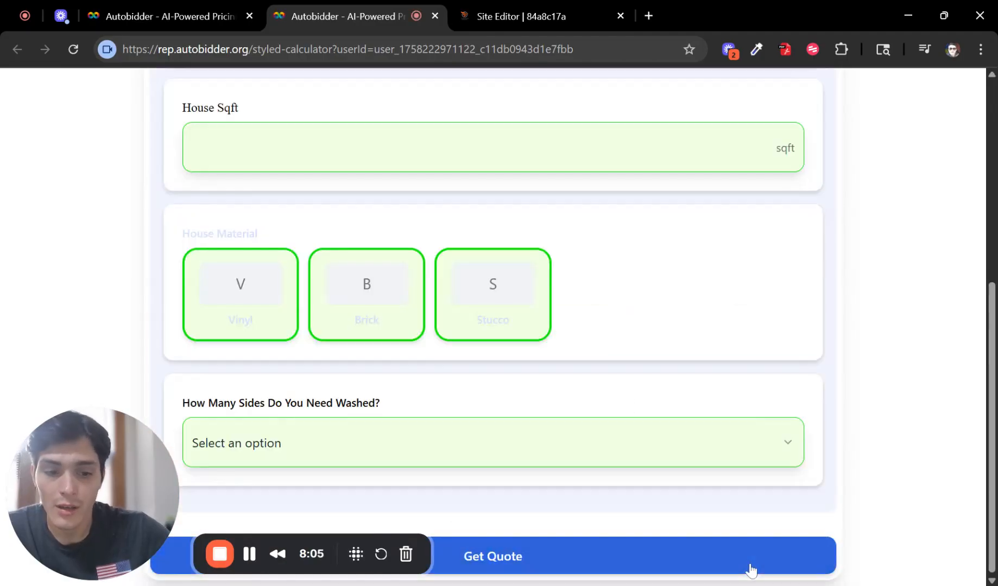
pyautogui.scroll(-1, 643, 353)
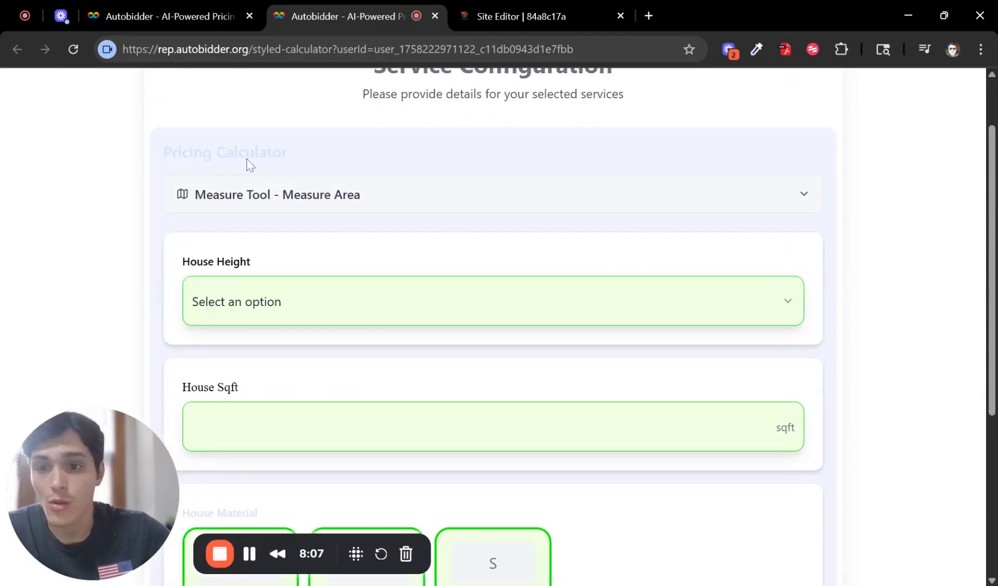
# Step: In the Design Dashboard, collapse the Question Cards section and expand the Action Buttons settings
pyautogui.click(157, 15)
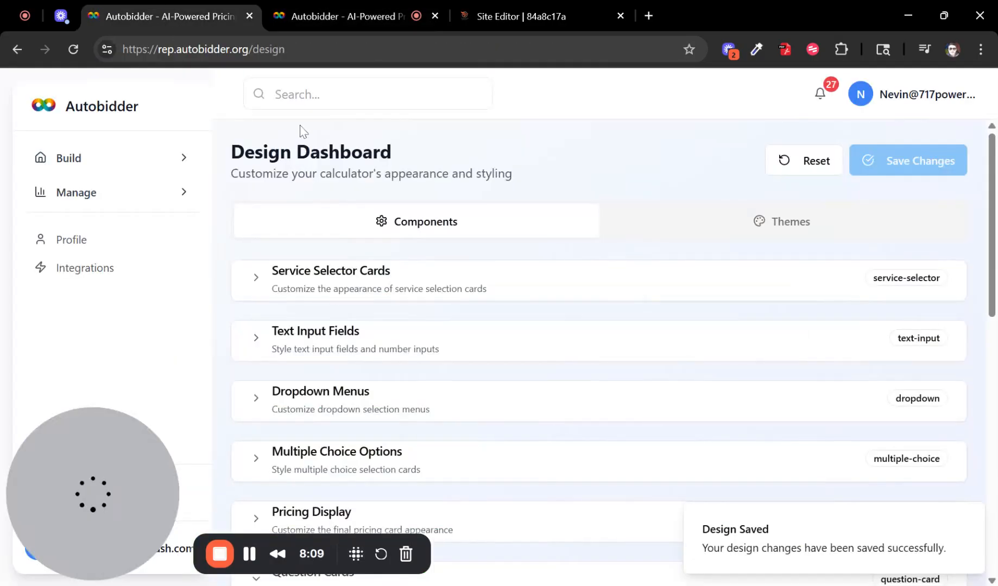
pyautogui.scroll(-9, 423, 339)
pyautogui.scroll(3, 347, 303)
pyautogui.click(389, 325)
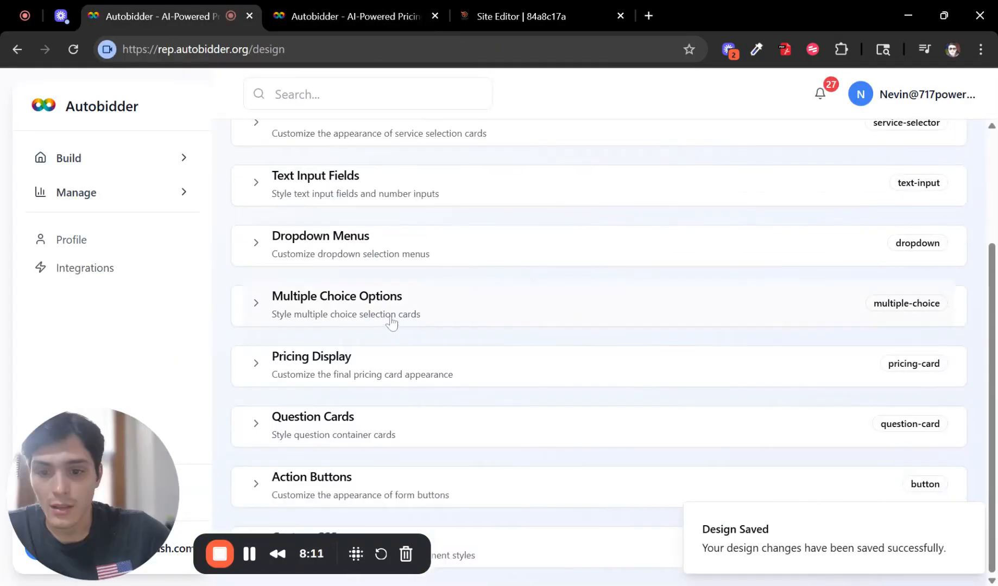
pyautogui.click(368, 473)
pyautogui.scroll(-3, 596, 305)
pyautogui.scroll(-2, 628, 299)
pyautogui.scroll(2, 628, 299)
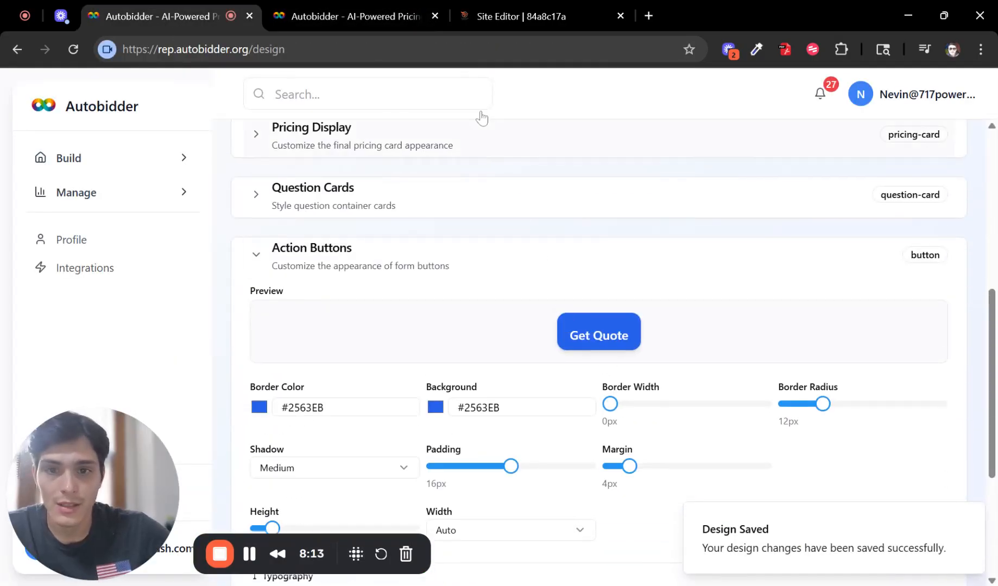
# Step: Examine the Get Quote button below the House Wash questions in the live calculator
pyautogui.click(296, 16)
pyautogui.scroll(-5, 703, 439)
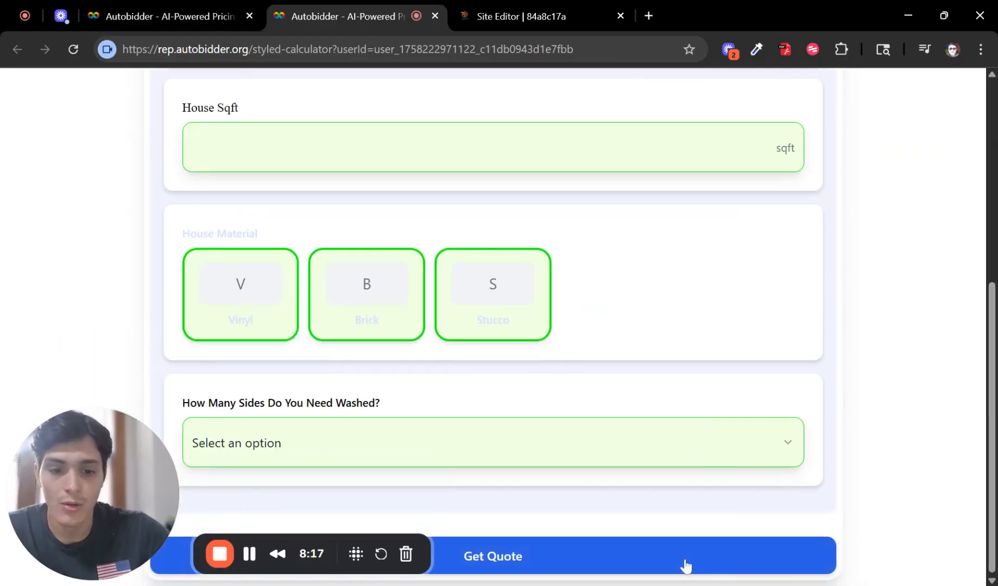
pyautogui.moveTo(97, 515); pyautogui.dragTo(977, 462)
pyautogui.moveTo(907, 499); pyautogui.dragTo(907, 547)
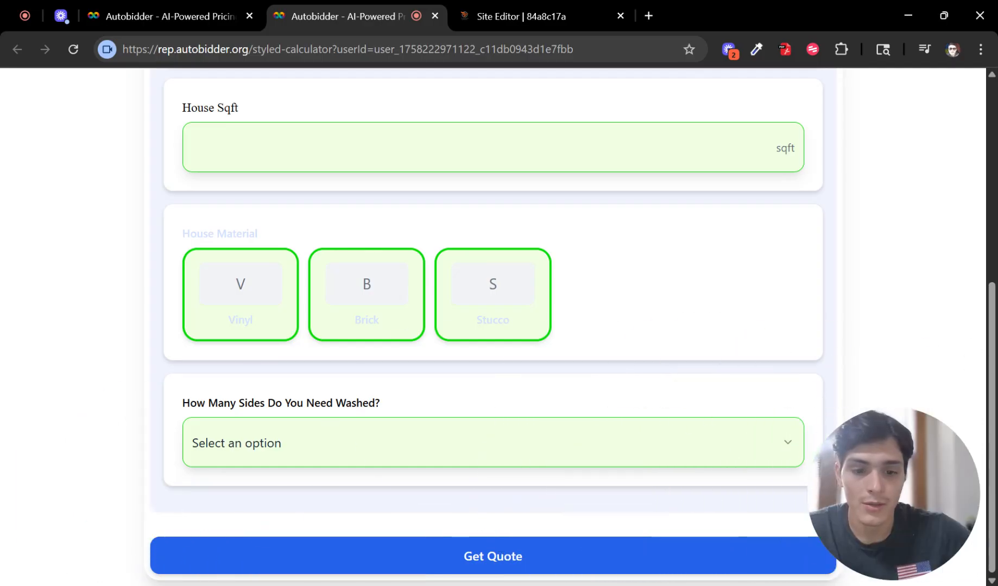
# Step: Return to the Design Dashboard and replace the Action Buttons' border color with the copied color code
pyautogui.click(197, 14)
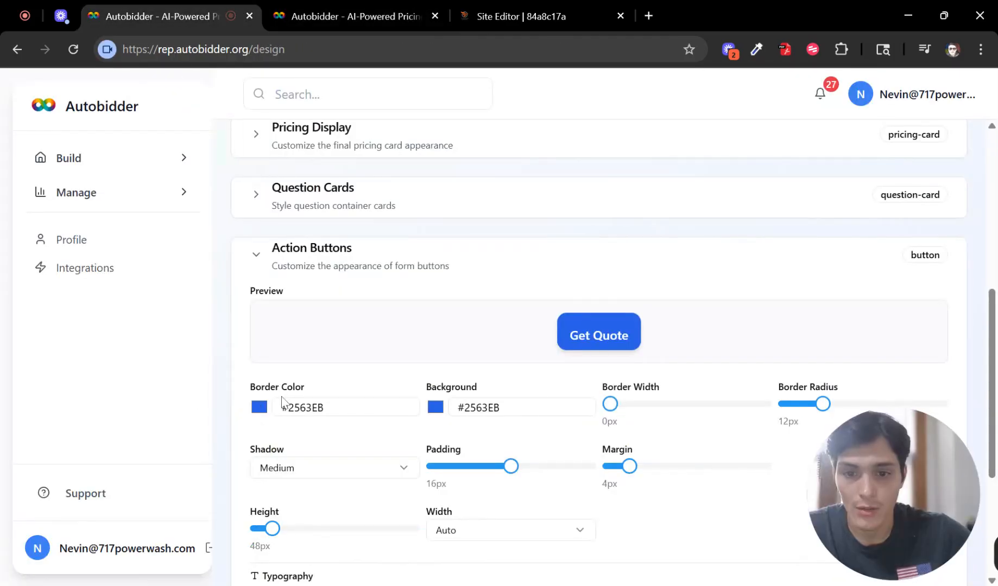
pyautogui.doubleClick(305, 408)
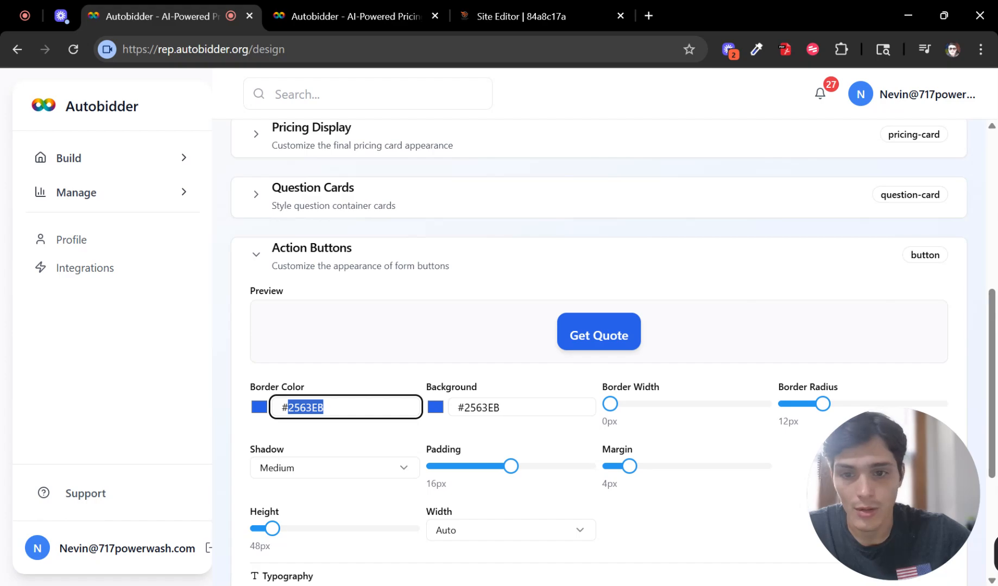
pyautogui.hotkey('ctrl', 'v')
pyautogui.scroll(6, 399, 350)
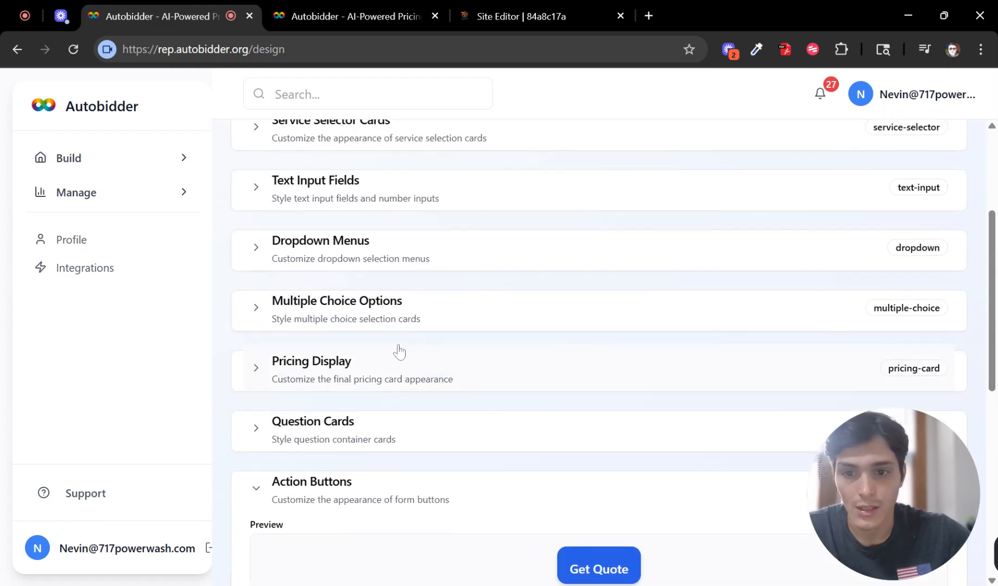
# Step: Expand the Service Selector Cards and Text Input Fields settings and copy the text inputs' border color code
pyautogui.click(390, 293)
pyautogui.scroll(-2, 389, 296)
pyautogui.scroll(-8, 356, 408)
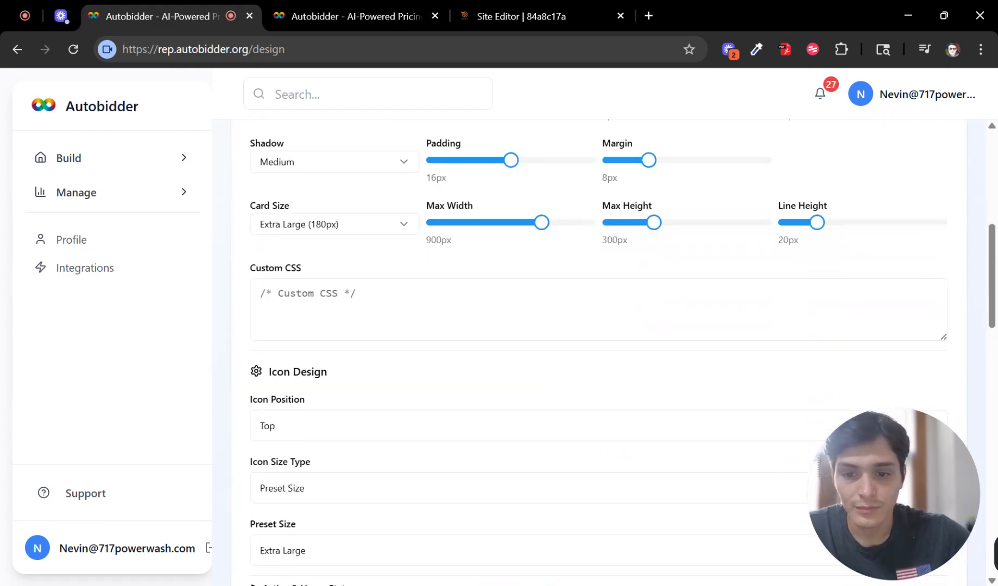
pyautogui.scroll(7, 369, 329)
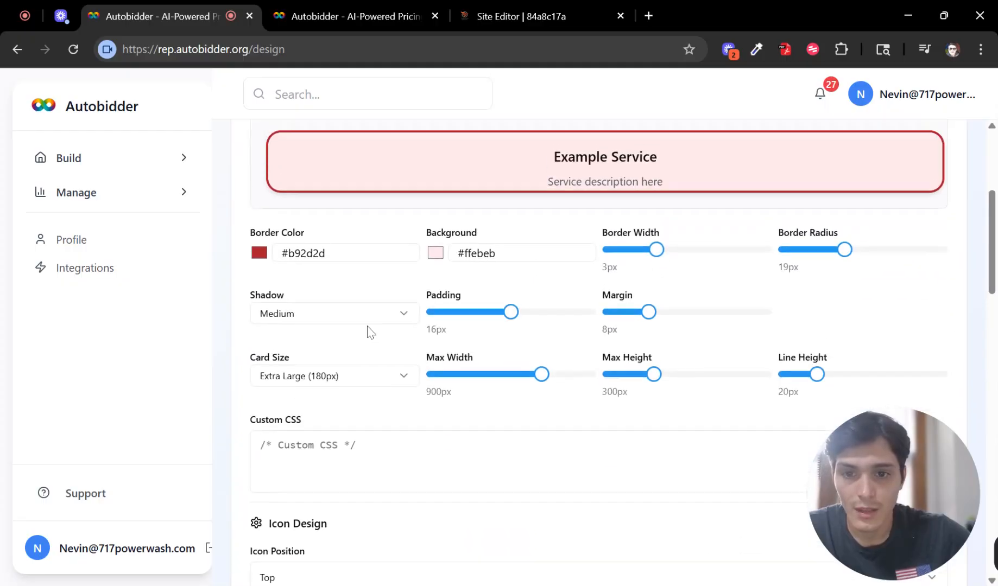
pyautogui.scroll(-9, 310, 339)
pyautogui.click(315, 484)
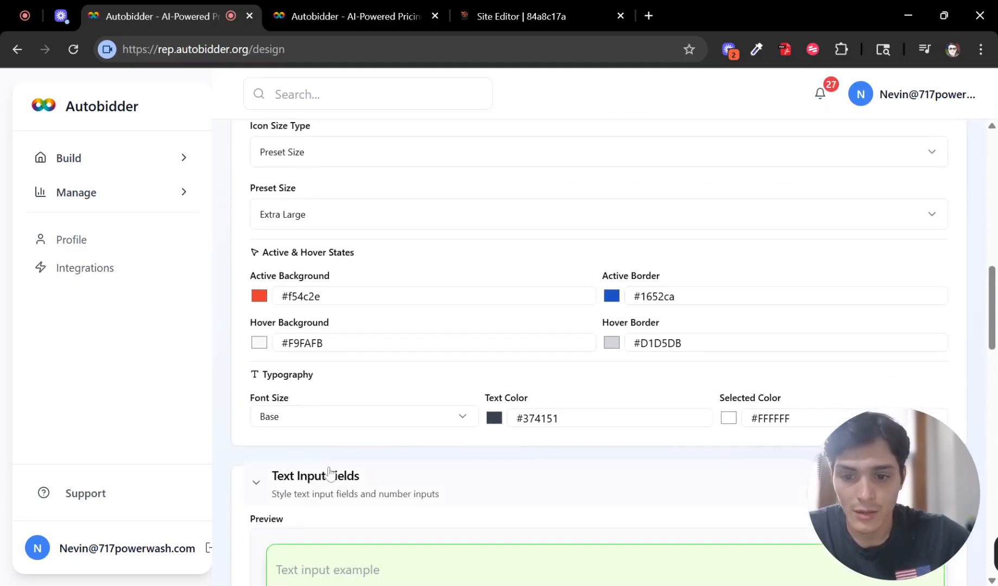
pyautogui.scroll(-4, 355, 412)
pyautogui.moveTo(329, 421); pyautogui.dragTo(288, 421)
pyautogui.hotkey('ctrl', 'c')
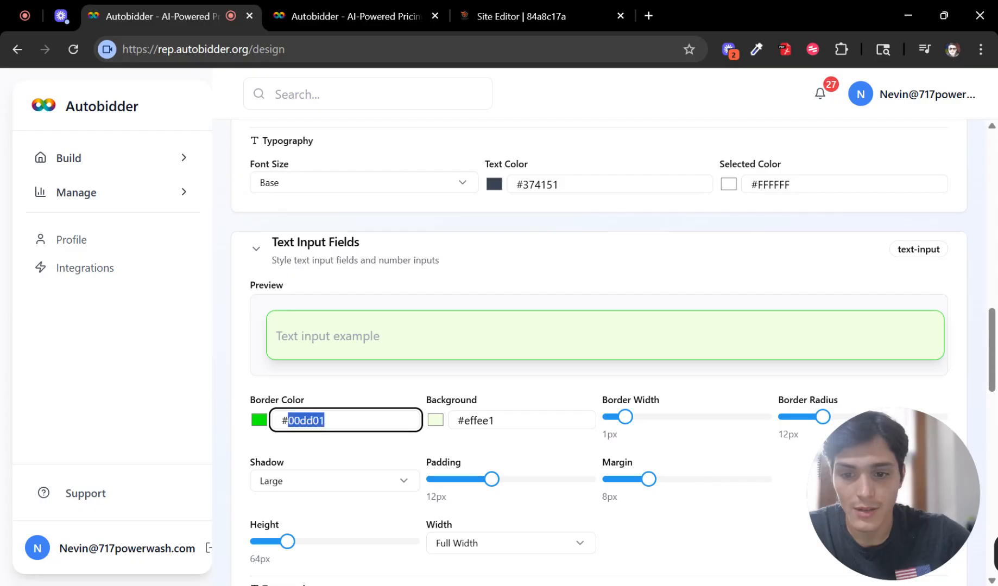
# Step: Set the Service Selector Cards' border color and active background to the copied #00dd01
pyautogui.scroll(10, 426, 301)
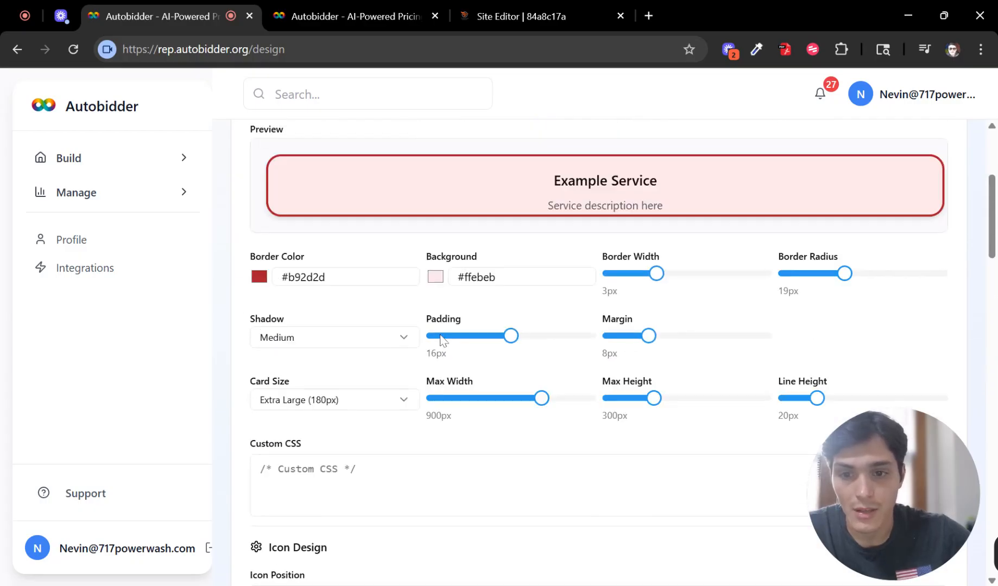
pyautogui.click(307, 389)
pyautogui.moveTo(326, 389); pyautogui.dragTo(287, 388)
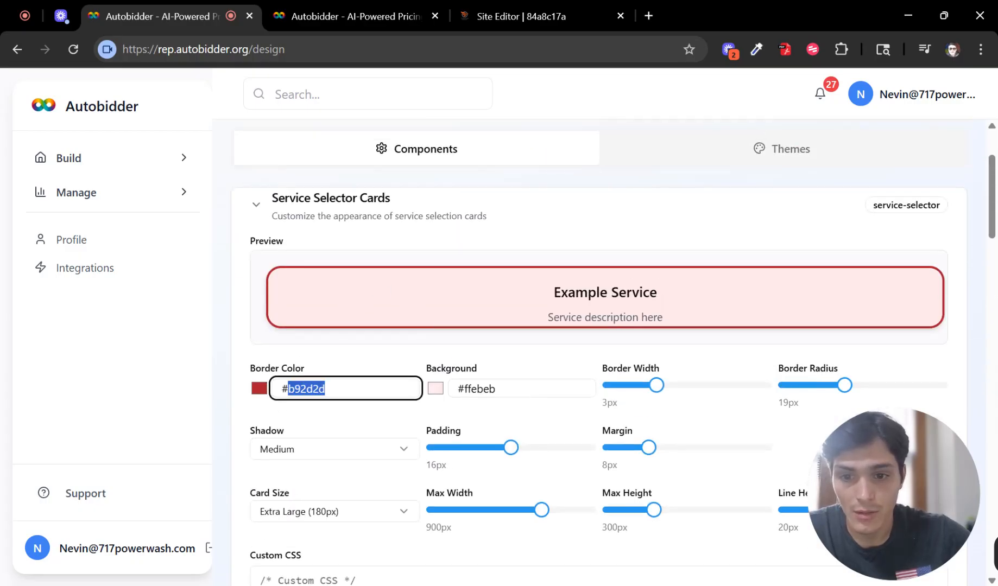
pyautogui.hotkey('ctrl', 'v')
pyautogui.scroll(-10, 391, 364)
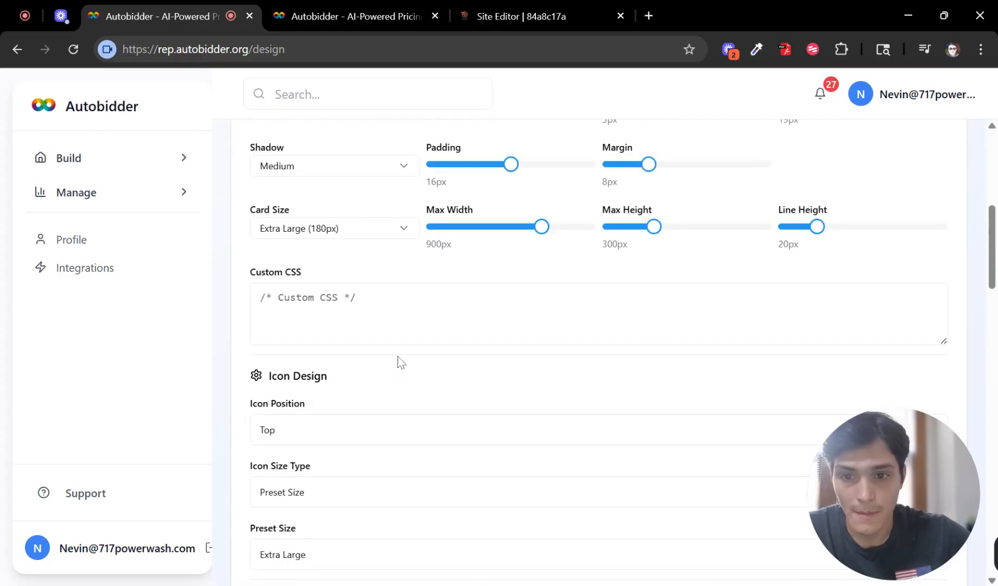
pyautogui.moveTo(325, 375); pyautogui.dragTo(288, 374)
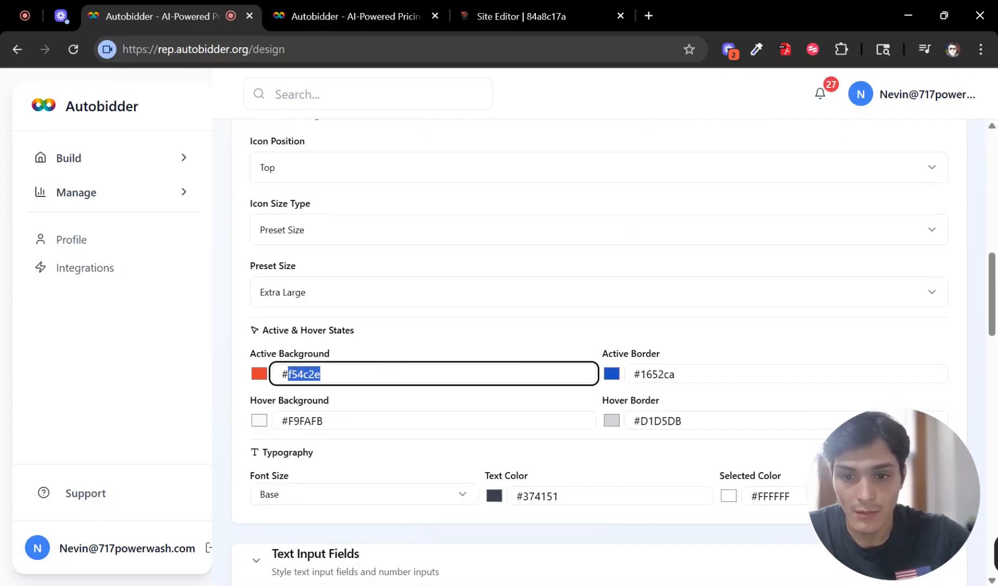
pyautogui.hotkey('ctrl', 'v')
# Step: Set both the border color and the background of the Action Buttons to #00dd01
pyautogui.scroll(-15, 402, 363)
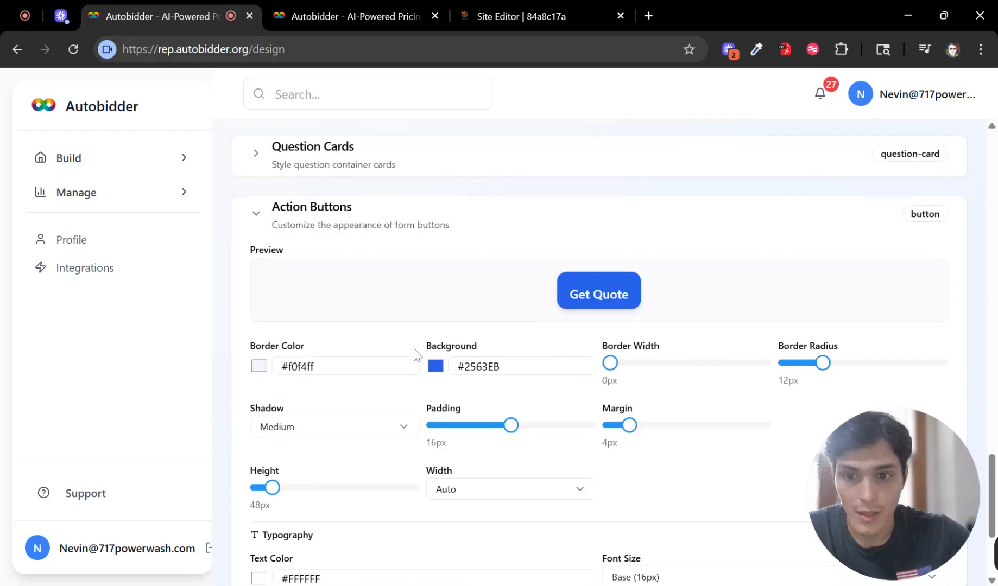
pyautogui.scroll(1, 415, 350)
pyautogui.scroll(-4, 409, 301)
pyautogui.click(310, 249)
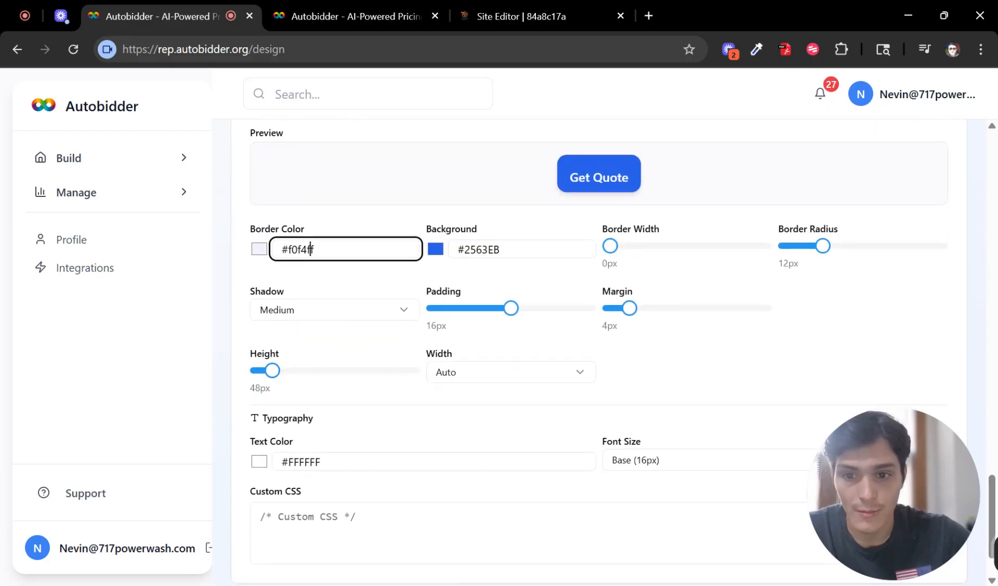
pyautogui.hotkey('ctrl', 'v')
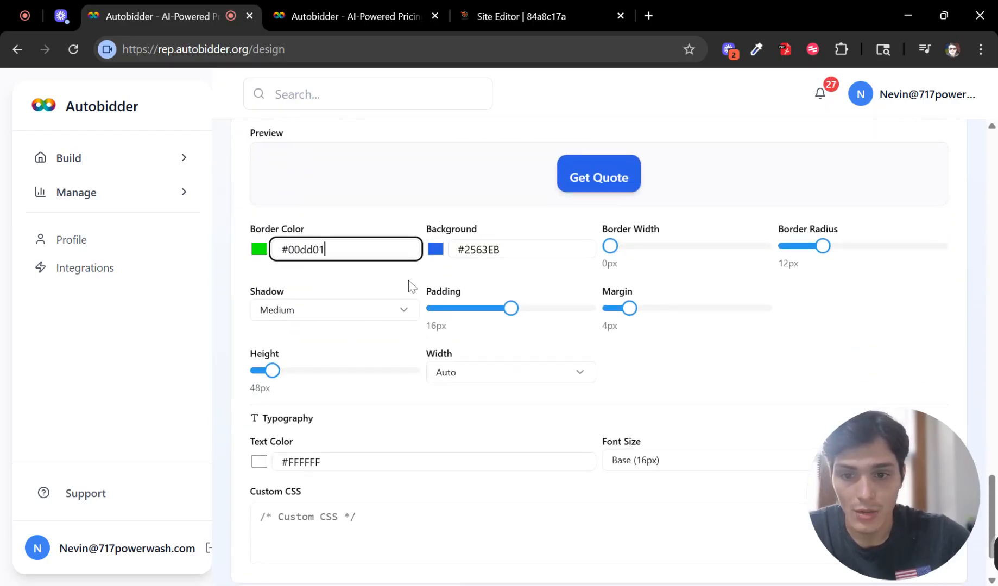
pyautogui.doubleClick(482, 250)
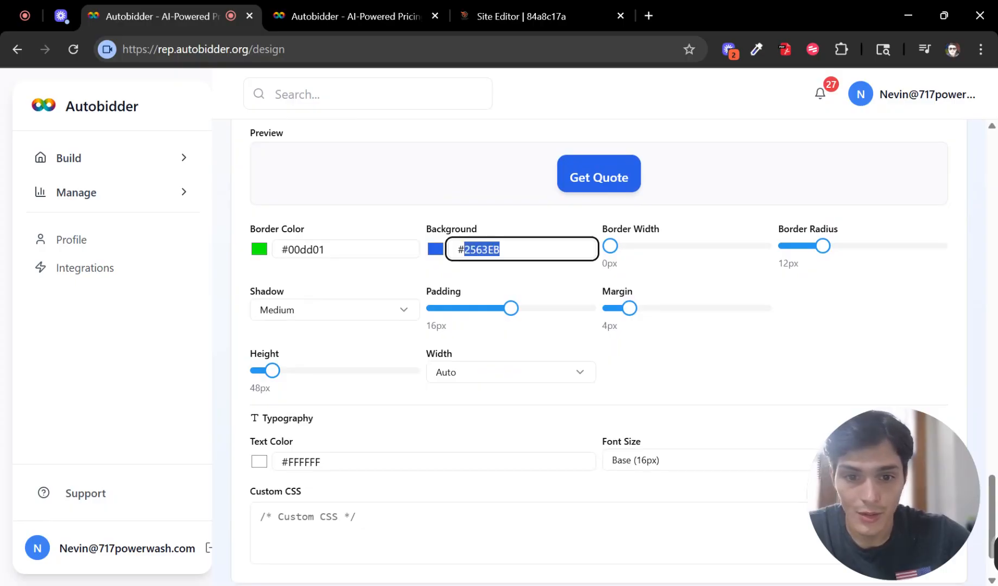
pyautogui.hotkey('ctrl', 'v')
pyautogui.click(562, 288)
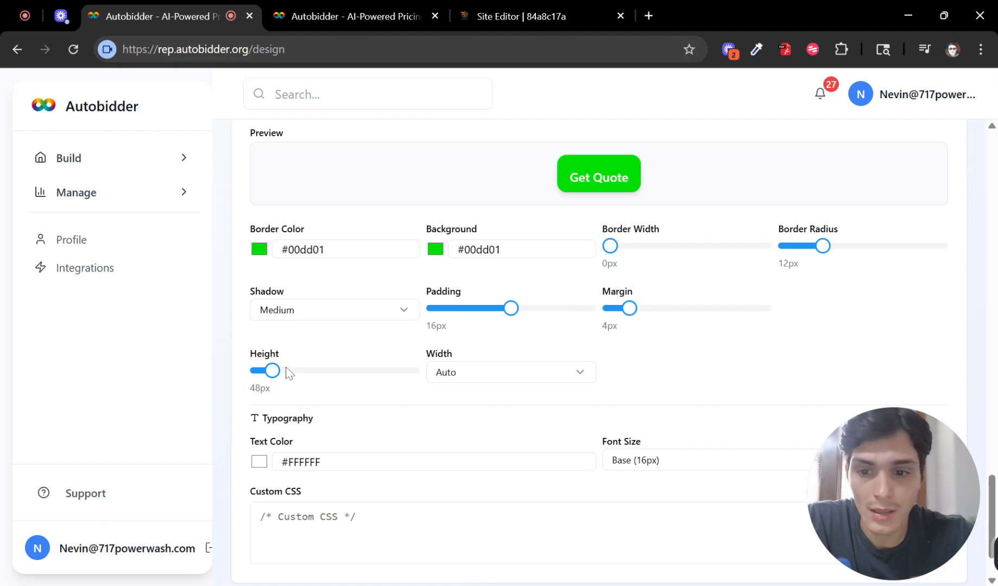
# Step: Save the design changes
pyautogui.moveTo(287, 373); pyautogui.dragTo(269, 388)
pyautogui.scroll(-2, 438, 390)
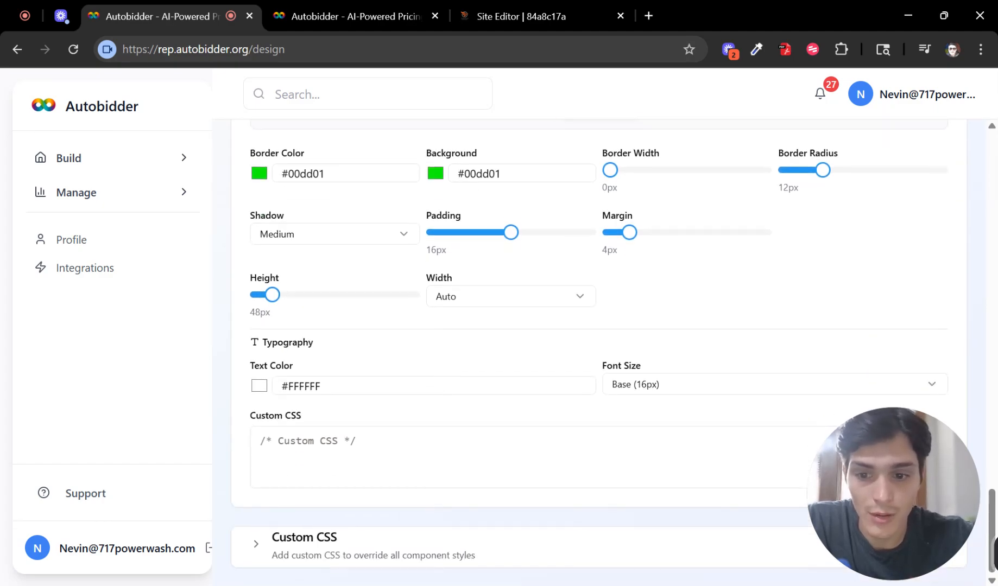
pyautogui.scroll(20, 564, 325)
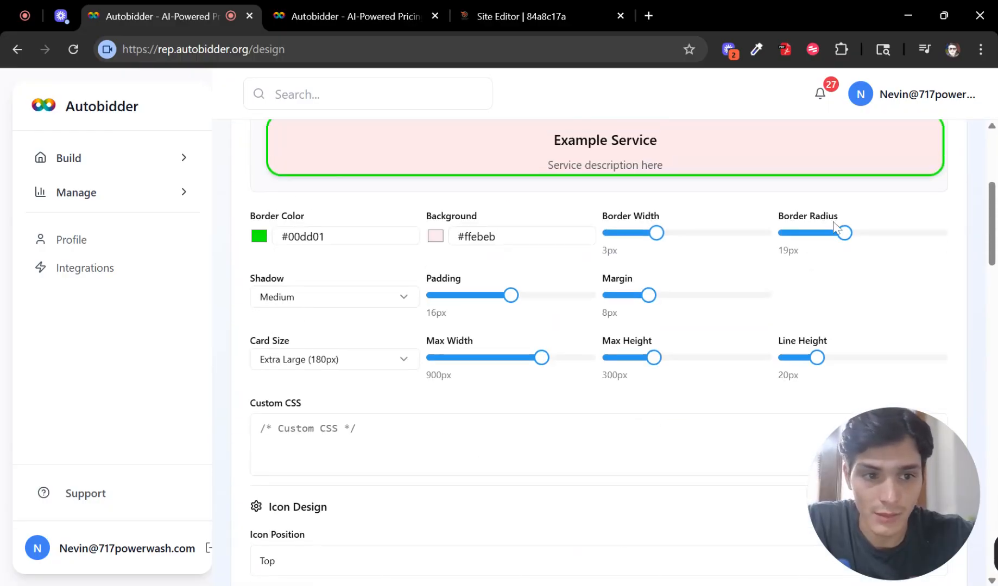
pyautogui.click(874, 169)
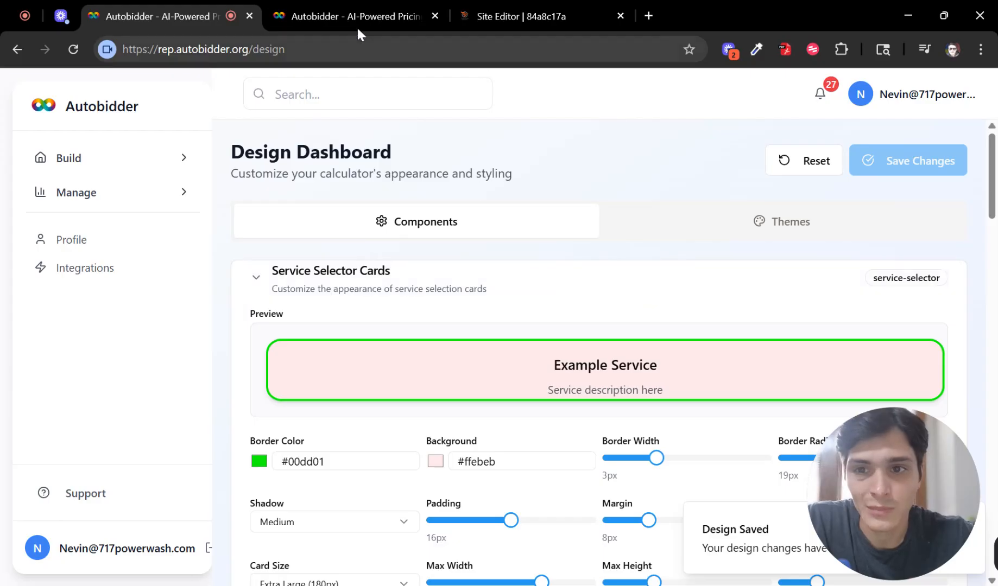
# Step: Check the House Material text color in the live calculator, then reload it and examine the service cards and Continue button
pyautogui.click(357, 26)
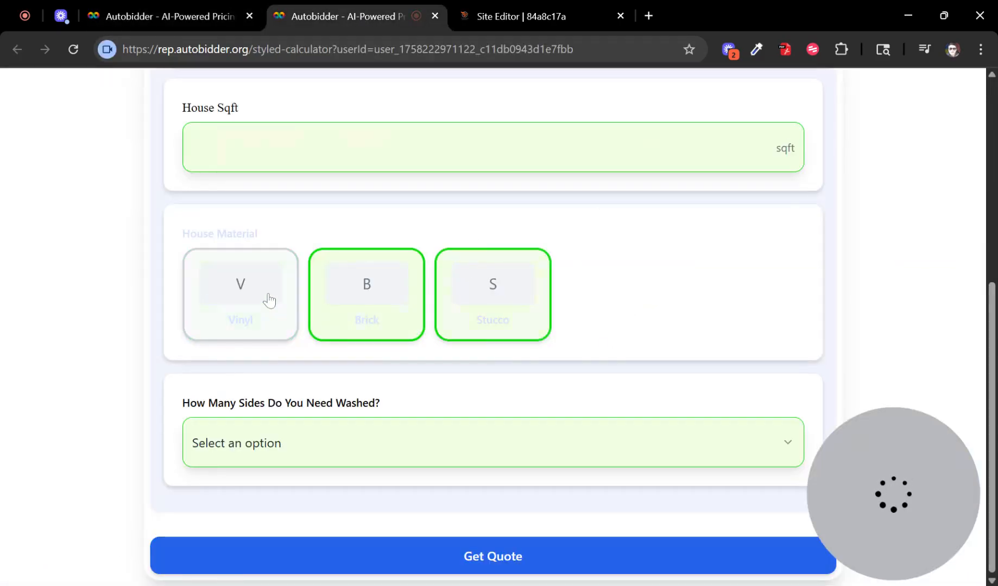
pyautogui.moveTo(305, 229); pyautogui.dragTo(178, 223)
pyautogui.click(278, 227)
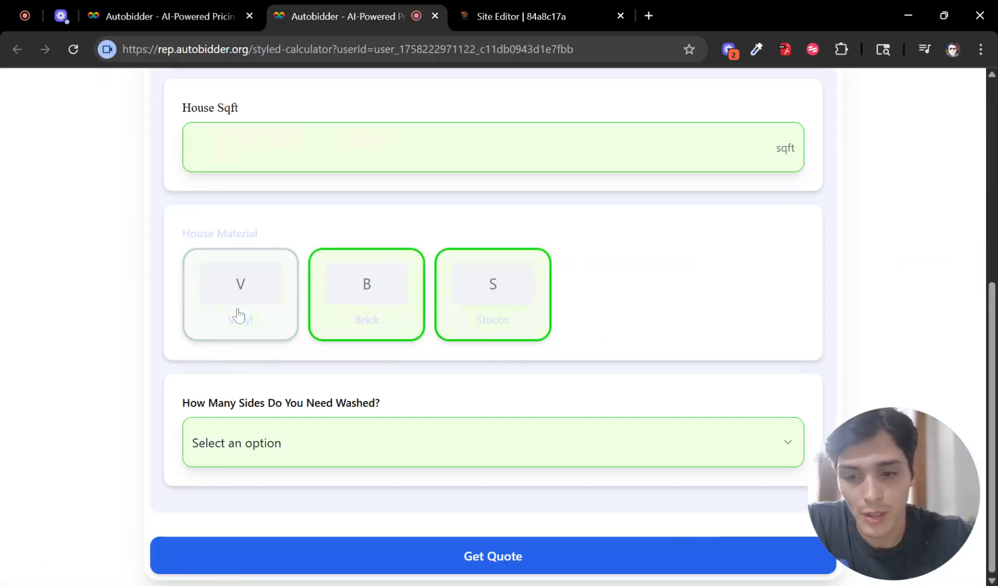
pyautogui.scroll(5, 358, 339)
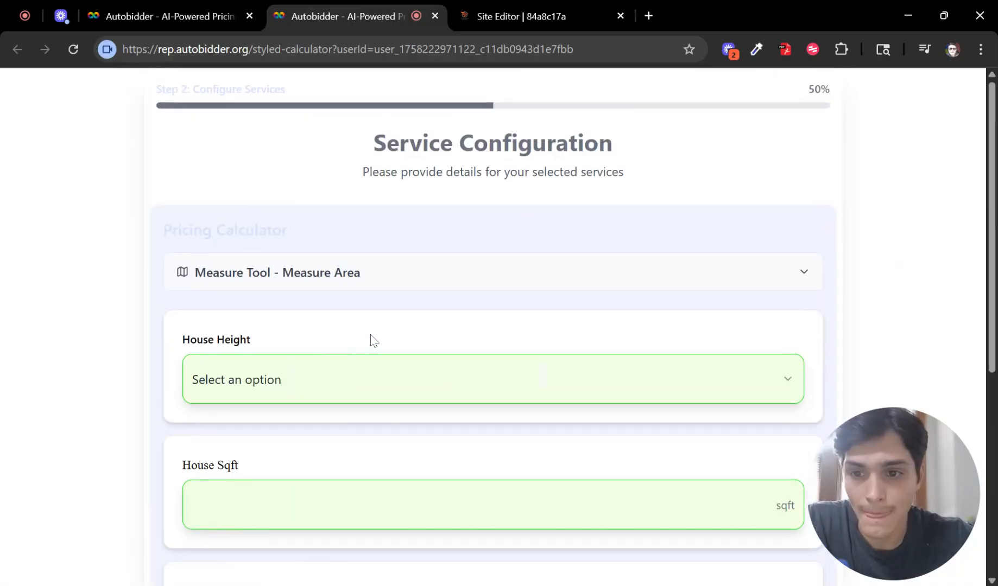
pyautogui.click(81, 49)
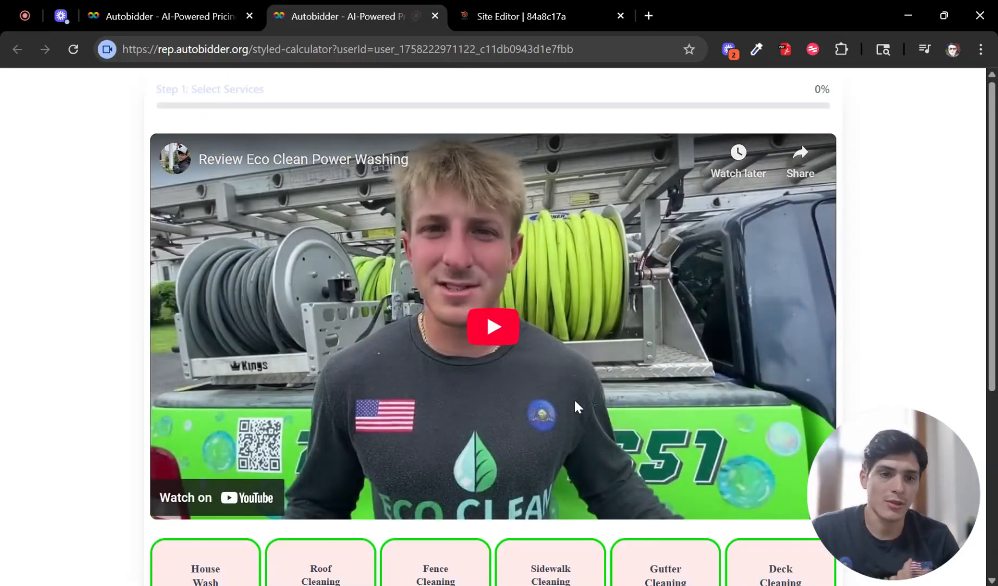
pyautogui.scroll(-5, 534, 394)
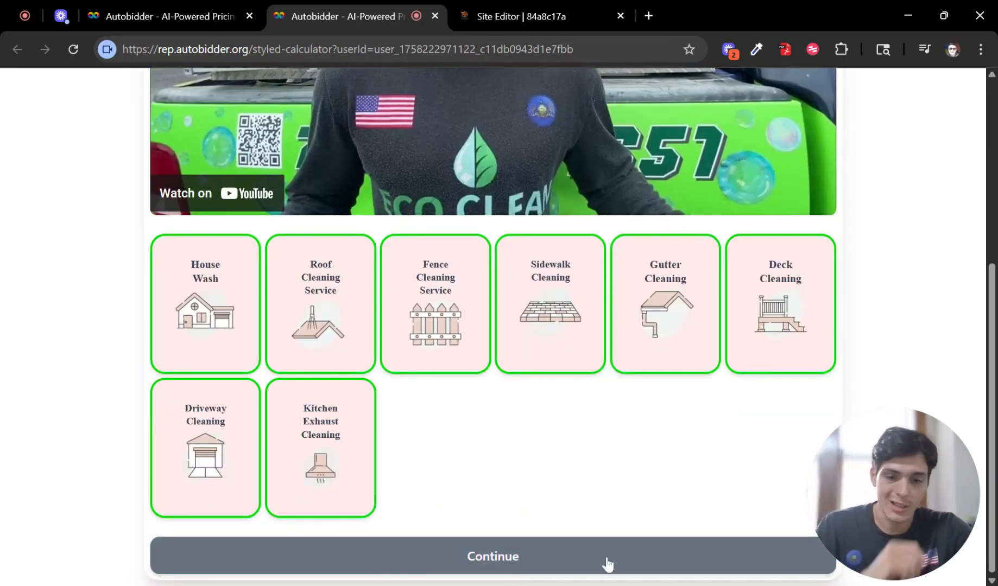
# Step: Return to the Design Dashboard and look through the expanded component settings for the calculator's heading and label text color
pyautogui.click(209, 6)
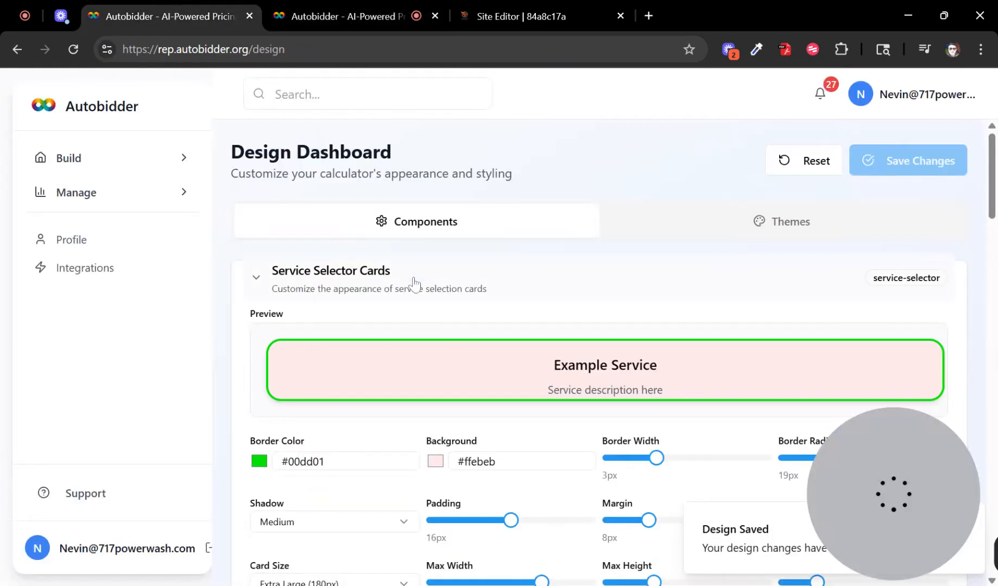
pyautogui.scroll(-9, 411, 304)
pyautogui.scroll(5, 415, 323)
pyautogui.scroll(-4, 489, 342)
pyautogui.scroll(-6, 501, 352)
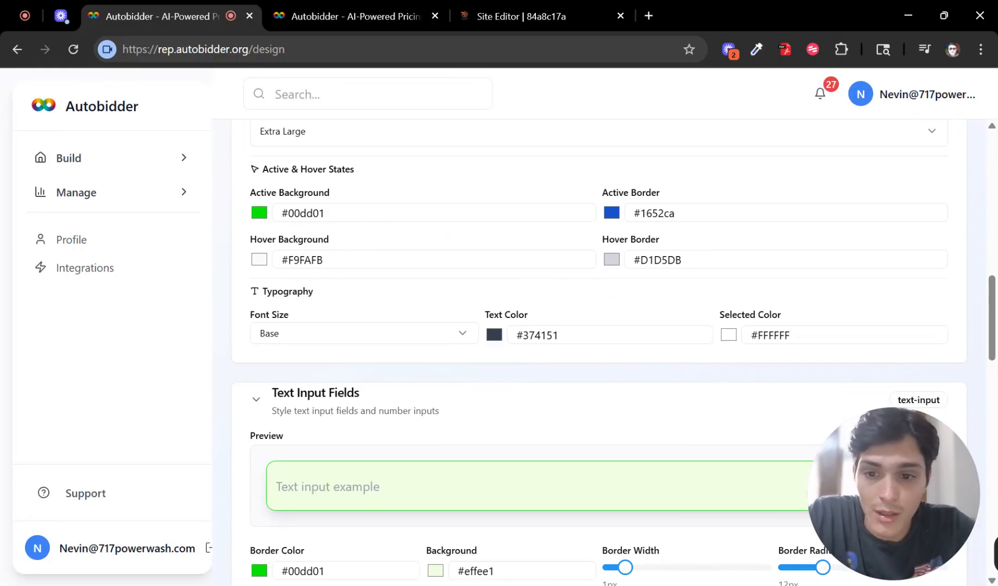
pyautogui.scroll(-10, 489, 328)
pyautogui.scroll(4, 488, 326)
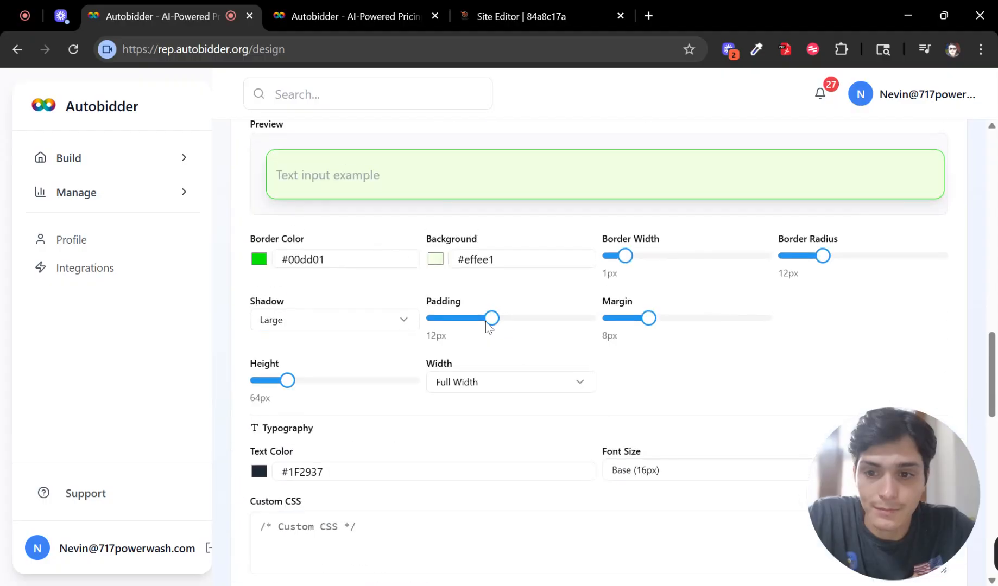
pyautogui.scroll(3, 490, 326)
pyautogui.scroll(-15, 491, 325)
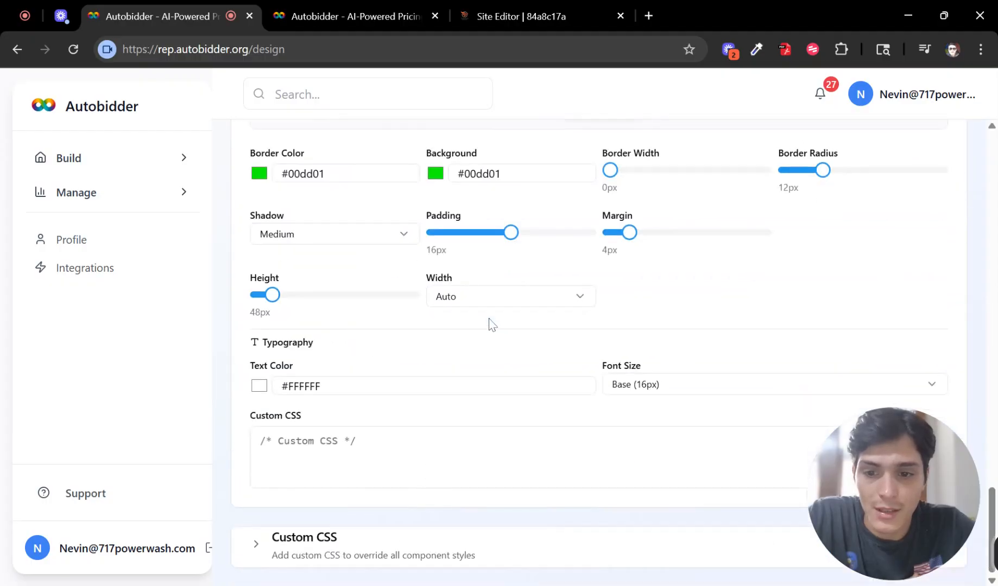
pyautogui.scroll(20, 488, 326)
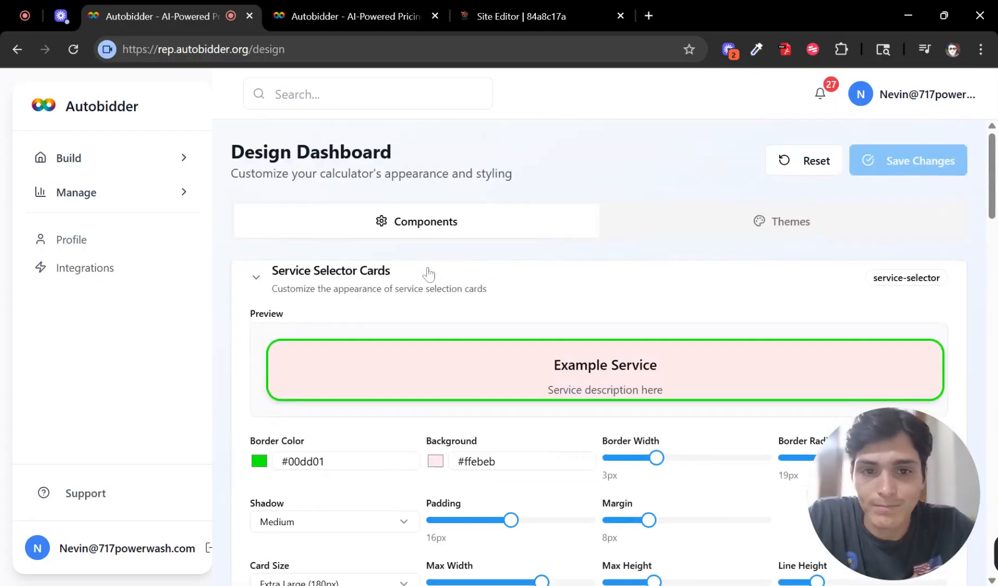
# Step: In the theme colors, set the text color to dark blue #1c3463 and save the design
pyautogui.click(729, 238)
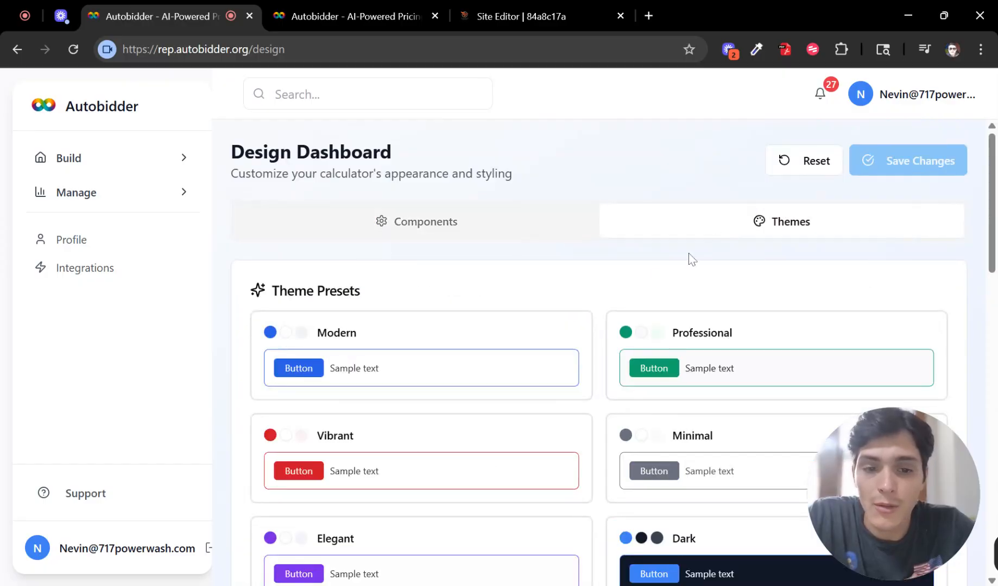
pyautogui.scroll(-8, 637, 267)
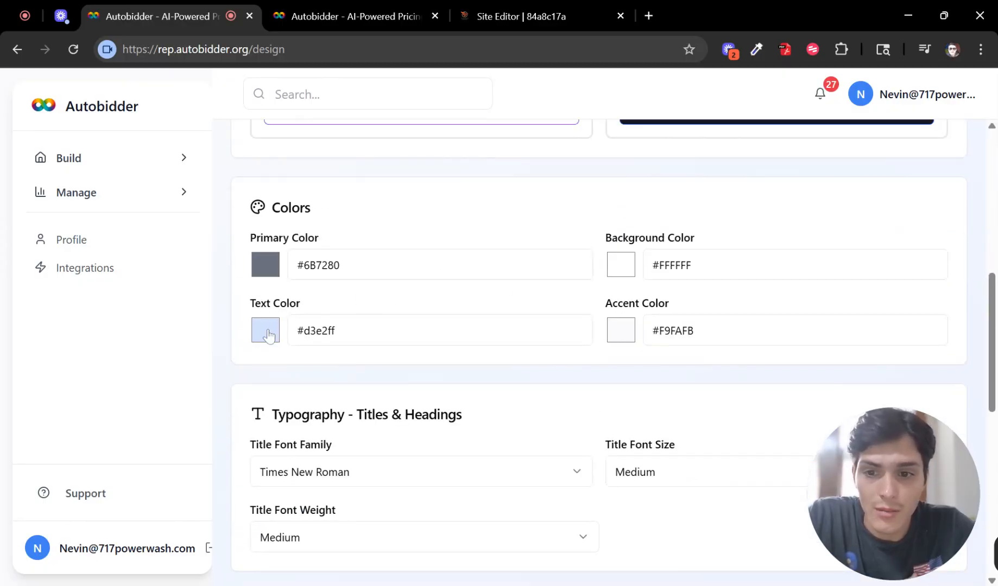
pyautogui.moveTo(276, 351); pyautogui.dragTo(381, 413)
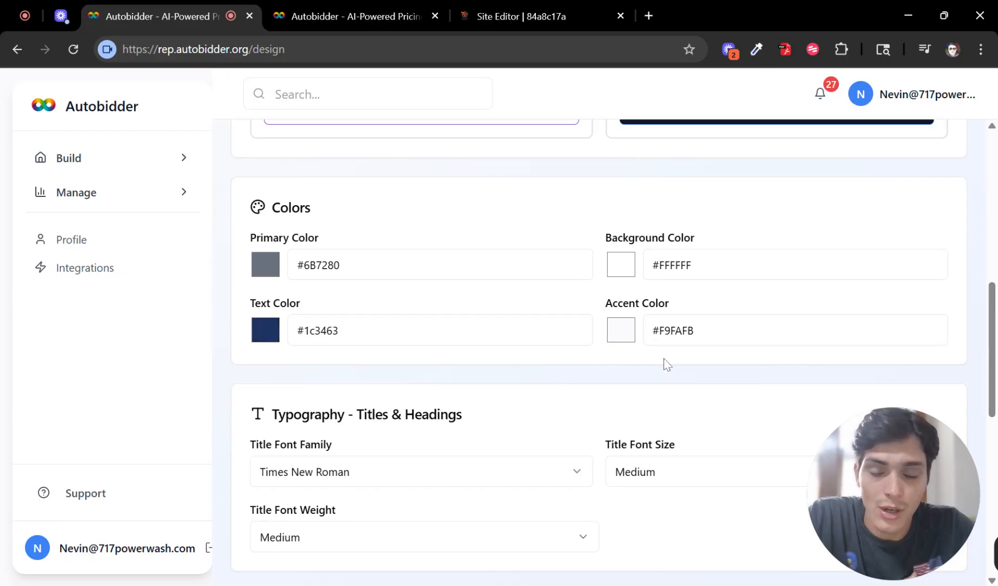
pyautogui.scroll(-5, 667, 364)
pyautogui.scroll(15, 704, 374)
pyautogui.click(916, 160)
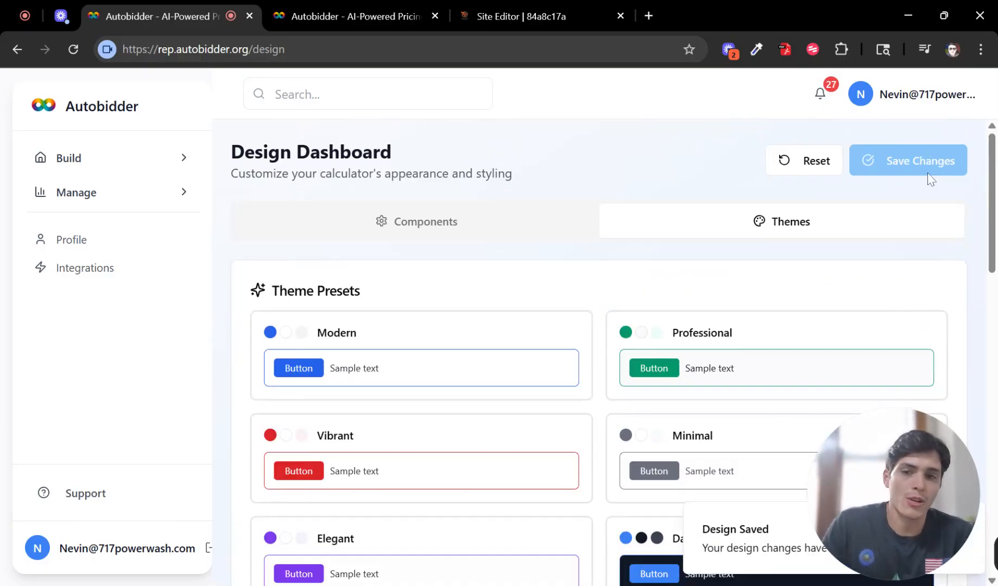
# Step: Reload the live calculator and check the text color of the Step 1 label
pyautogui.click(414, 10)
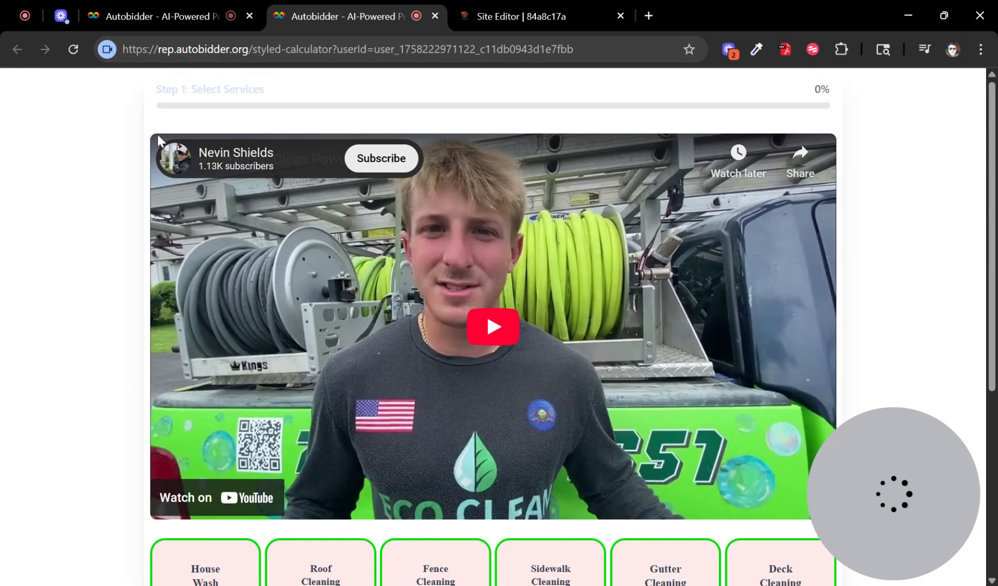
pyautogui.click(73, 49)
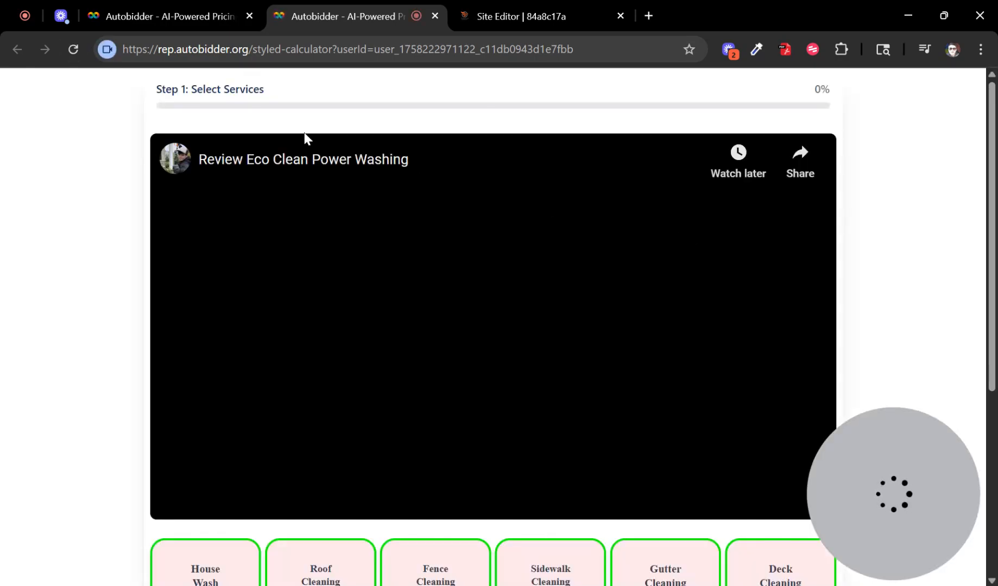
pyautogui.moveTo(302, 101); pyautogui.dragTo(182, 89)
pyautogui.scroll(-7, 222, 380)
# Step: Select House Wash, continue to its questions, and check the Pricing Calculator heading, House Material labels and Get Quote button
pyautogui.click(222, 407)
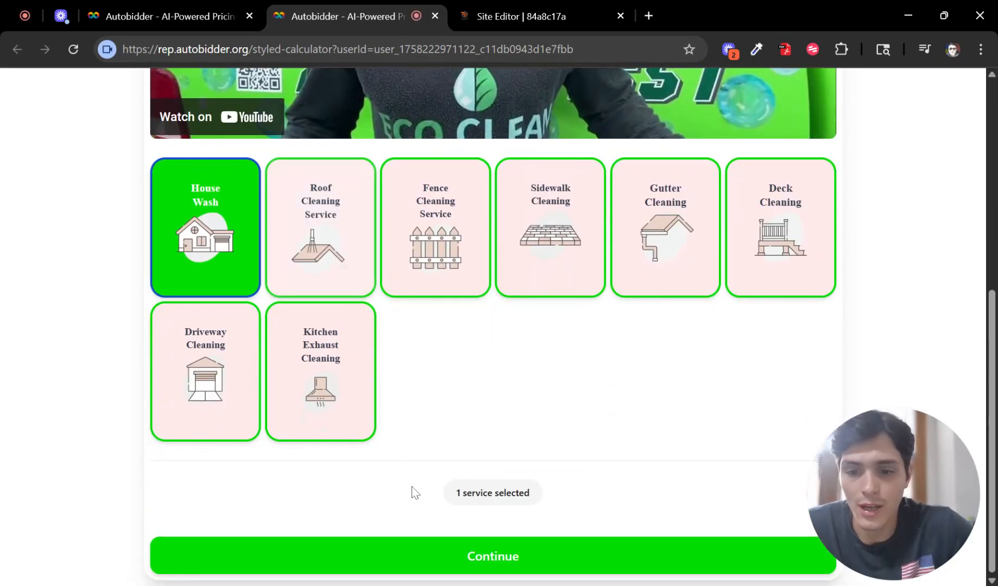
pyautogui.click(410, 553)
pyautogui.scroll(7, 414, 341)
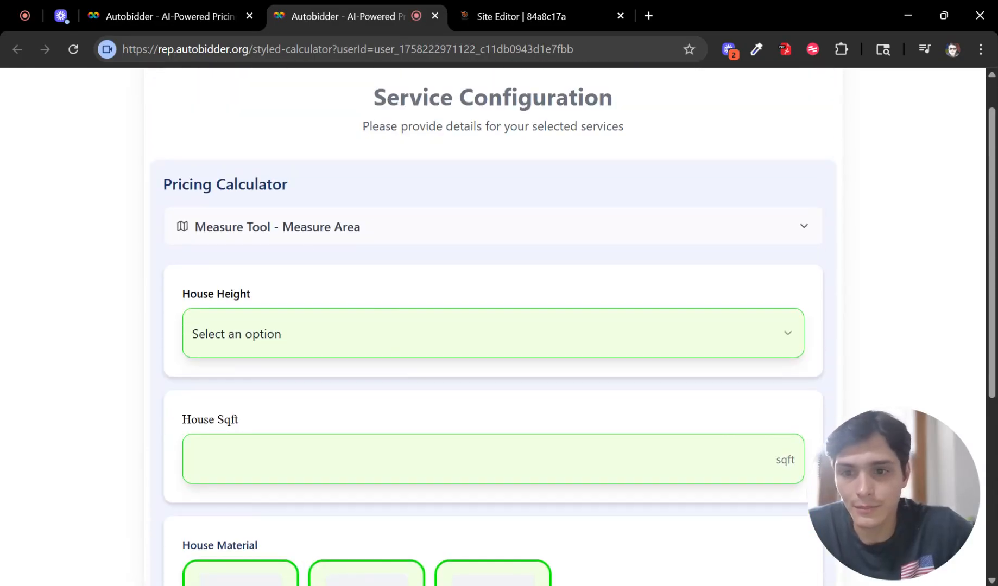
pyautogui.moveTo(299, 184); pyautogui.dragTo(178, 184)
pyautogui.scroll(-6, 267, 260)
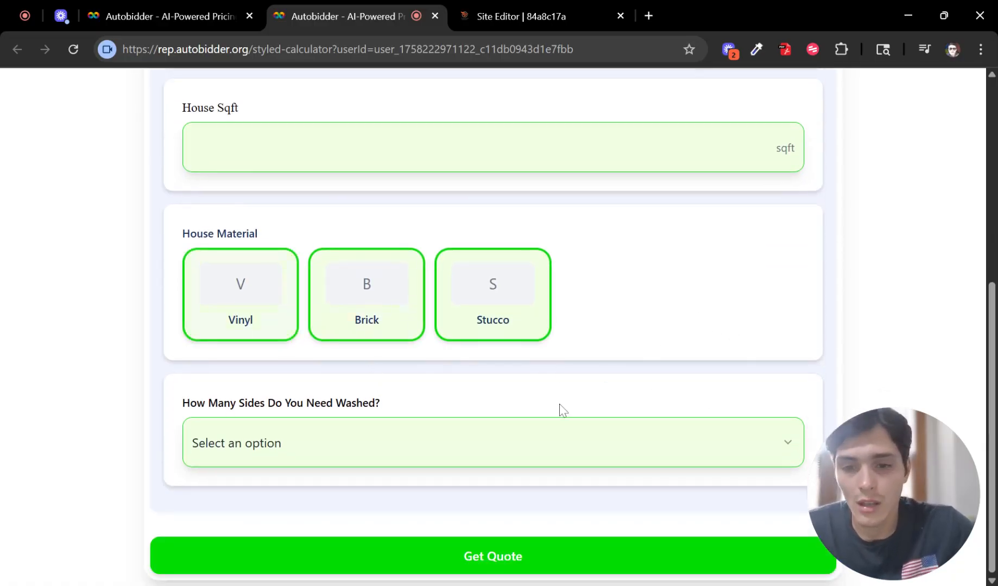
# Step: Review the live calculator's Service Configuration page and clear the text selection on the Pricing Calculator heading
pyautogui.scroll(7, 563, 411)
pyautogui.scroll(-1, 557, 383)
pyautogui.scroll(1, 541, 325)
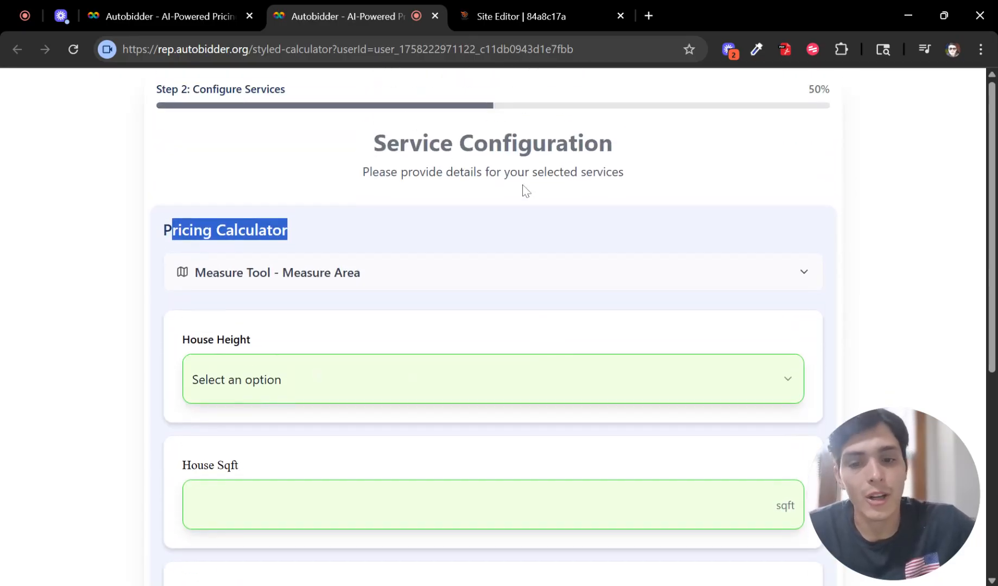
pyautogui.click(496, 222)
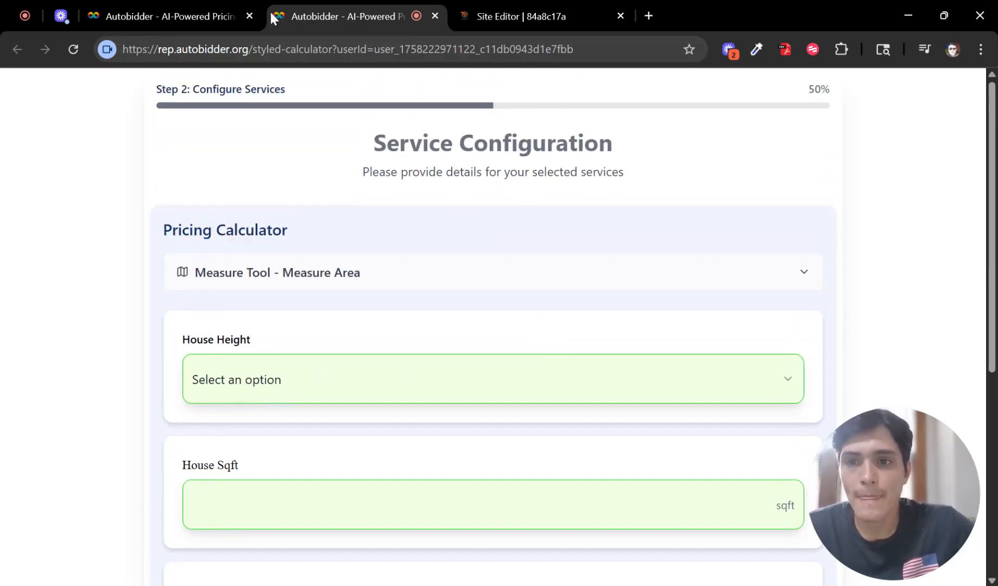
# Step: In the Design Dashboard's title and heading typography, set the font family to Georgia, the size to Large and the weight to Semibold
pyautogui.click(255, 16)
pyautogui.scroll(-15, 504, 369)
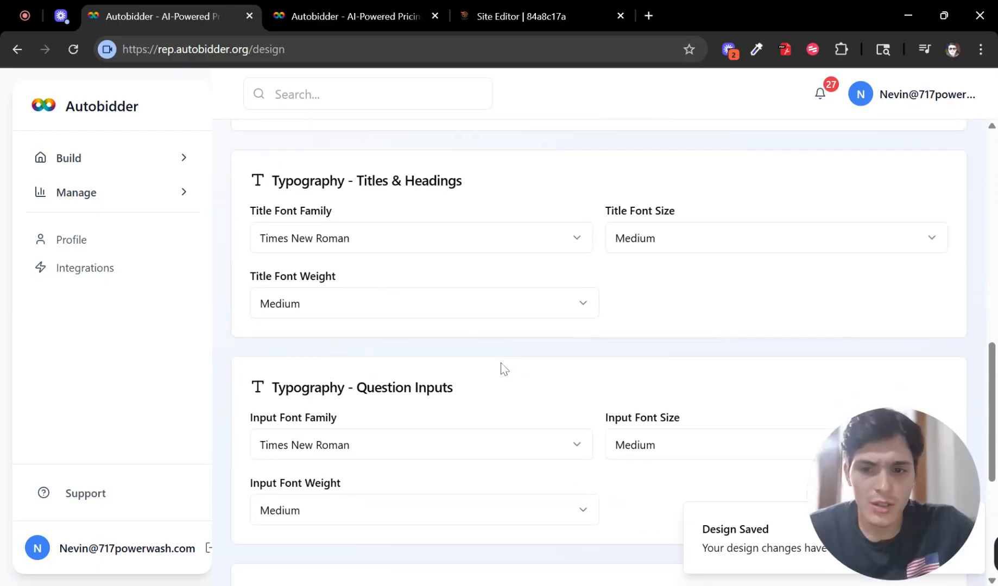
pyautogui.scroll(2, 423, 312)
pyautogui.click(408, 326)
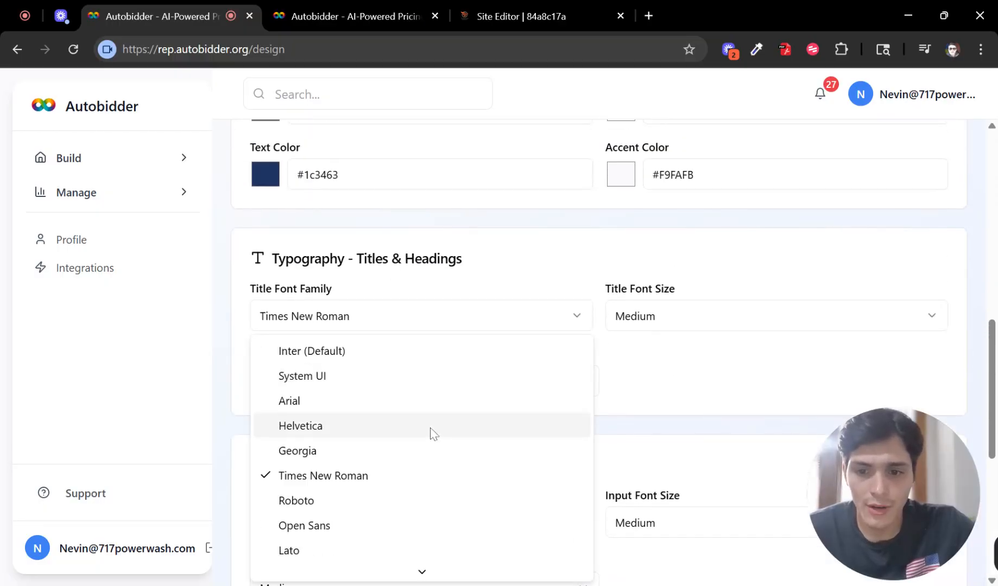
pyautogui.click(424, 449)
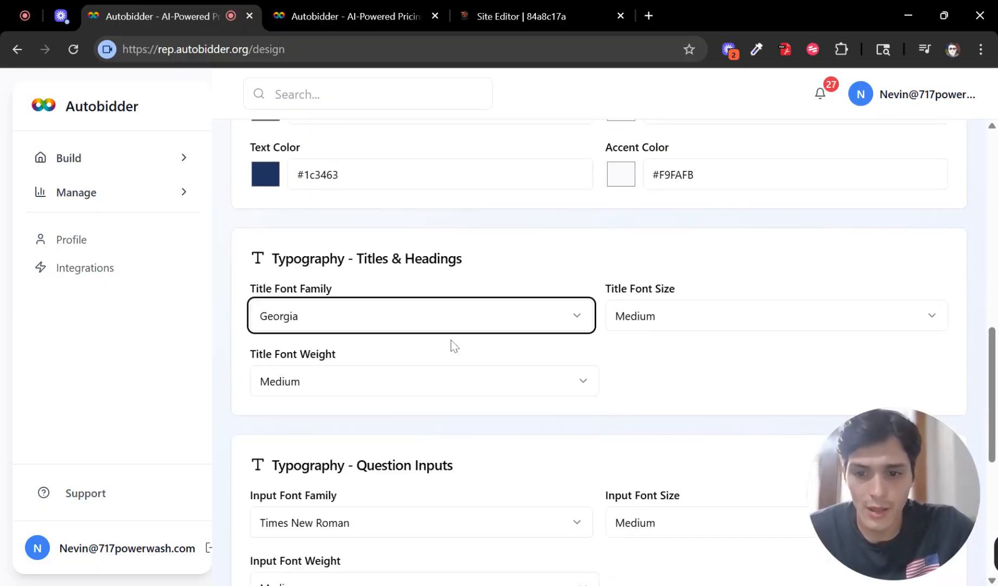
pyautogui.click(657, 314)
pyautogui.click(686, 427)
pyautogui.scroll(-2, 526, 387)
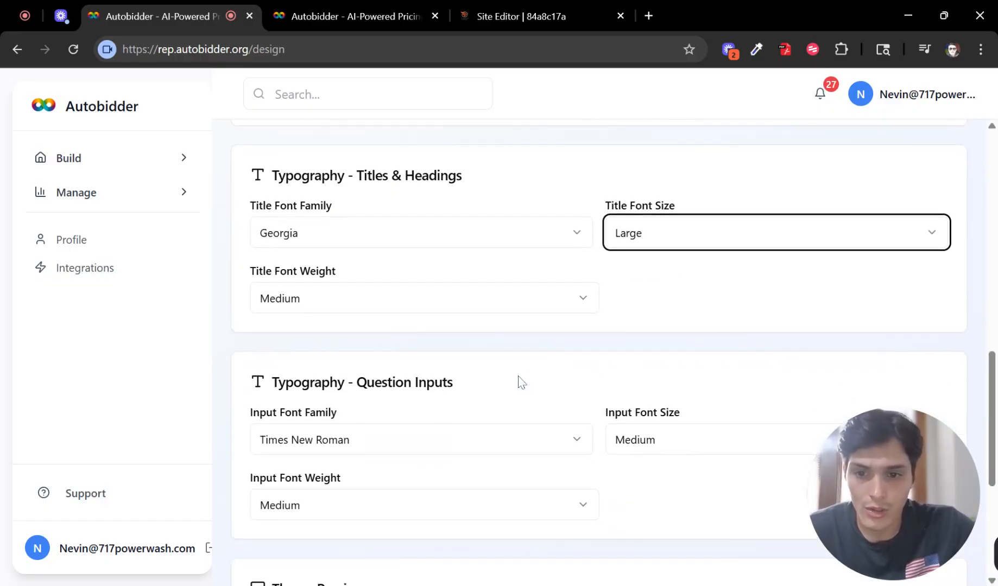
pyautogui.scroll(-2, 520, 381)
pyautogui.click(430, 236)
pyautogui.click(402, 342)
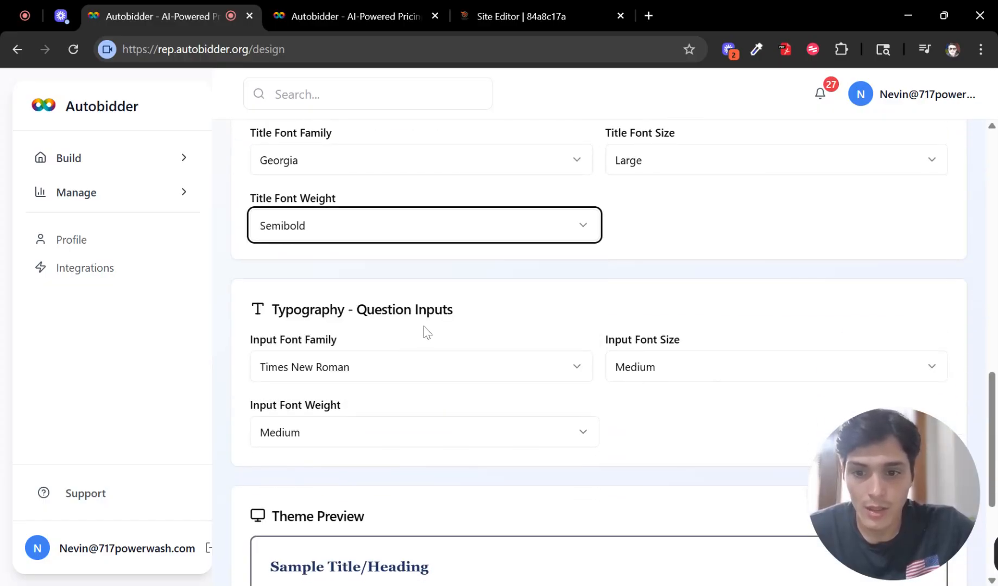
# Step: Set the question inputs' font family to Georgia, check the theme preview and save the design
pyautogui.scroll(-2, 445, 315)
pyautogui.click(458, 289)
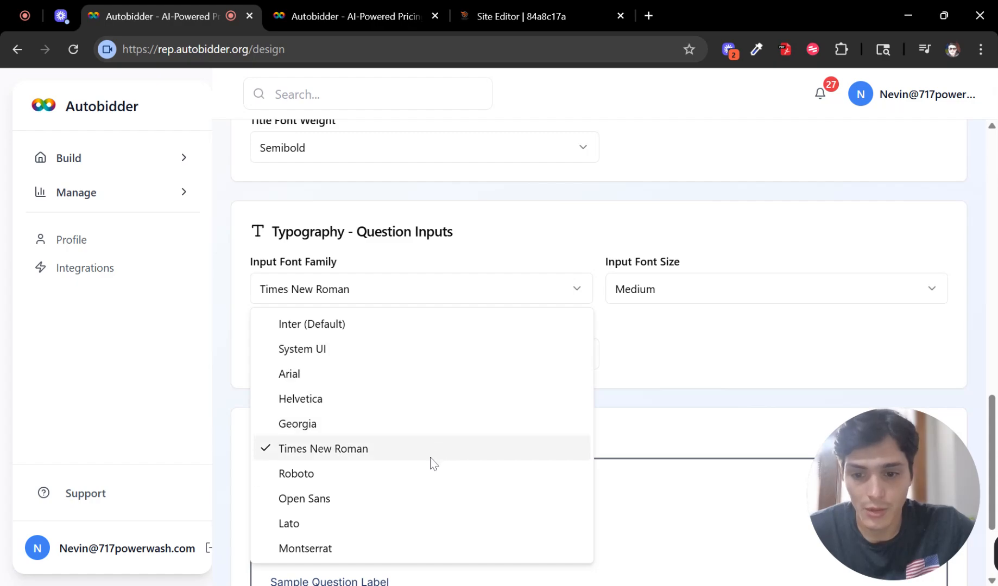
pyautogui.click(429, 430)
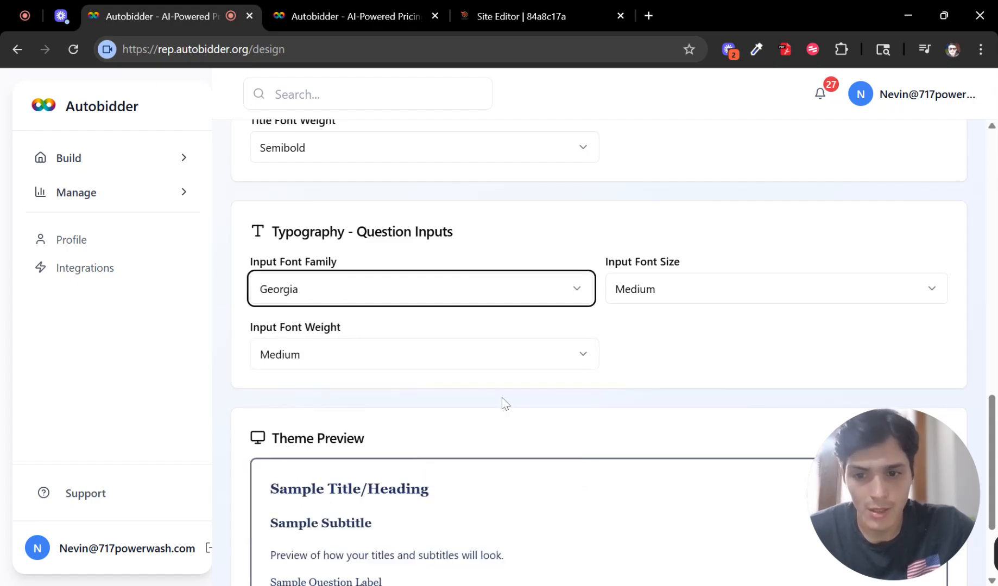
pyautogui.scroll(-3, 544, 370)
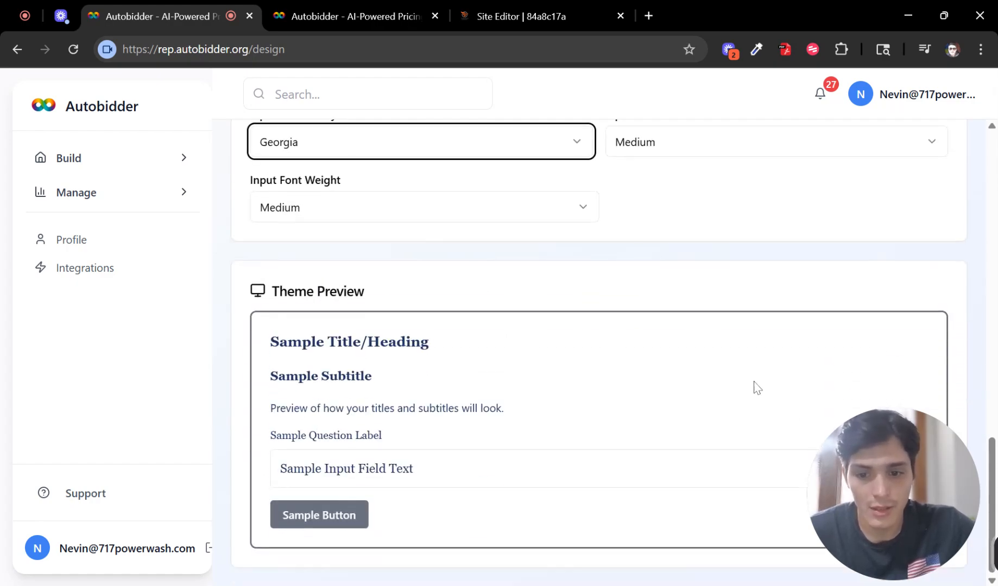
pyautogui.scroll(15, 815, 304)
pyautogui.click(901, 164)
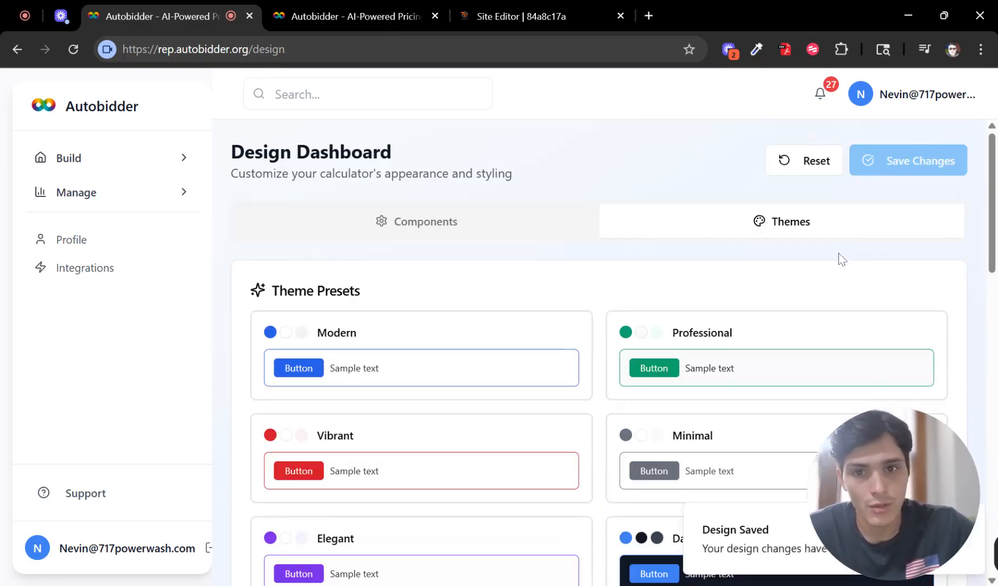
# Step: Return to the live calculator to check the saved typography
pyautogui.click(333, 17)
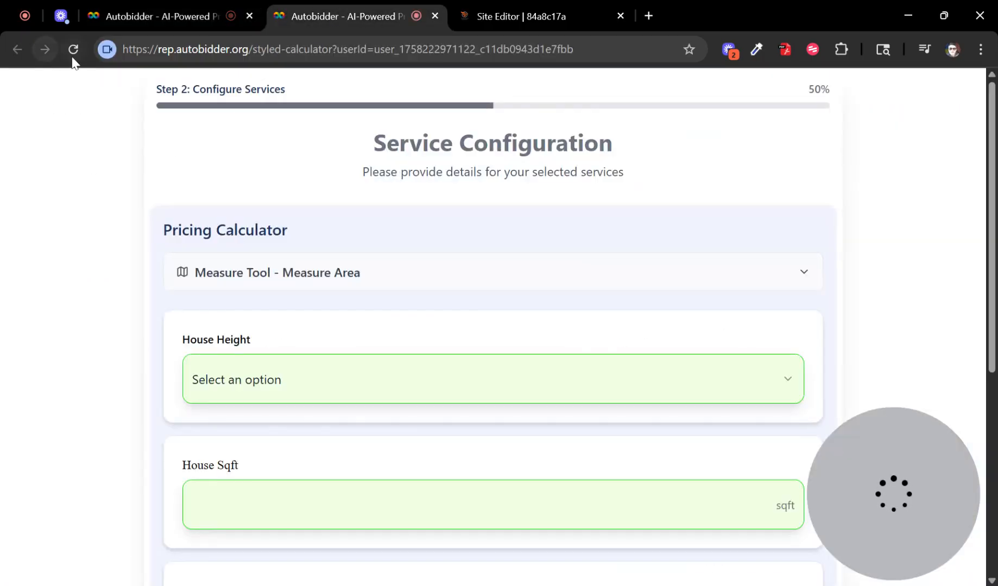